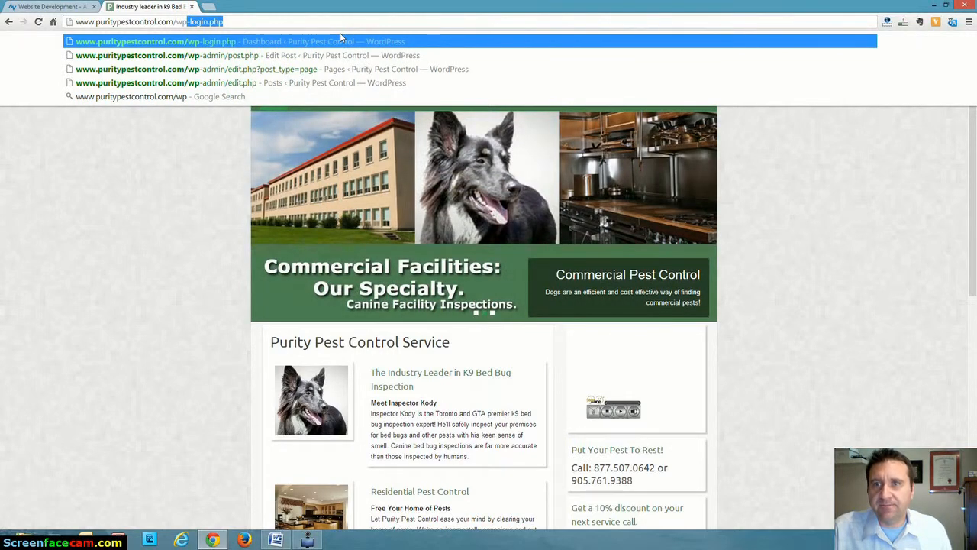
Open the site's wp-login.php page and try to log in with the account's username and password.
key("Return")
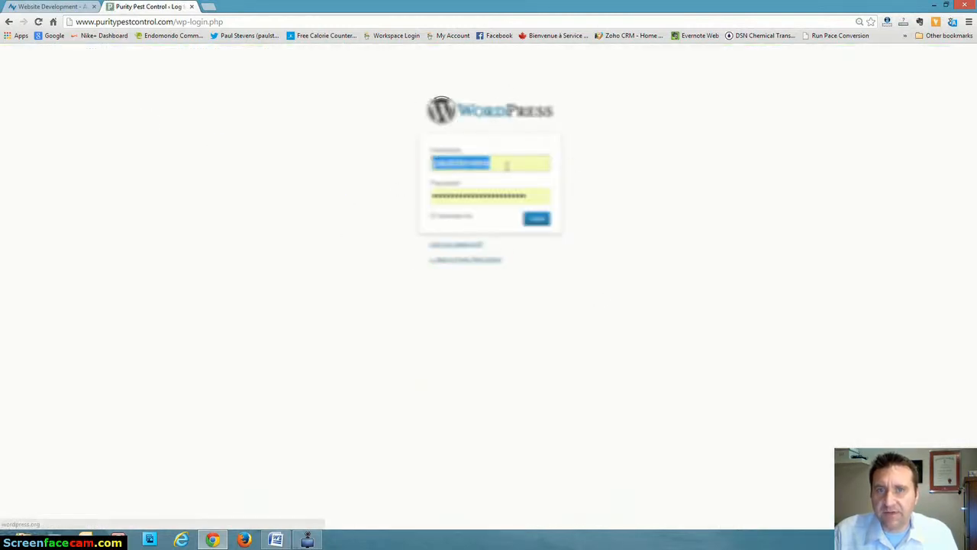
left_click_drag(485, 162, 459, 164)
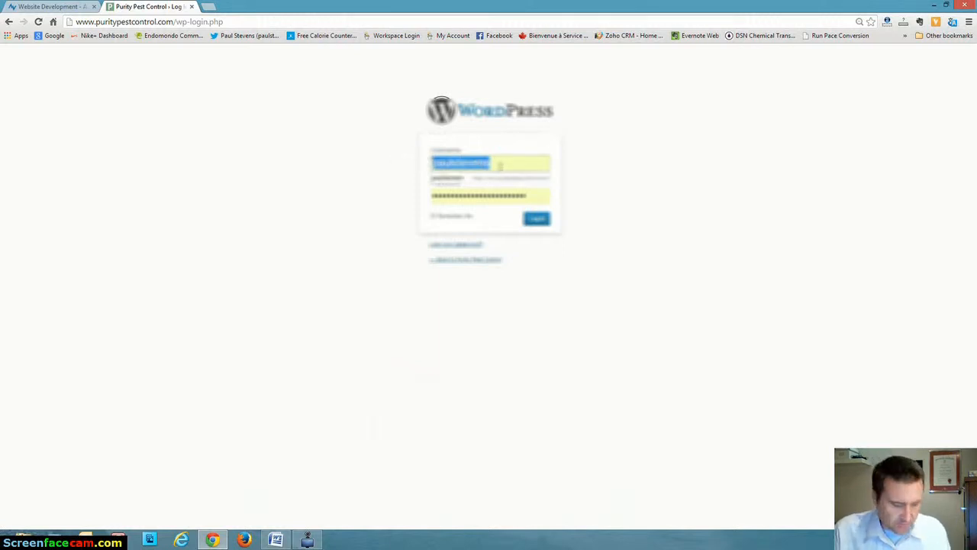
key("BackSpace")
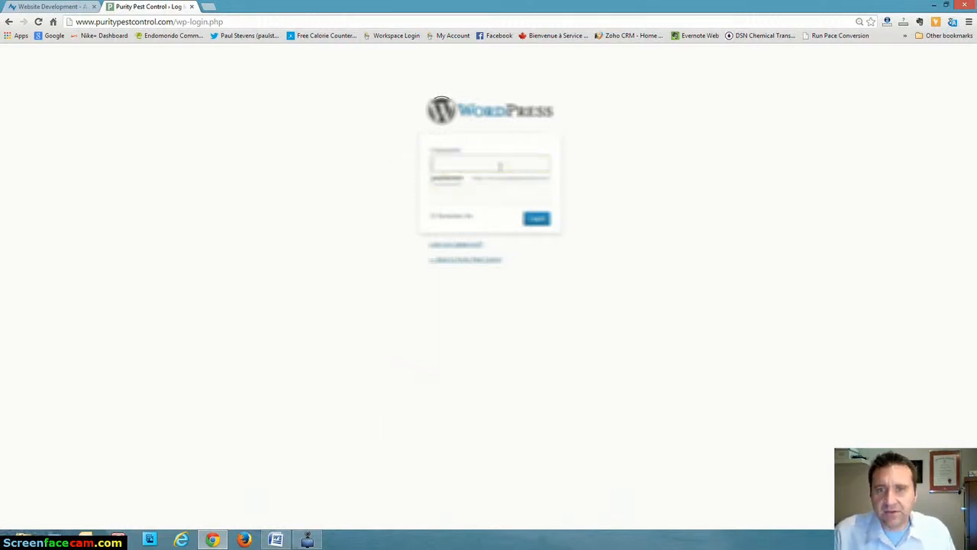
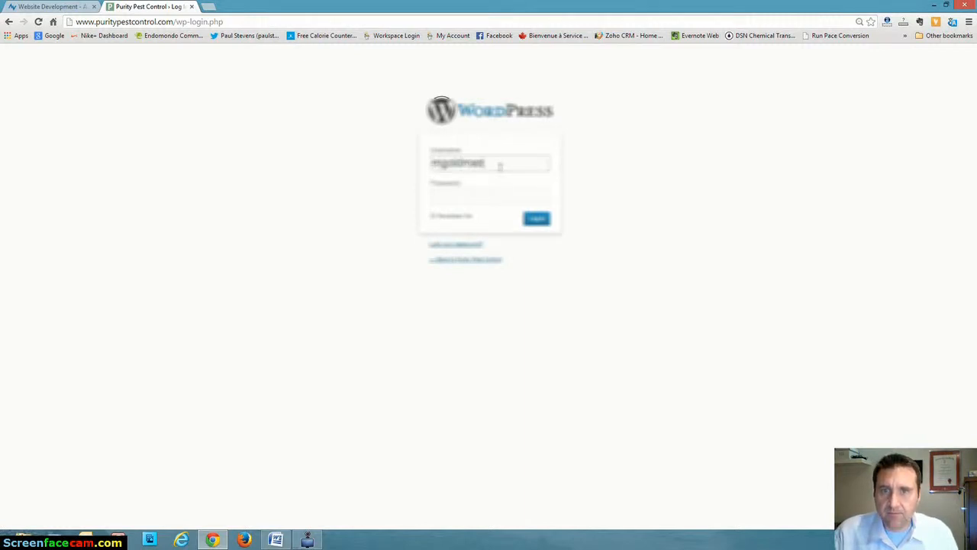
key("Tab")
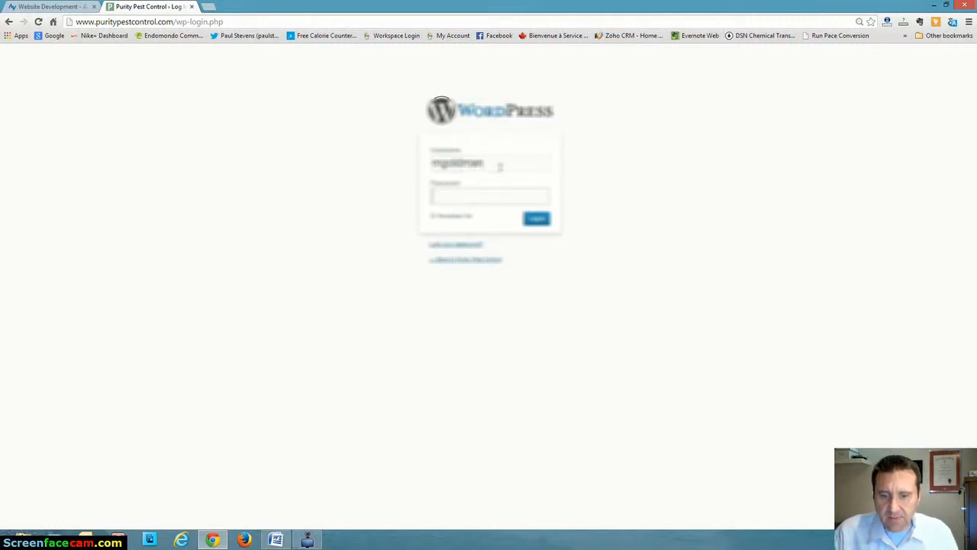
type("•••••")
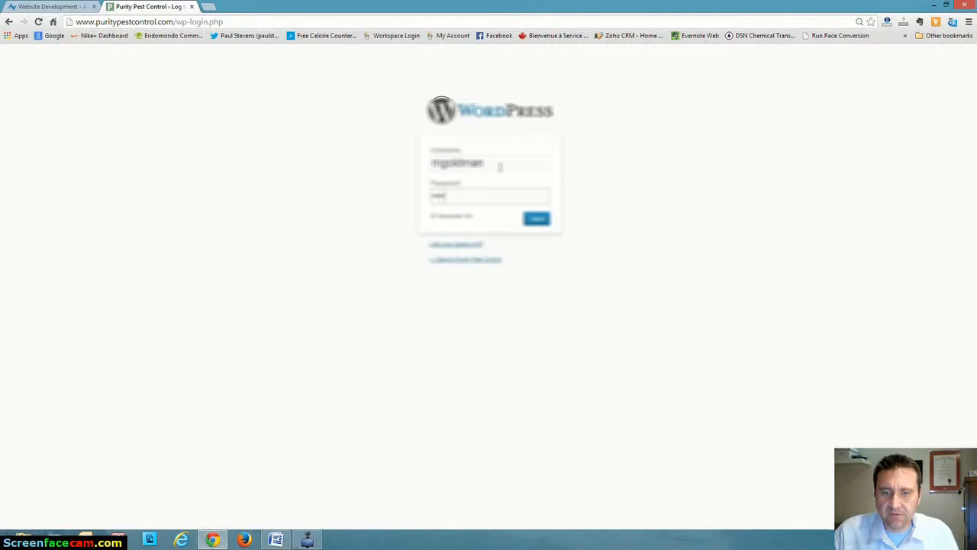
type("•••")
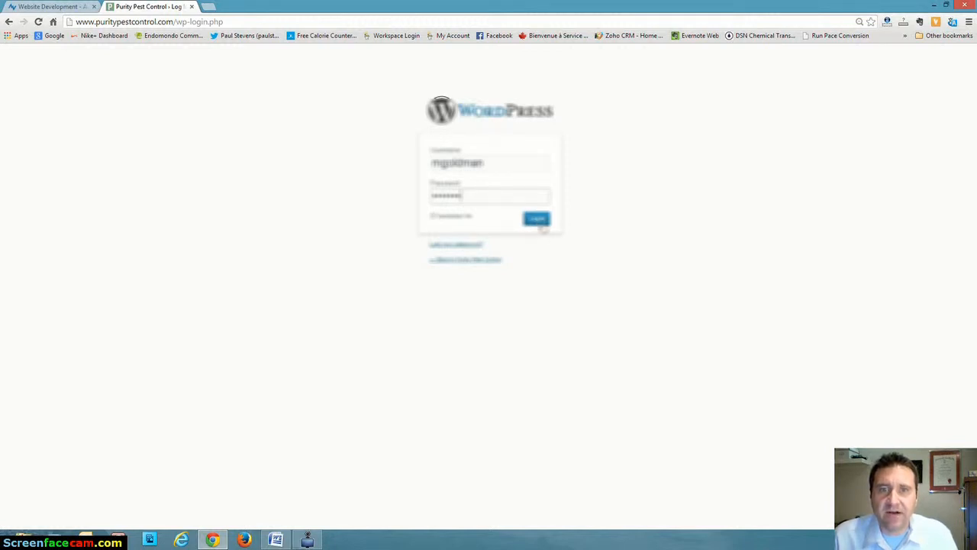
left_click(539, 222)
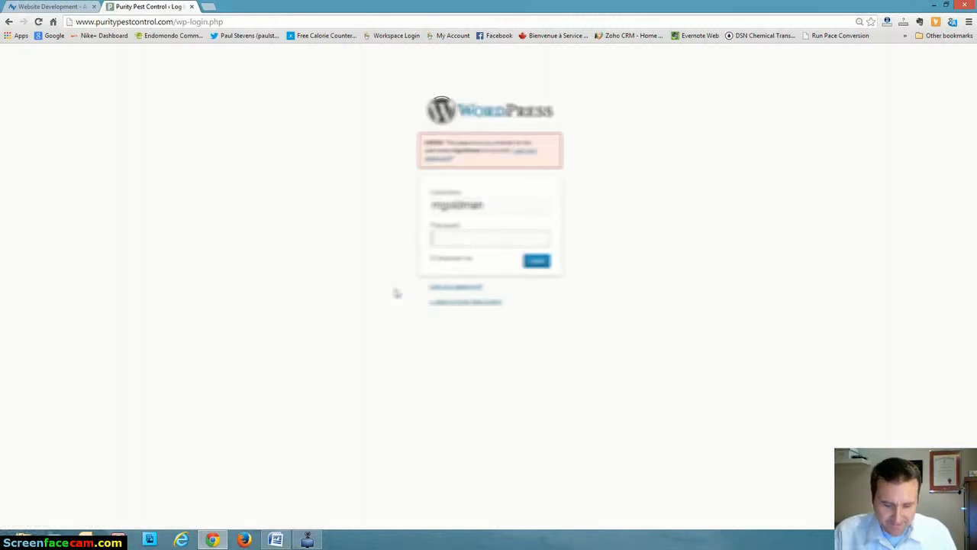
Re-enter the account password, log in to the dashboard and choose never to save the password for this site.
type("•••••••")
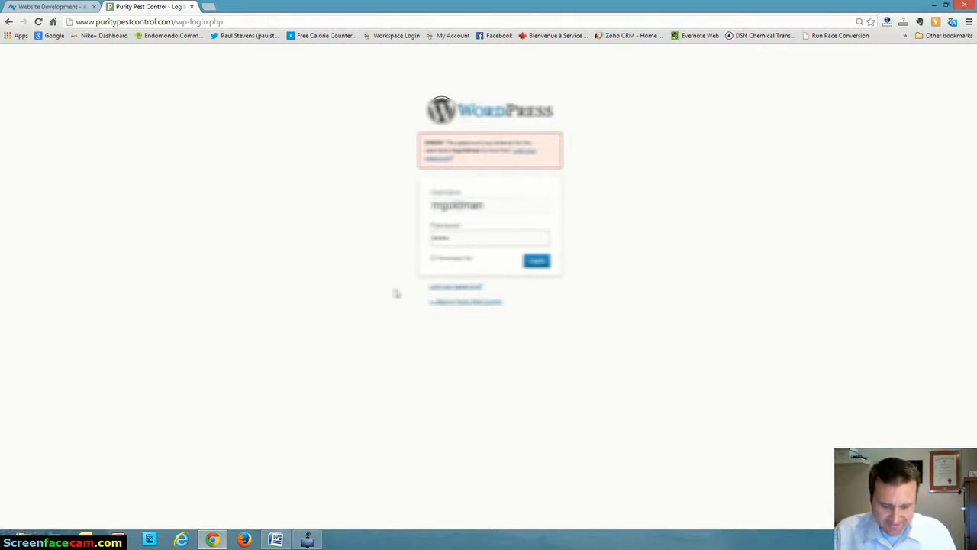
type("•")
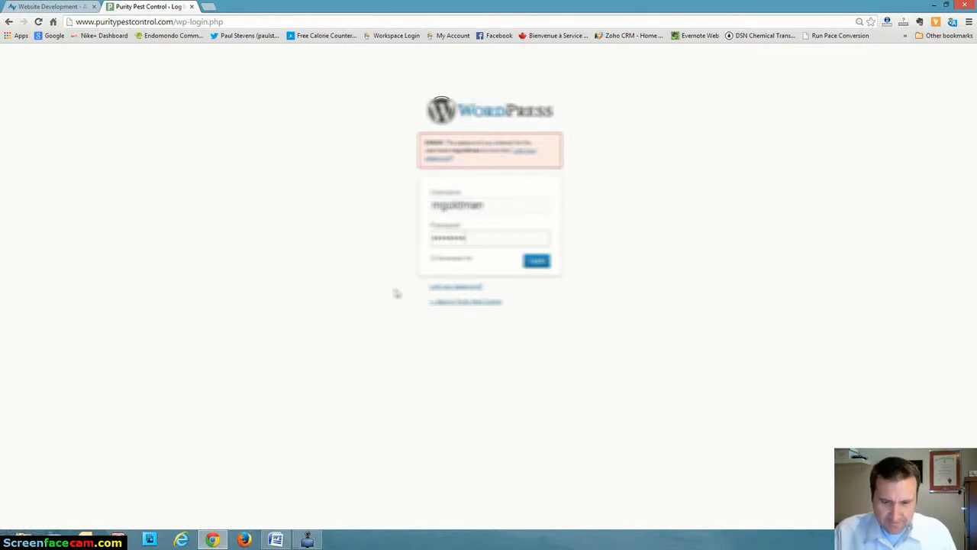
key("Return")
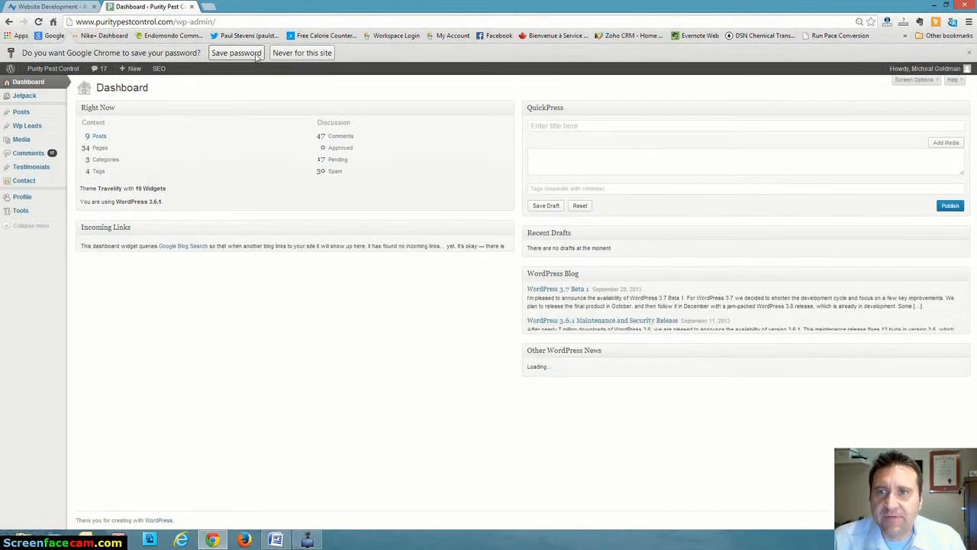
left_click(304, 53)
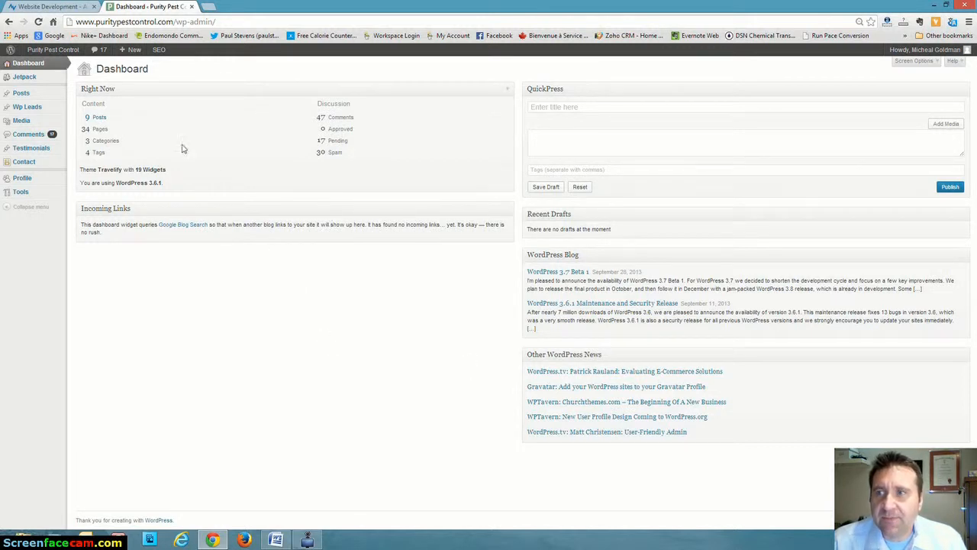
Start a new post from the list of all posts and show the editor's Kitchen Sink row.
mouse_move(20, 97)
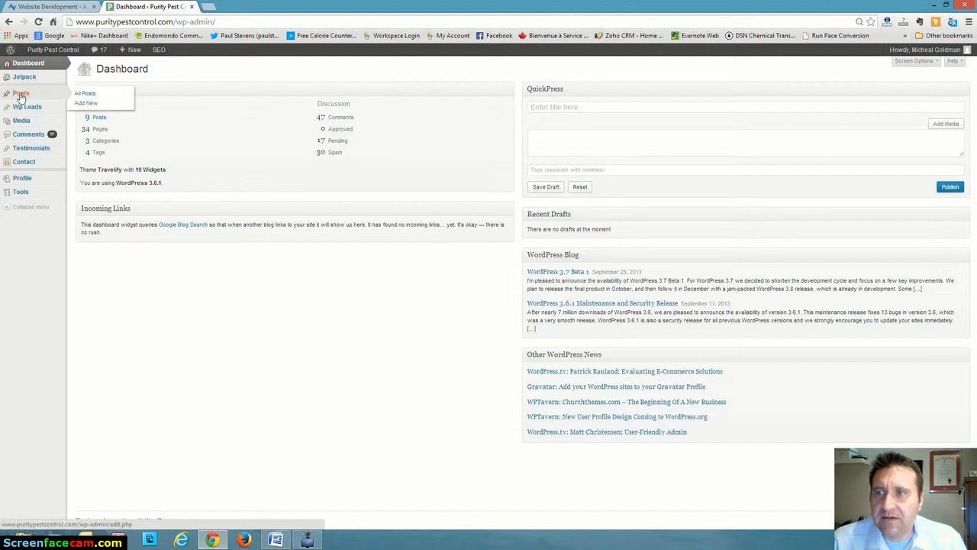
left_click(86, 94)
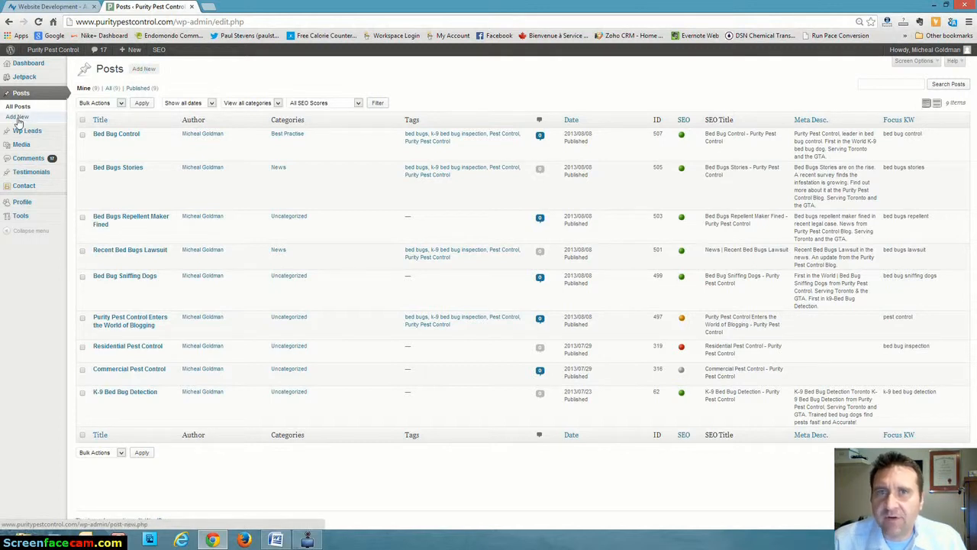
left_click(144, 70)
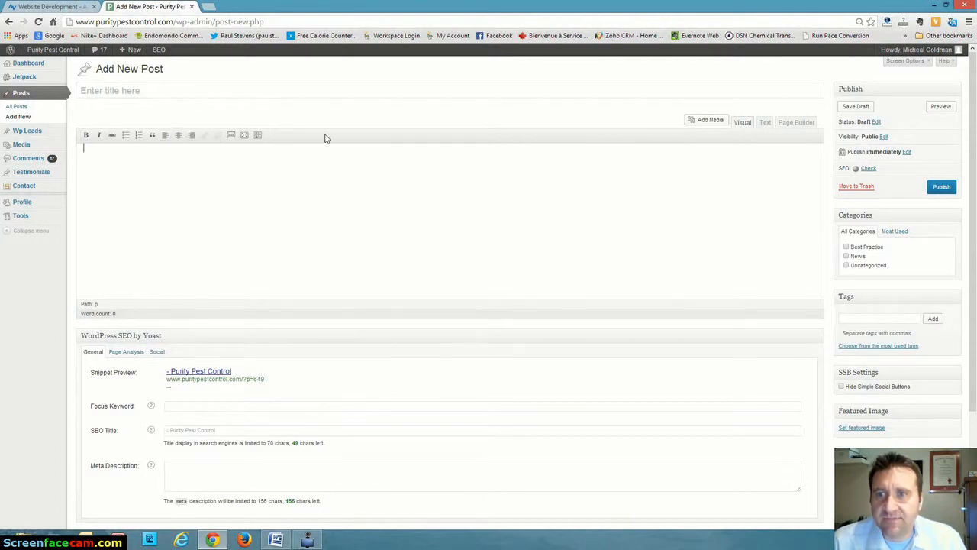
left_click(258, 137)
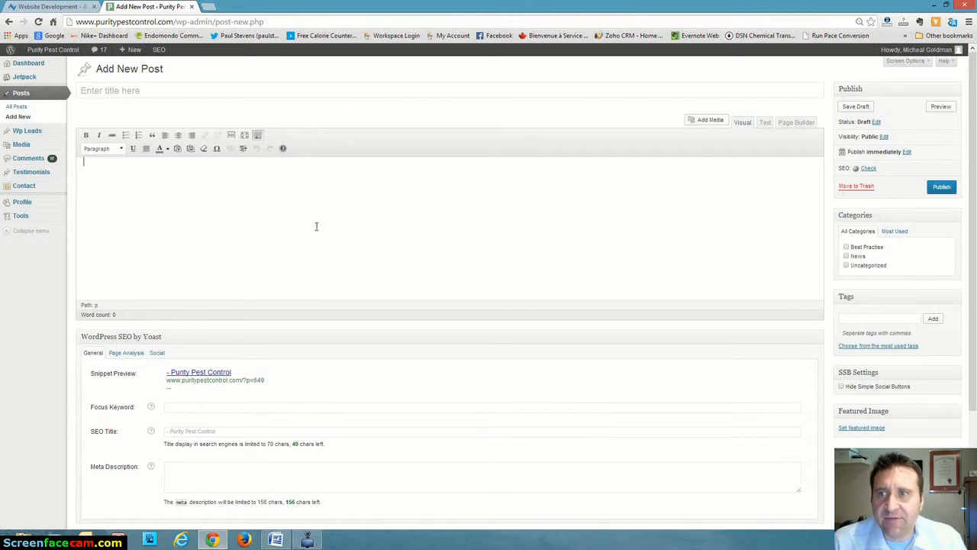
Copy the title "Watch out for Bed Bugs Found in Library Books" from the Word document and paste it as the WordPress post's title.
left_click(275, 539)
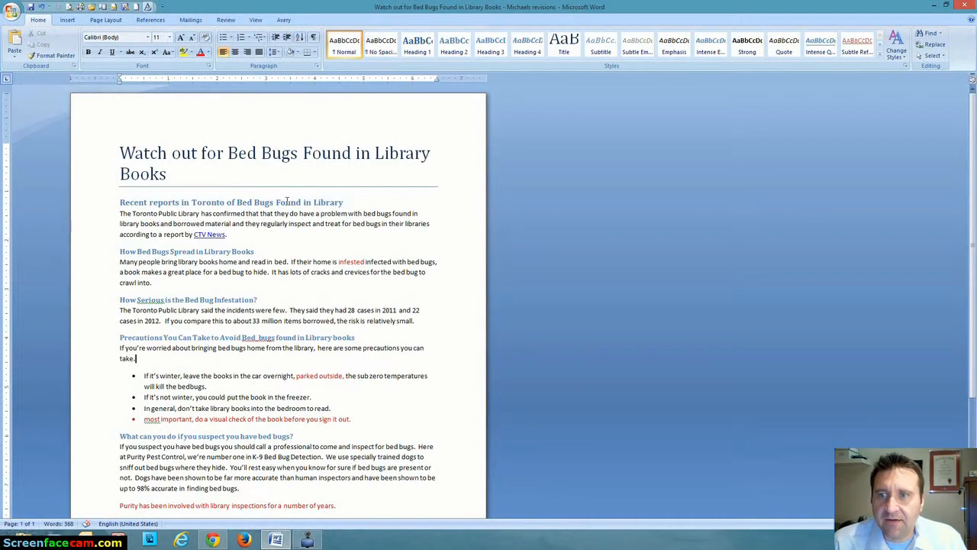
left_click(121, 152)
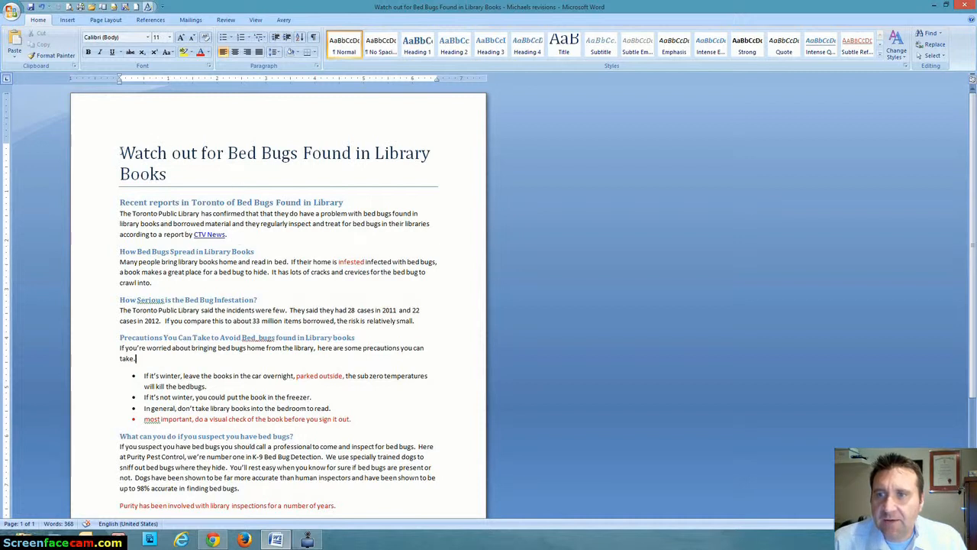
left_click_drag(121, 153, 213, 169)
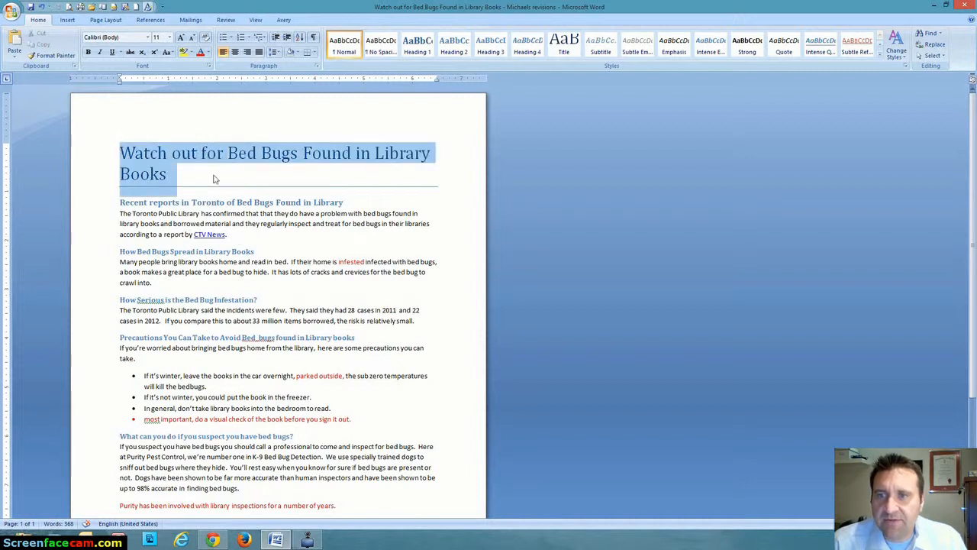
right_click(151, 177)
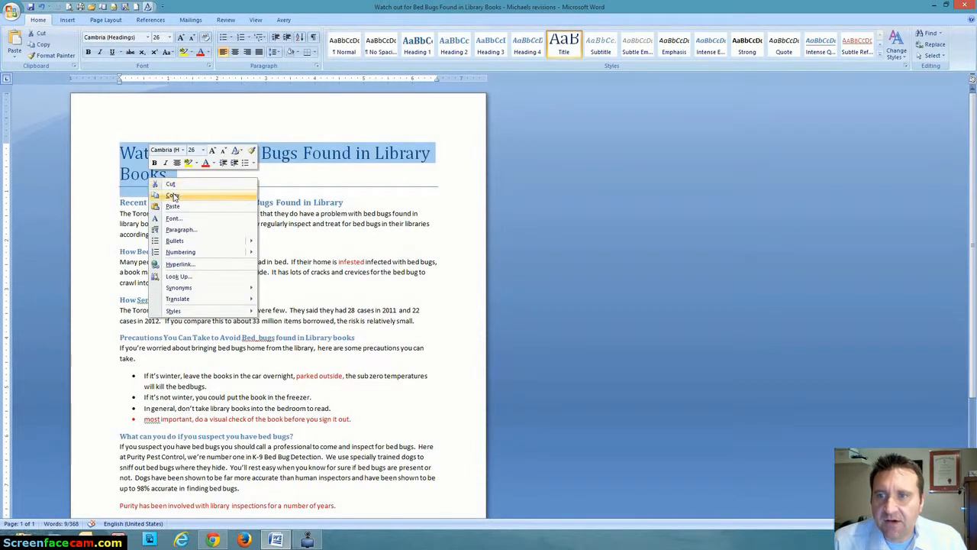
left_click(172, 196)
left_click(212, 540)
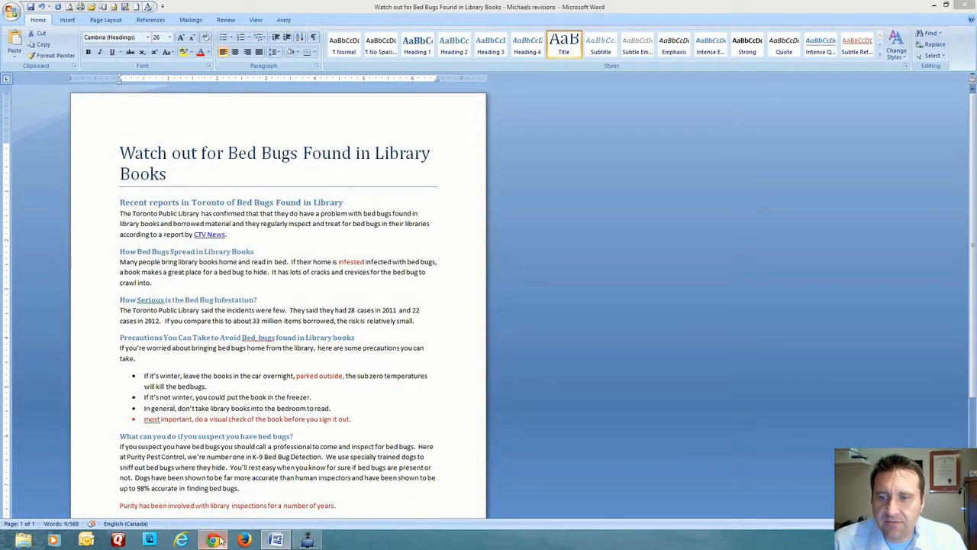
left_click(109, 92)
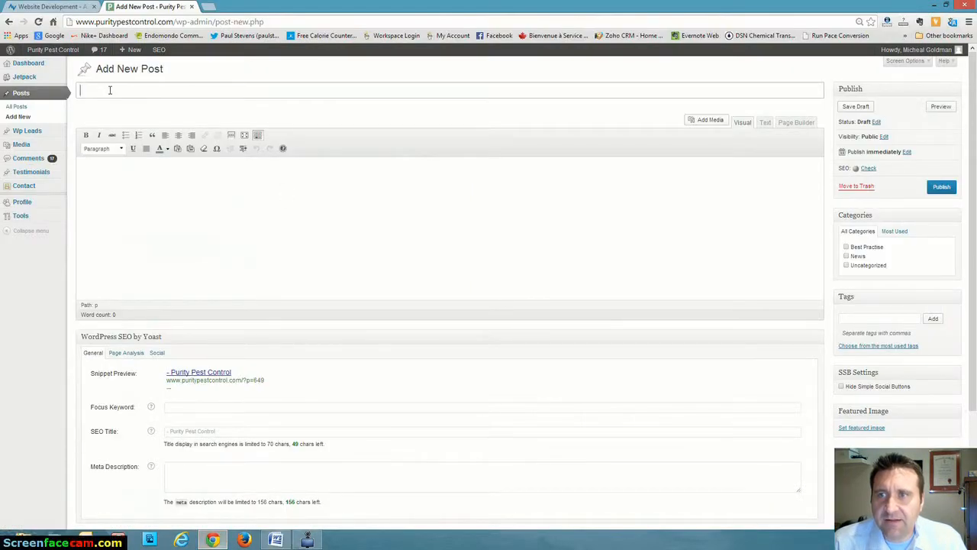
right_click(109, 92)
left_click(135, 149)
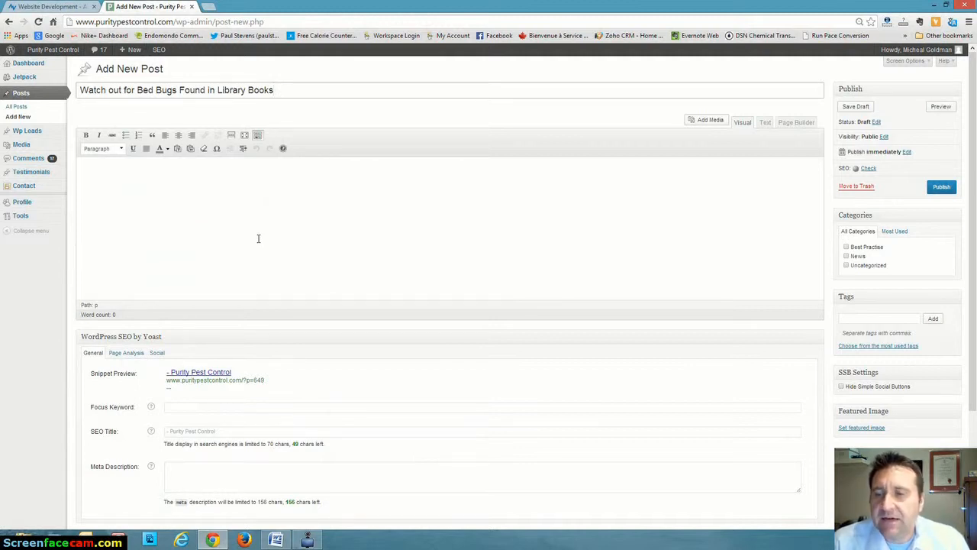
Set the post's Yoast focus keyword to the suggested phrase "bed bugs found in library books".
scroll(259, 240, "down", 2)
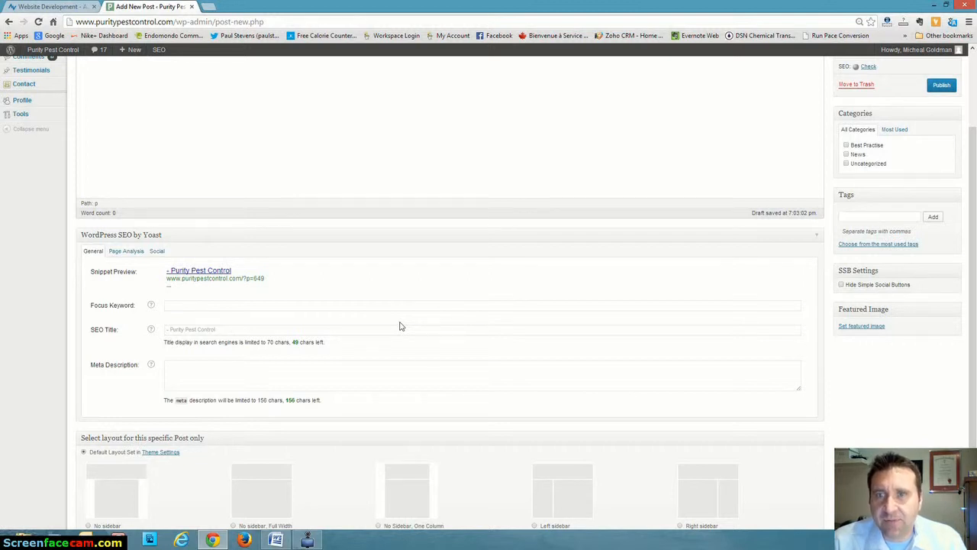
scroll(399, 326, "up", 3)
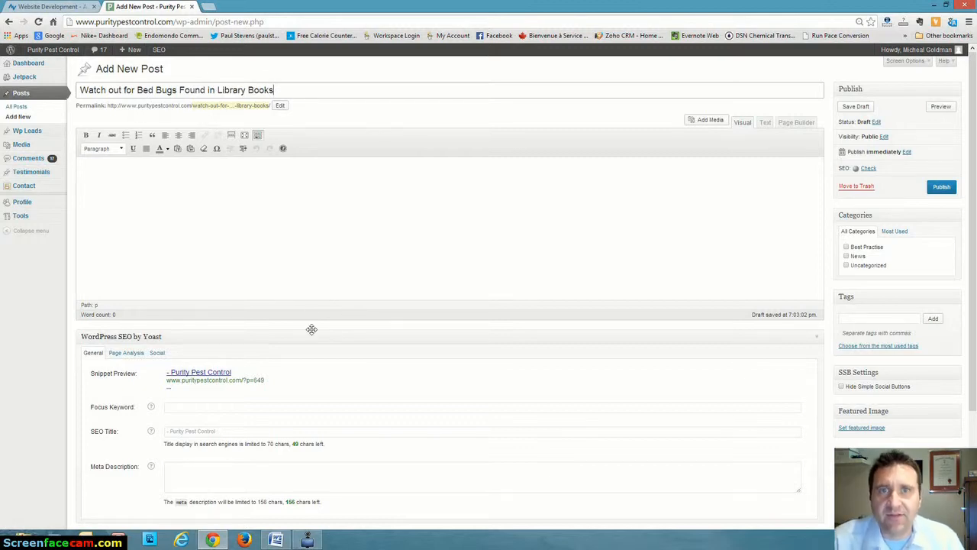
scroll(312, 329, "down", 3)
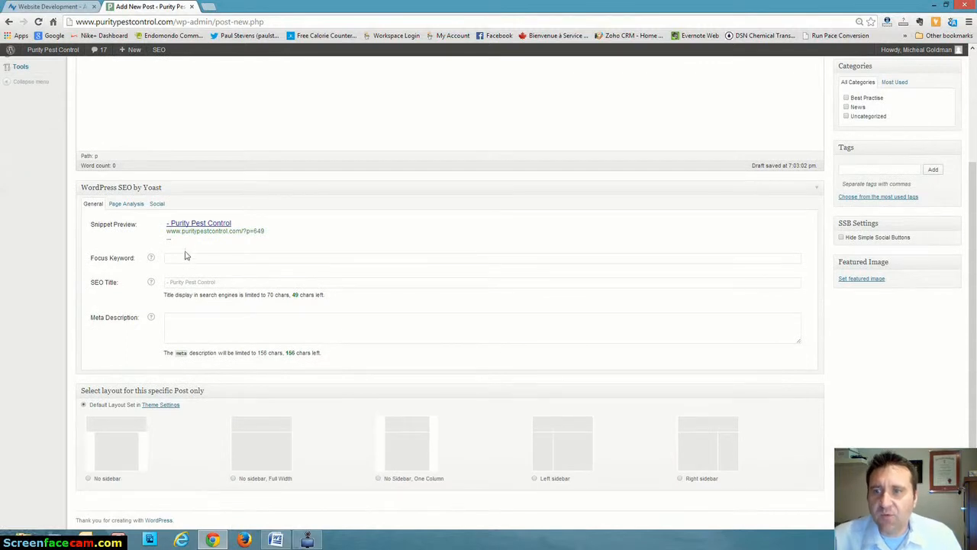
left_click(183, 257)
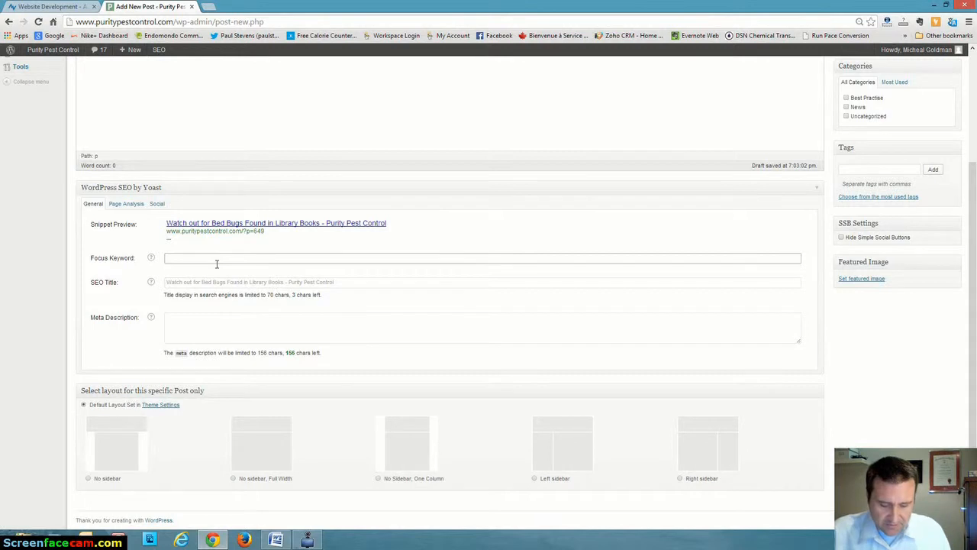
type("bed bu")
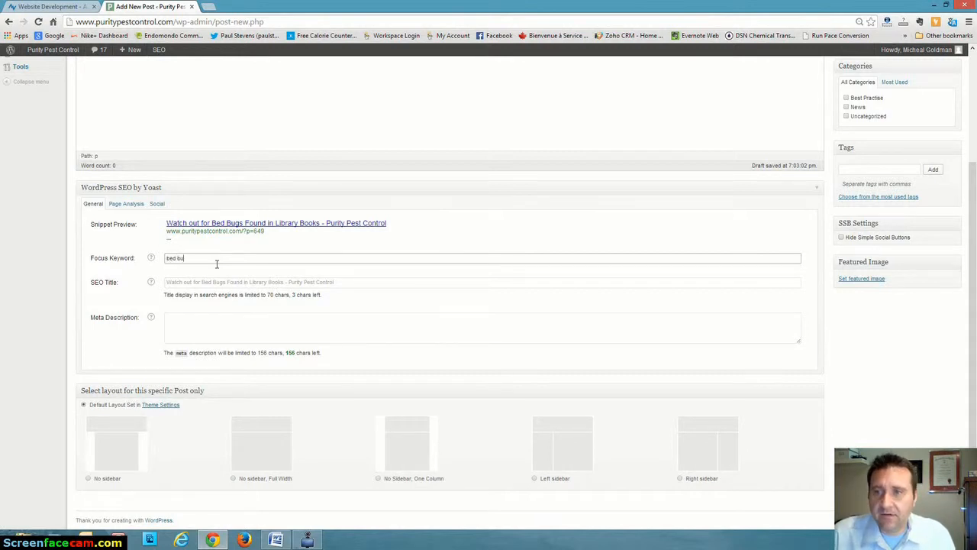
type("gs found in l")
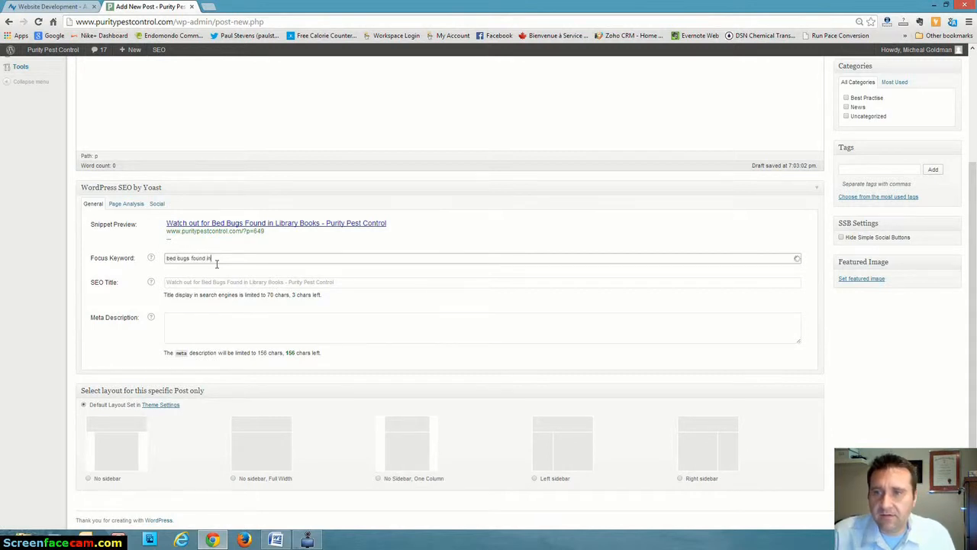
type("ibrary")
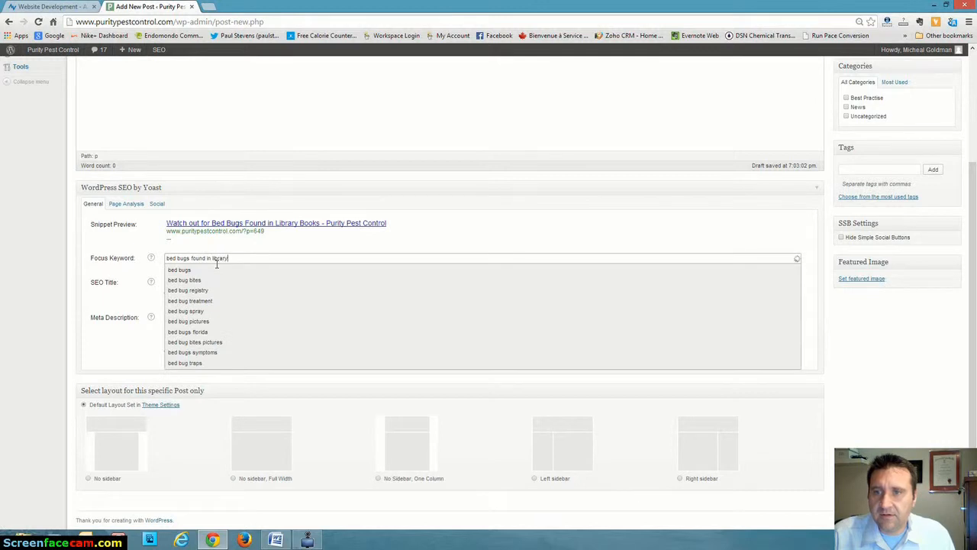
type(" books")
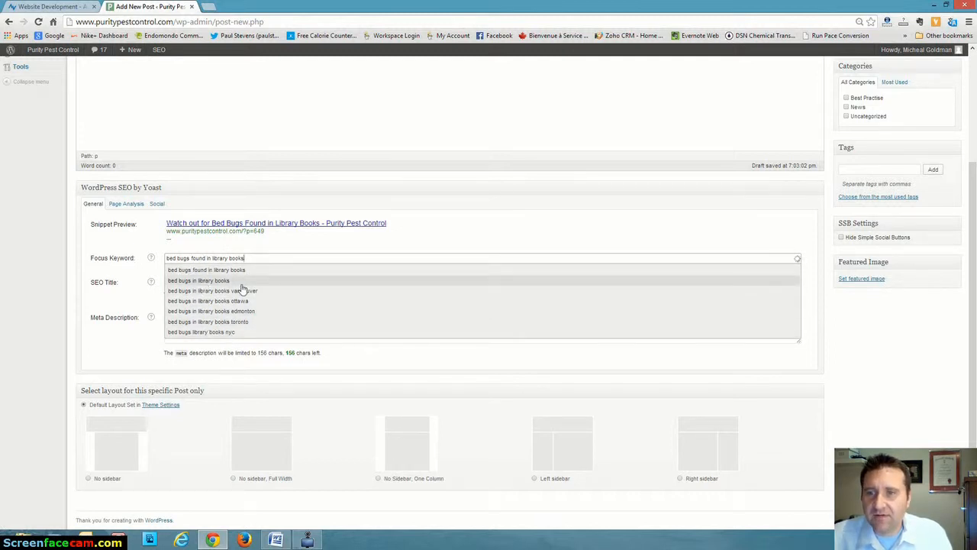
left_click(225, 273)
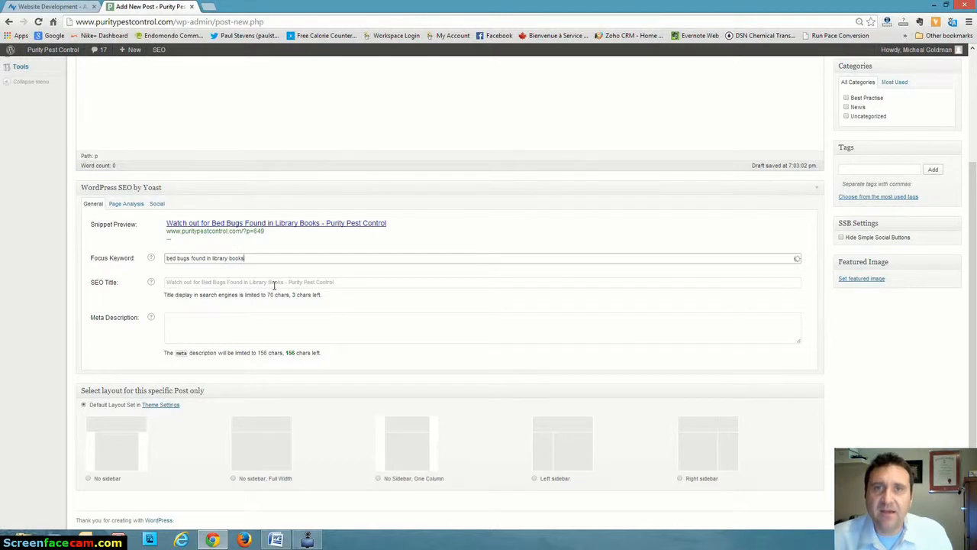
left_click(274, 284)
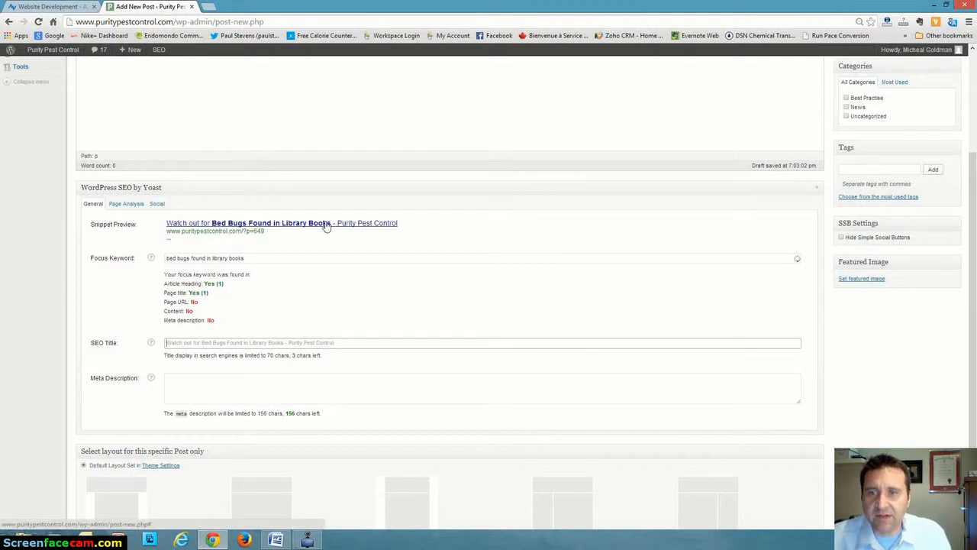
Compare the Yoast focus keyword check with the post's title, permalink and content.
scroll(329, 253, "up", 3)
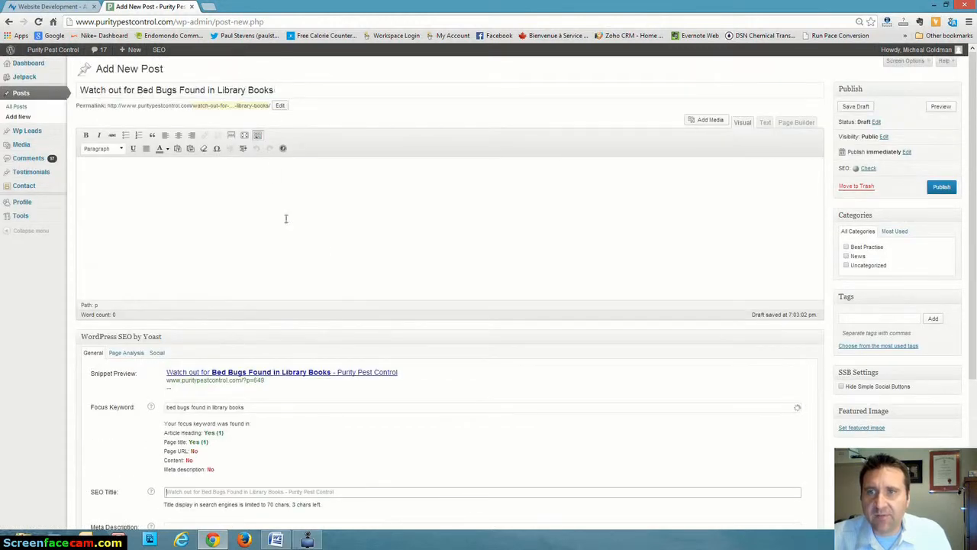
scroll(289, 226, "down", 2)
scroll(294, 237, "down", 2)
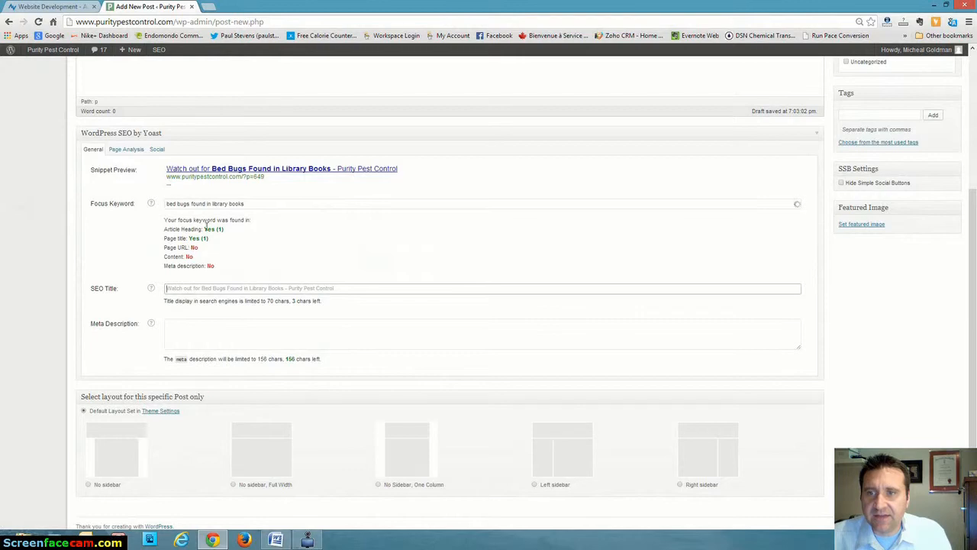
Switch to the Word document and copy the whole article text below the title.
scroll(260, 227, "up", 4)
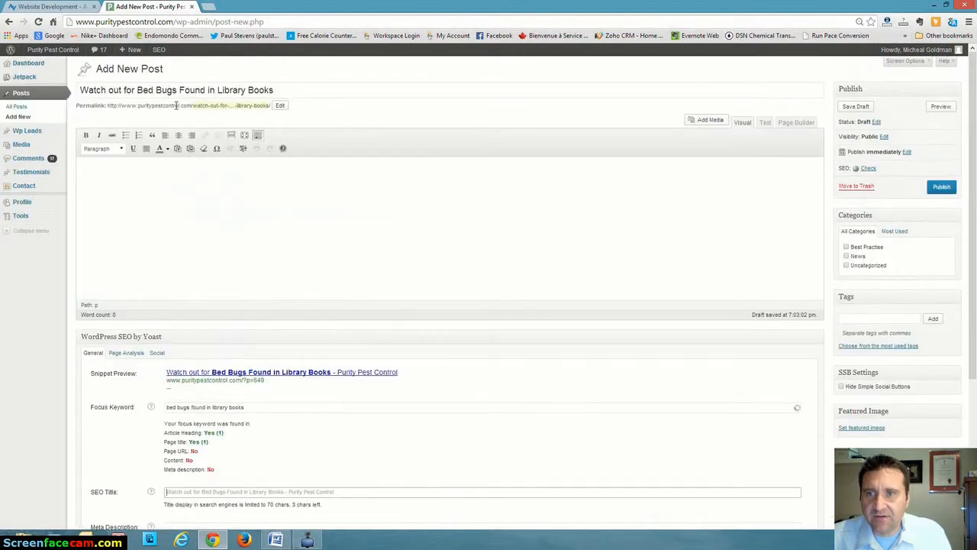
scroll(251, 191, "down", 3)
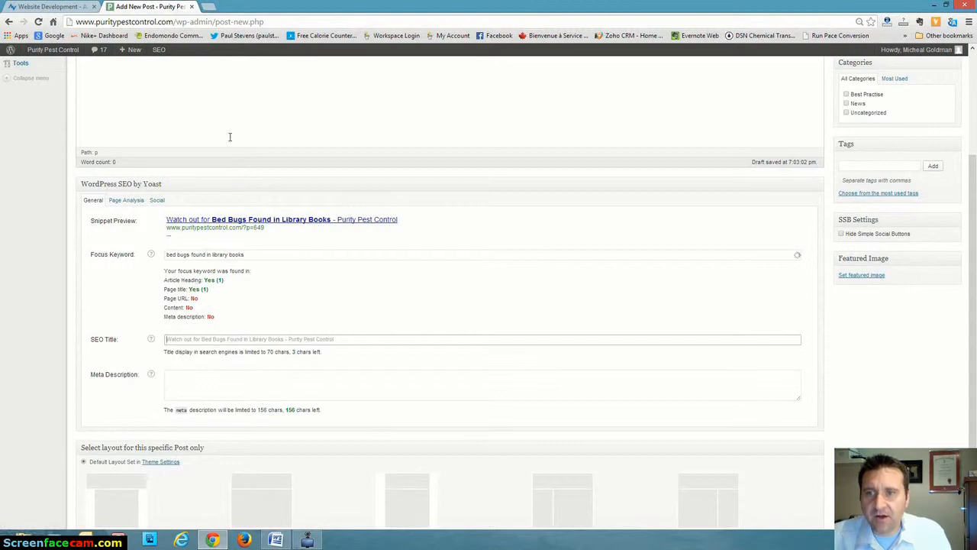
scroll(249, 150, "up", 3)
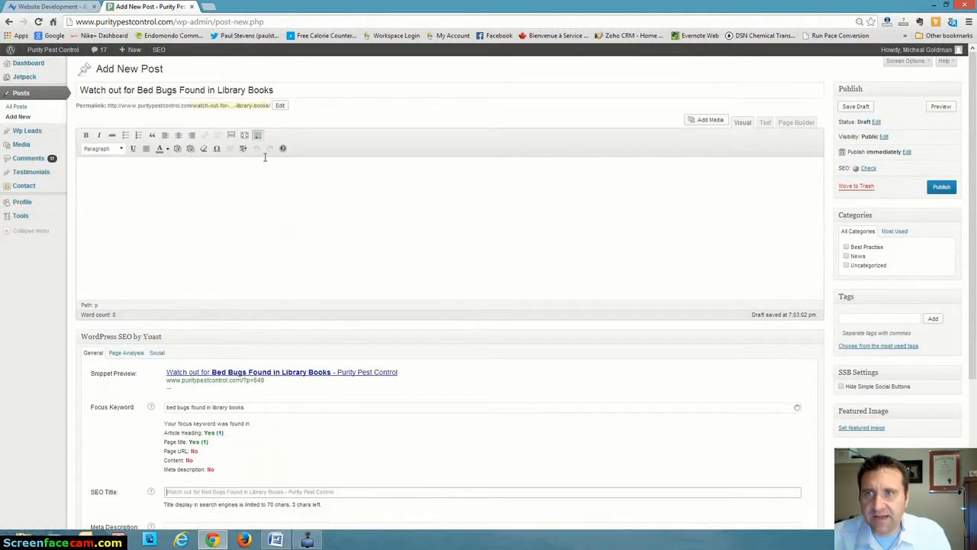
left_click(276, 540)
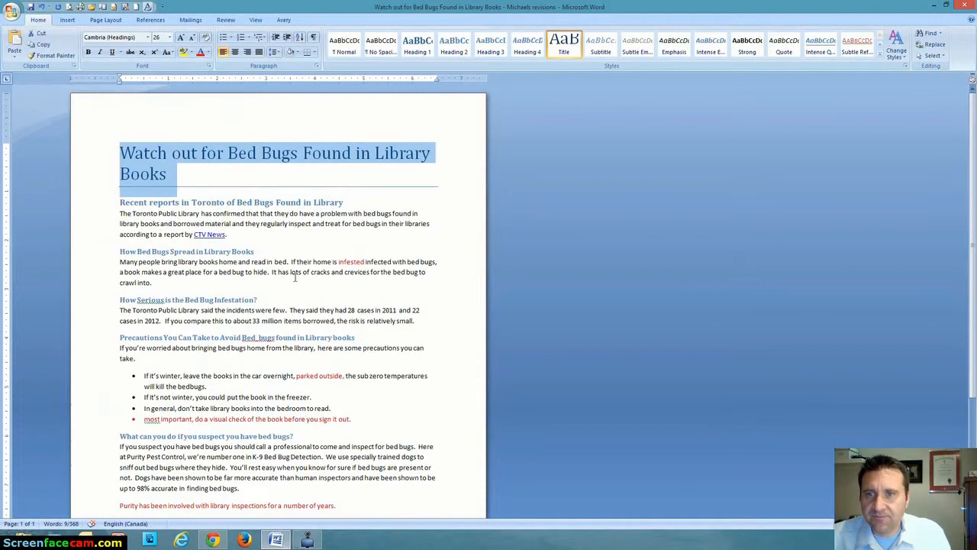
left_click(265, 236)
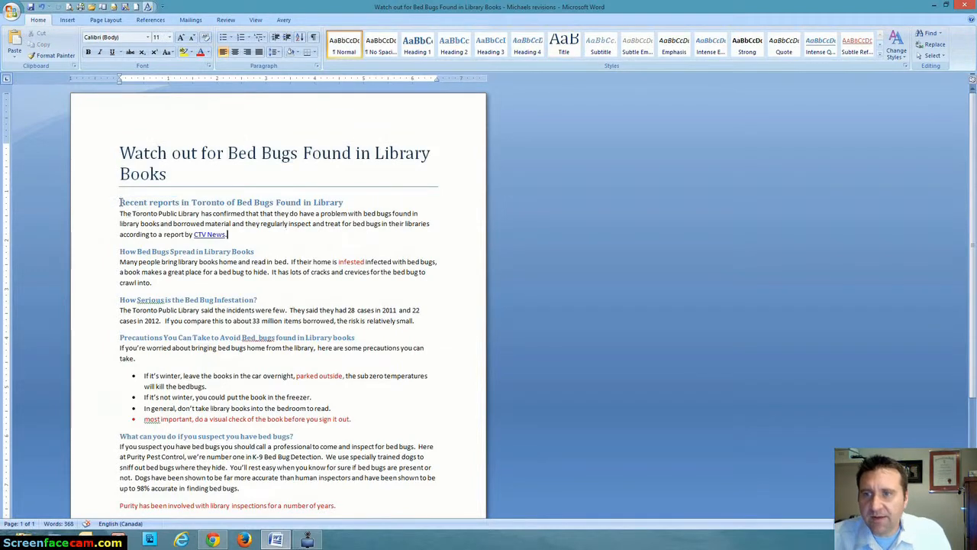
left_click_drag(120, 202, 375, 409)
right_click(277, 258)
left_click(313, 275)
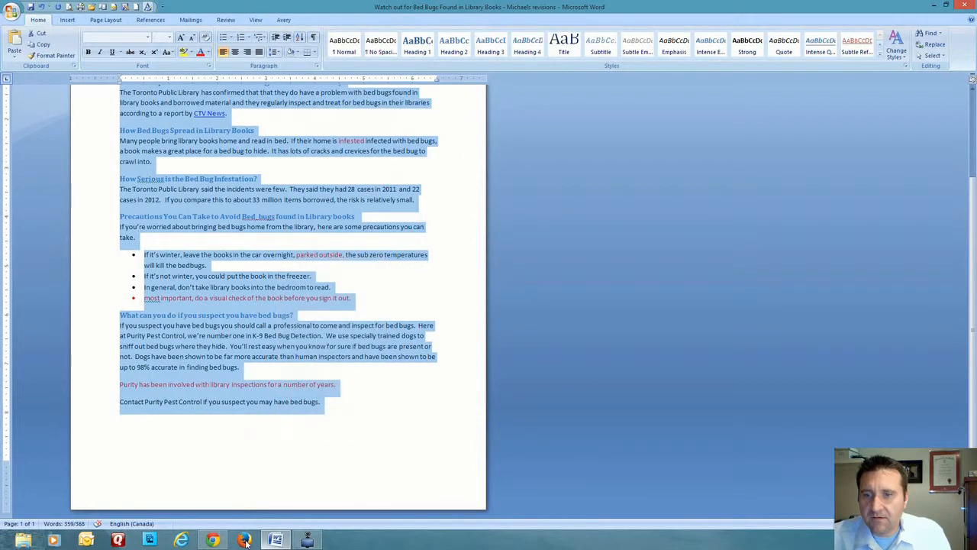
Return to the WordPress post and insert the copied article into its body as plain text, keeping line breaks.
left_click(214, 541)
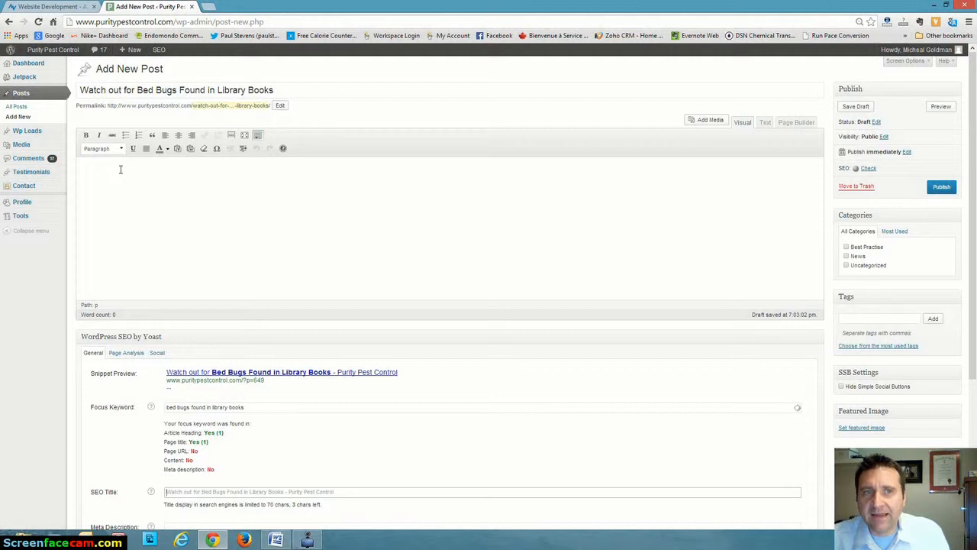
left_click(178, 148)
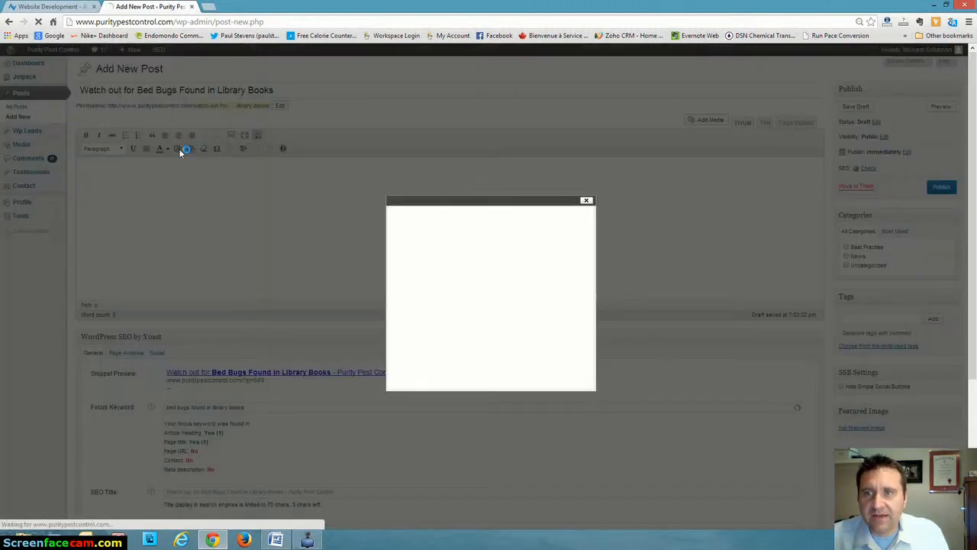
left_click(586, 200)
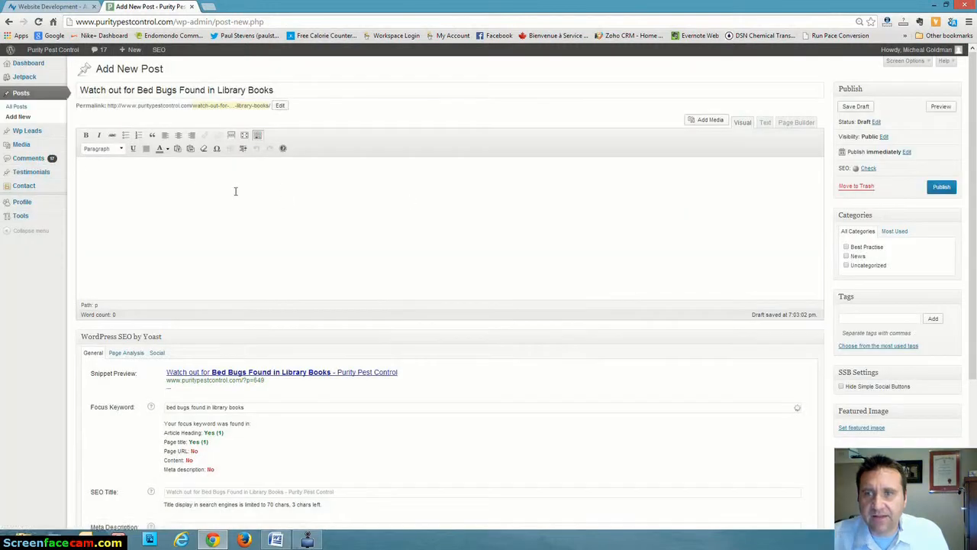
left_click(178, 149)
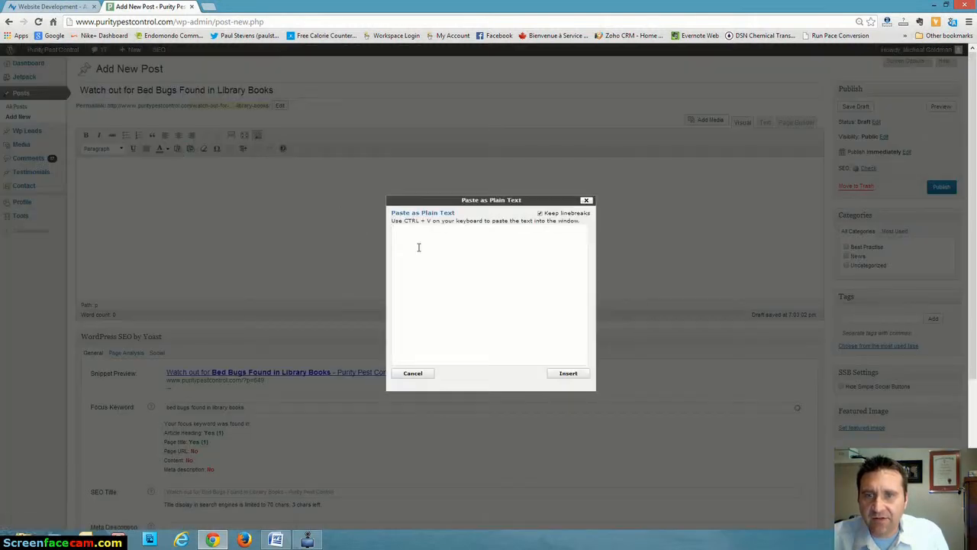
right_click(412, 238)
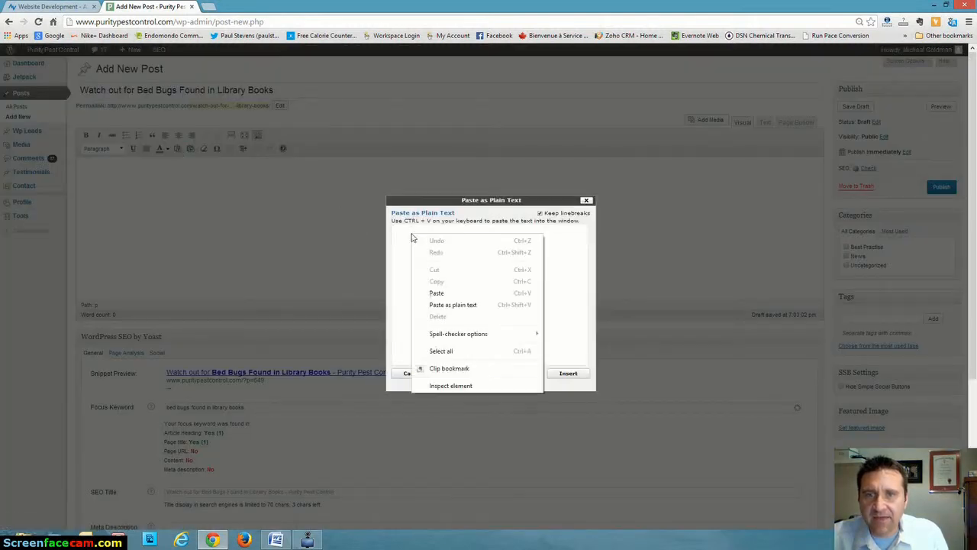
left_click(436, 293)
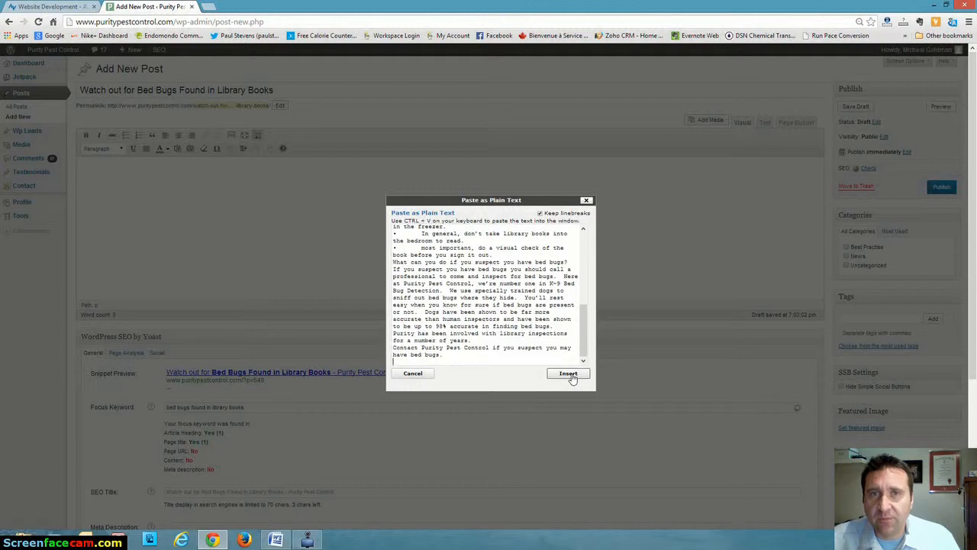
left_click(569, 374)
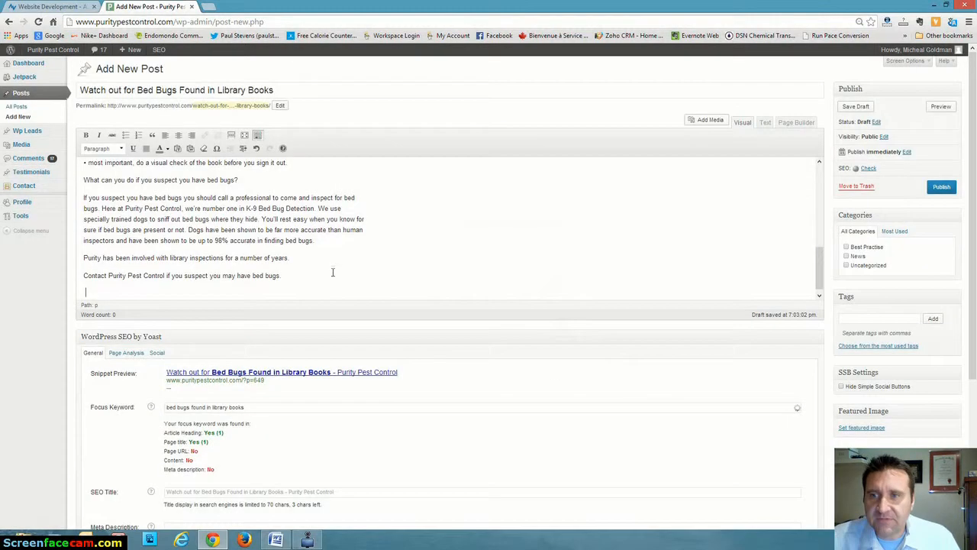
Format the opening line "Recent reports in Toronto of Bed Bugs Found in Library" as Heading 2.
scroll(400, 246, "up", 10)
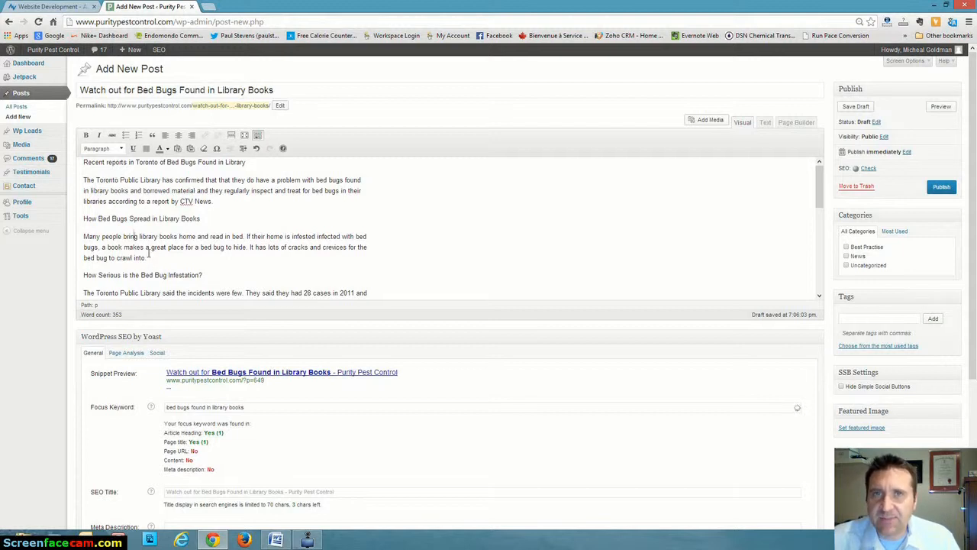
left_click_drag(83, 163, 247, 162)
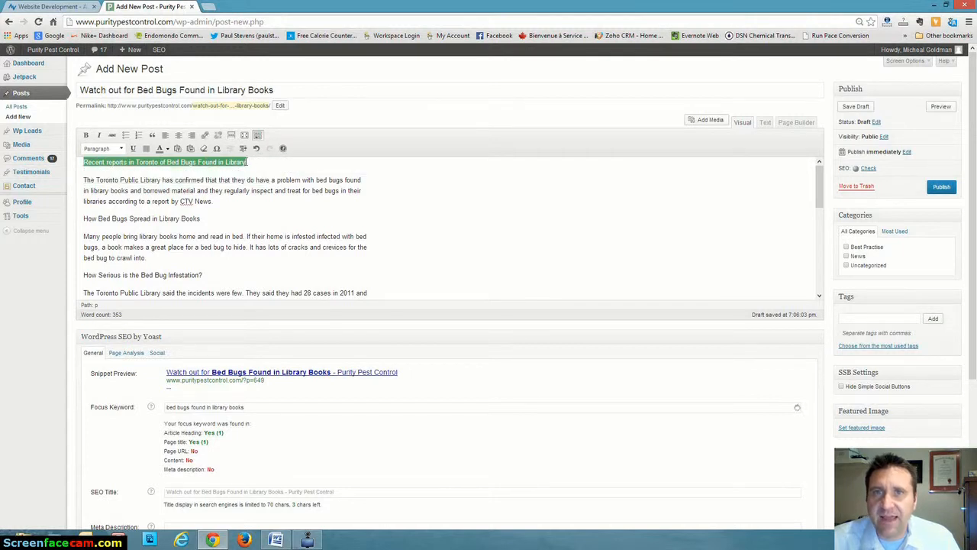
left_click(122, 148)
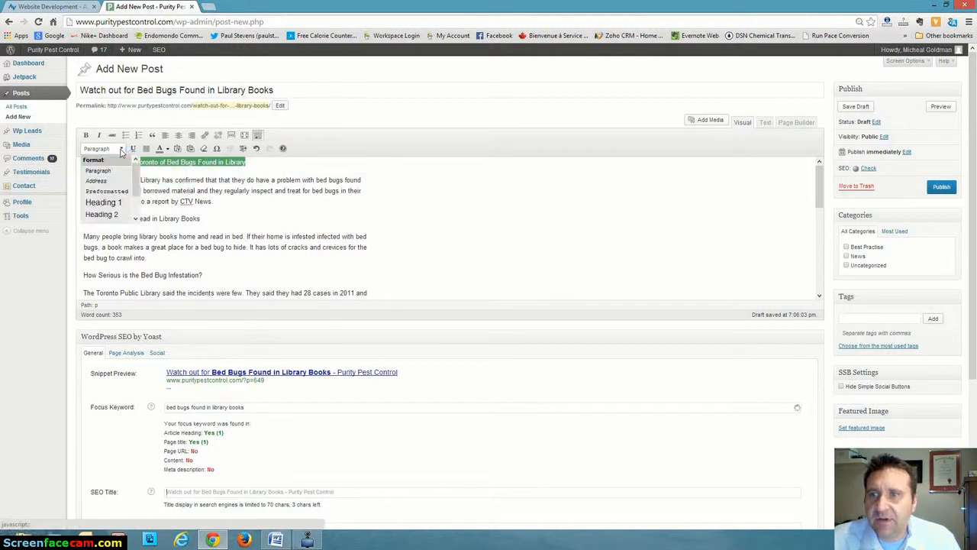
left_click(111, 216)
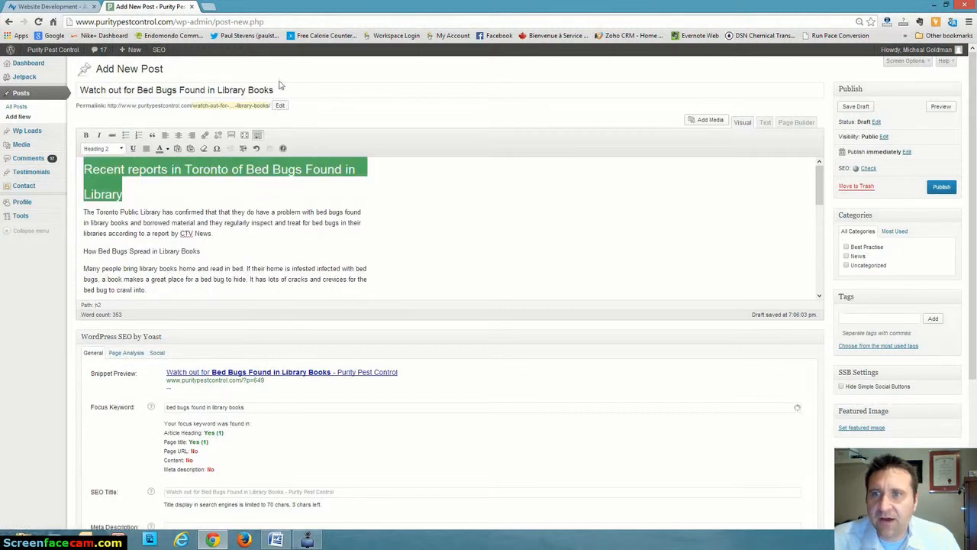
left_click(297, 201)
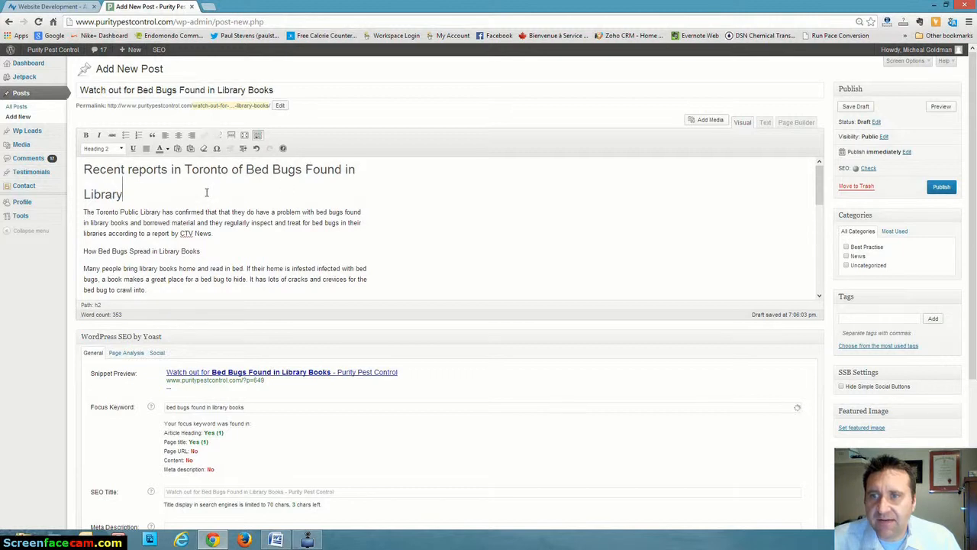
Format the lines "How Bed Bugs Spread in Library Books" and "How Serious is the Bed Bug Infestation?" as Heading 3.
scroll(206, 193, "down", 1)
left_click_drag(84, 197, 233, 198)
left_click(121, 149)
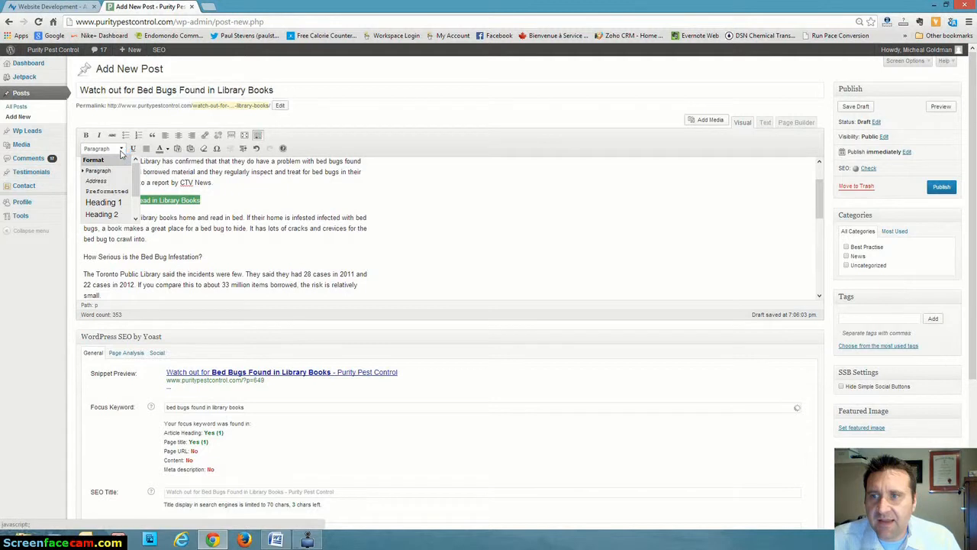
left_click(136, 219)
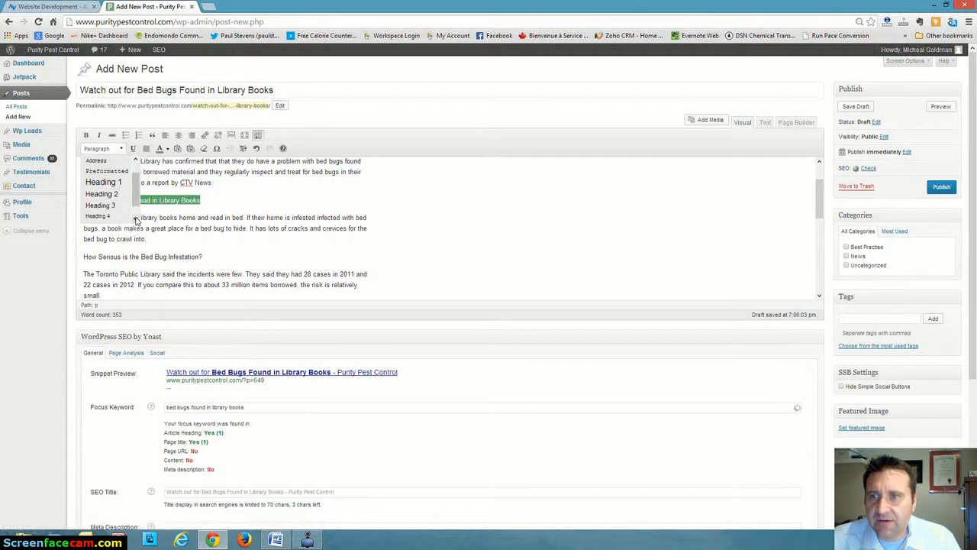
left_click(100, 205)
left_click_drag(85, 253, 233, 252)
left_click(121, 149)
left_click(111, 207)
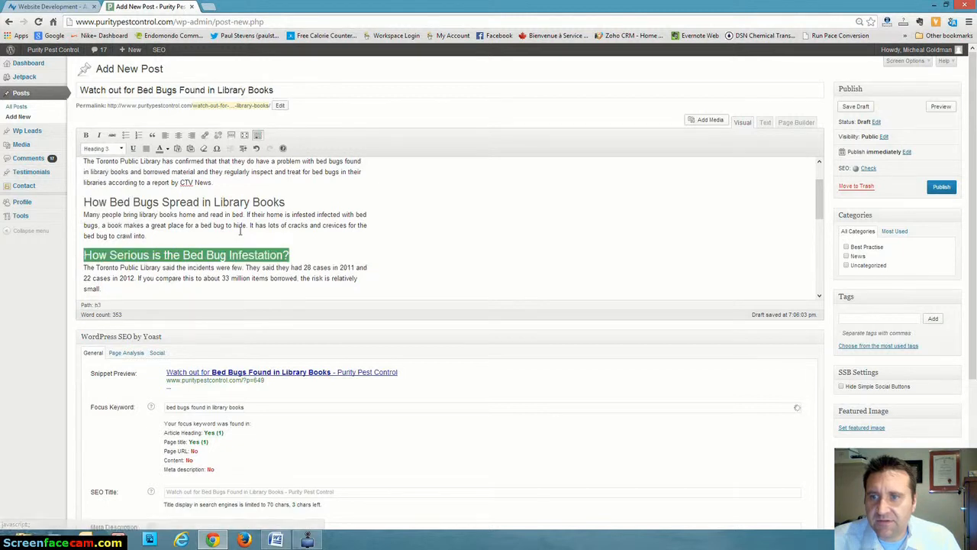
Format the line "Precautions You Can Take to Avoid Bed_bugs found in Library books" as Heading 3.
scroll(308, 244, "down", 3)
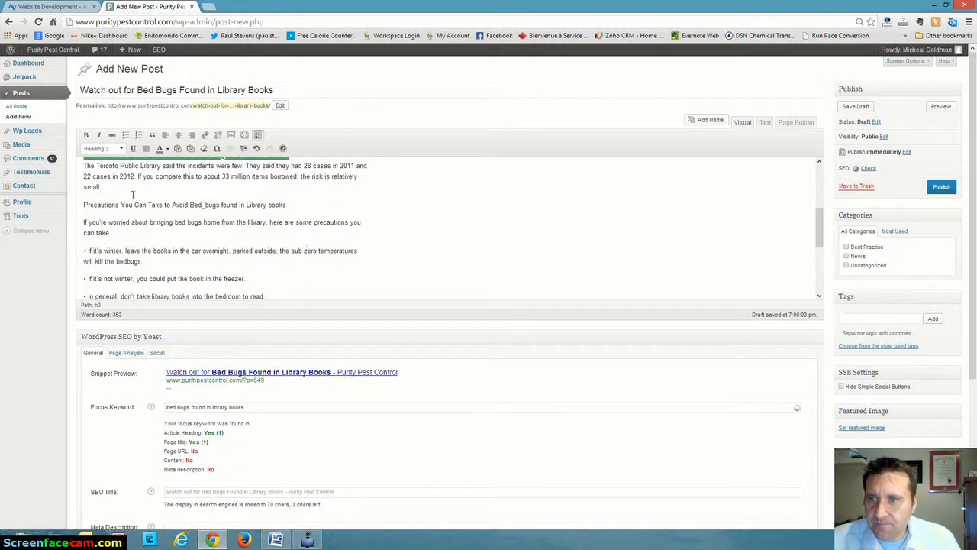
left_click_drag(81, 205, 314, 208)
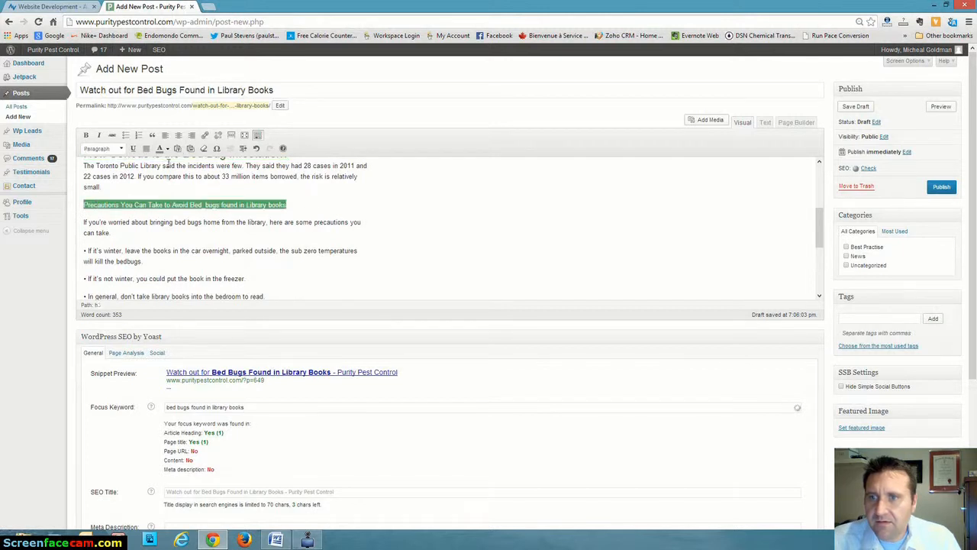
left_click(121, 151)
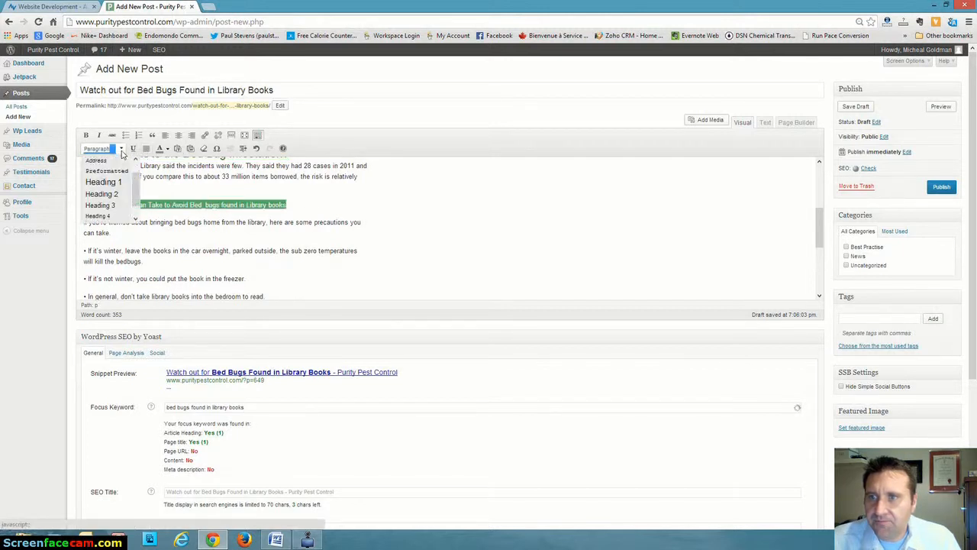
left_click(103, 194)
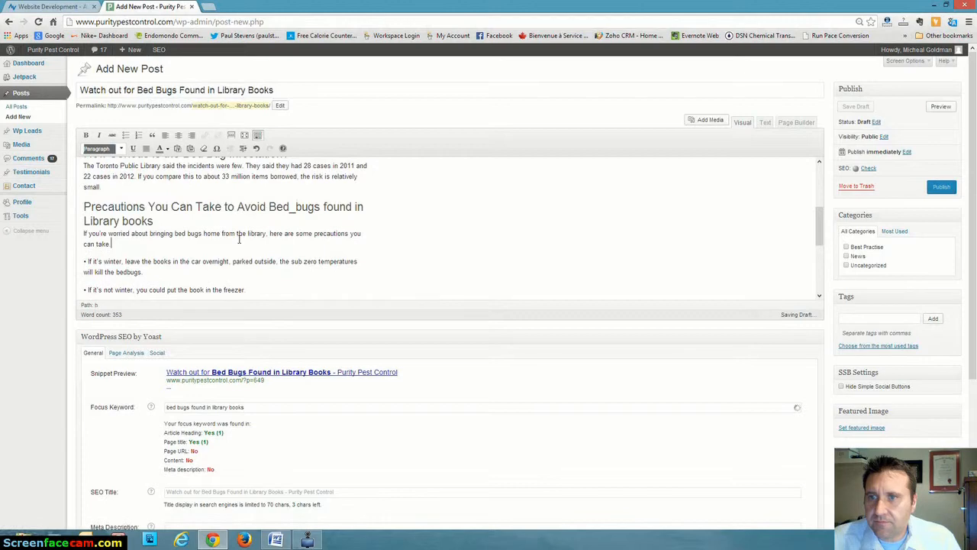
Look over the rest of the article, save the post as a draft and review the Yoast focus keyword check.
scroll(239, 239, "down", 1)
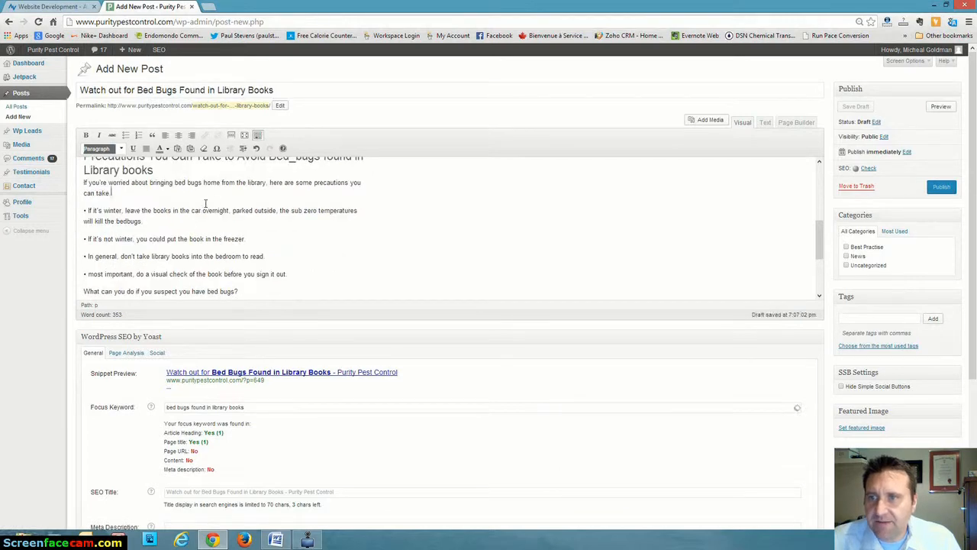
scroll(206, 202, "down", 2)
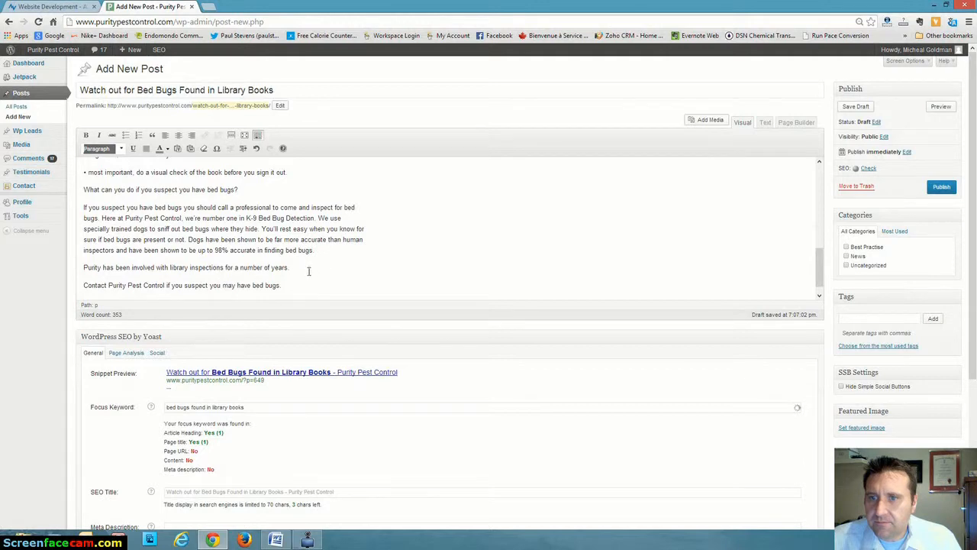
scroll(308, 272, "up", 10)
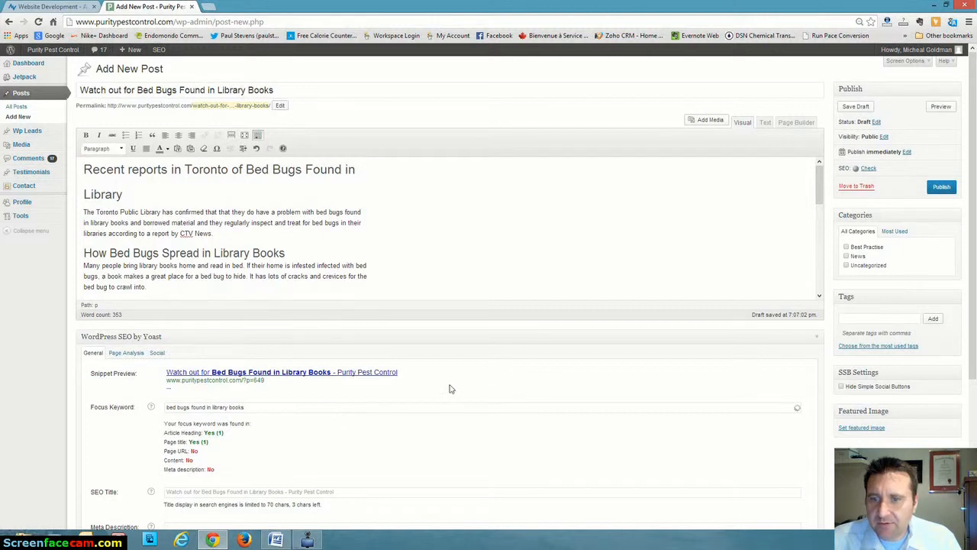
left_click(857, 108)
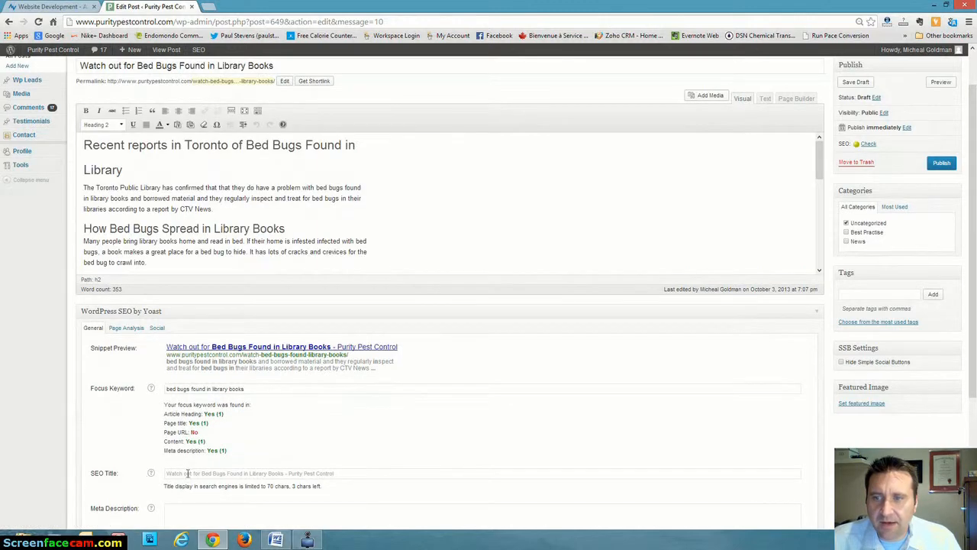
scroll(325, 391, "down", 3)
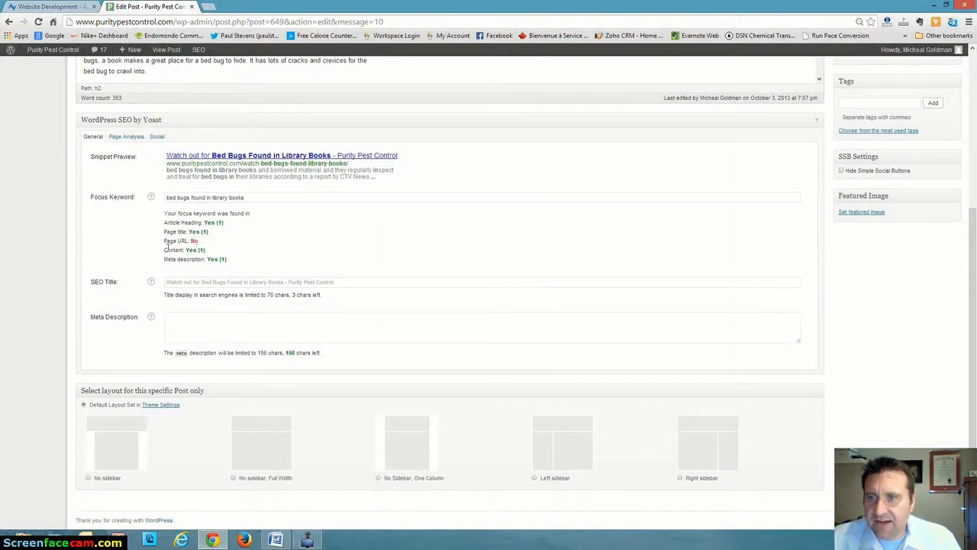
scroll(246, 246, "up", 4)
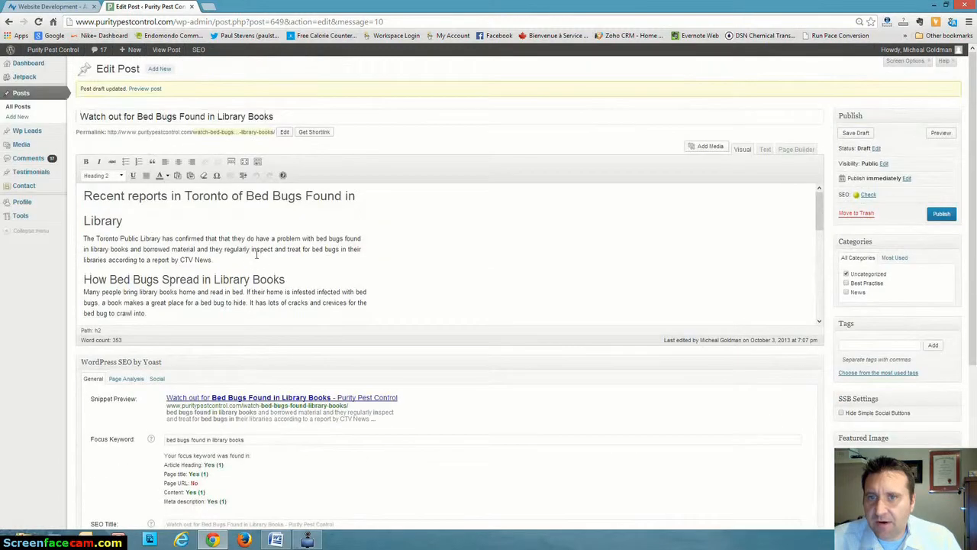
Change the post's permalink slug to "bed-bugs-found-in-library-books" so it contains the full focus keyword.
left_click(284, 134)
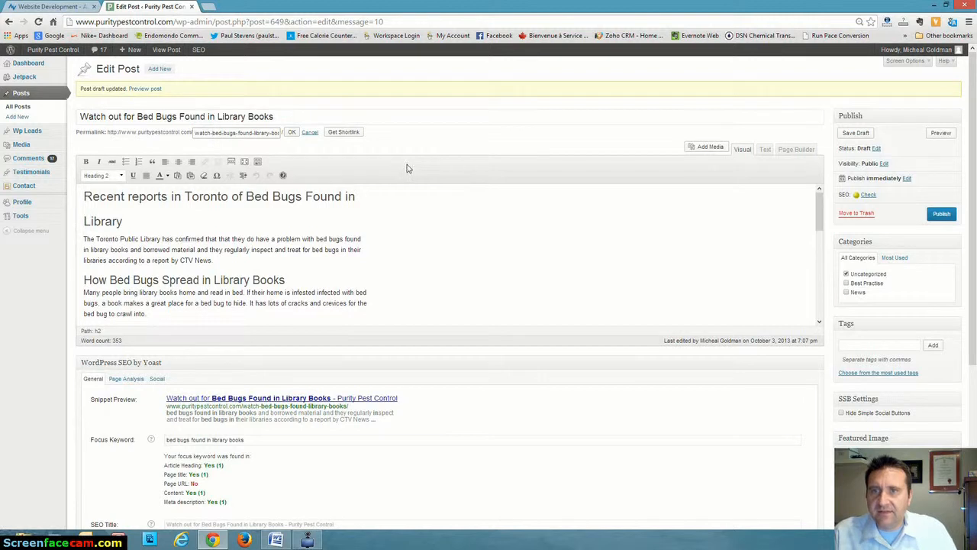
left_click(310, 133)
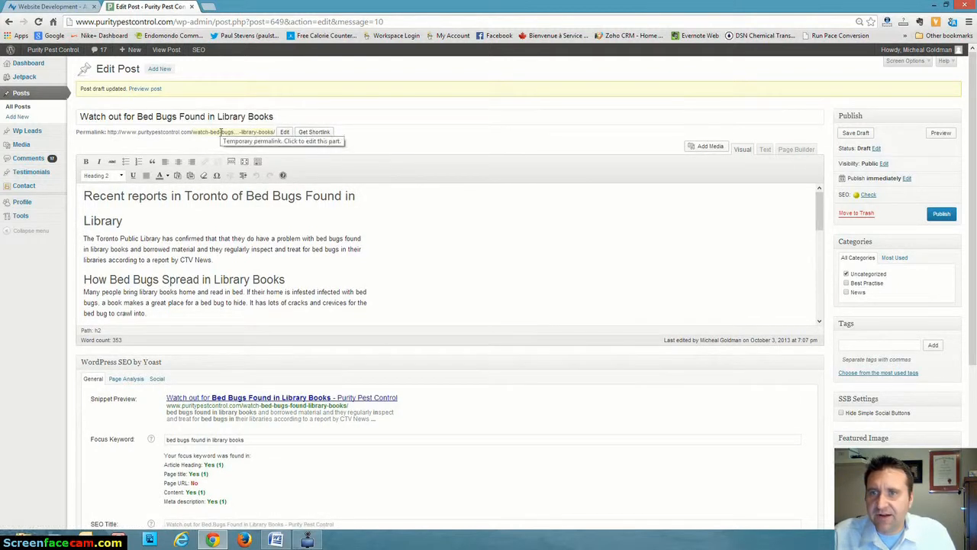
left_click(285, 133)
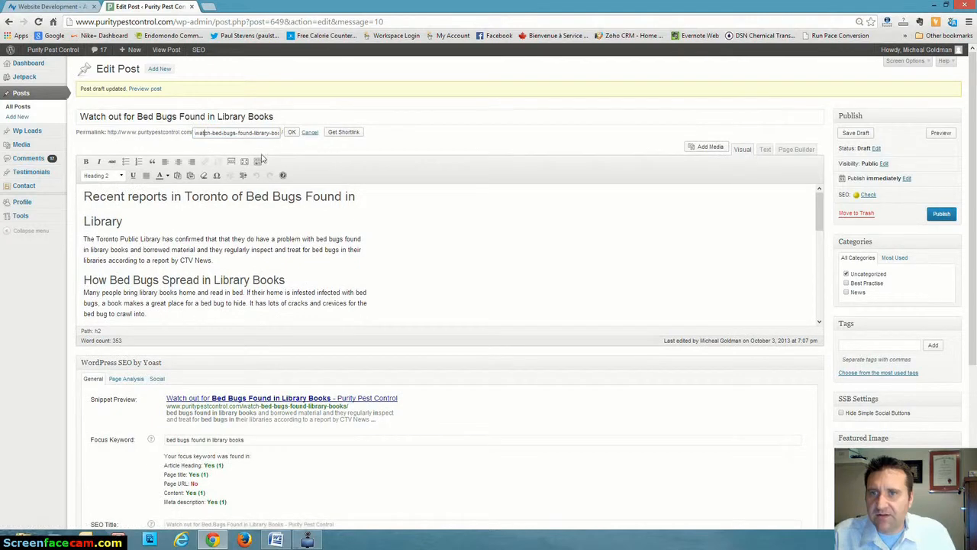
key("Delete")
key("Delete")
key("Delete")
key("Delete")
key("Delete")
key("Delete")
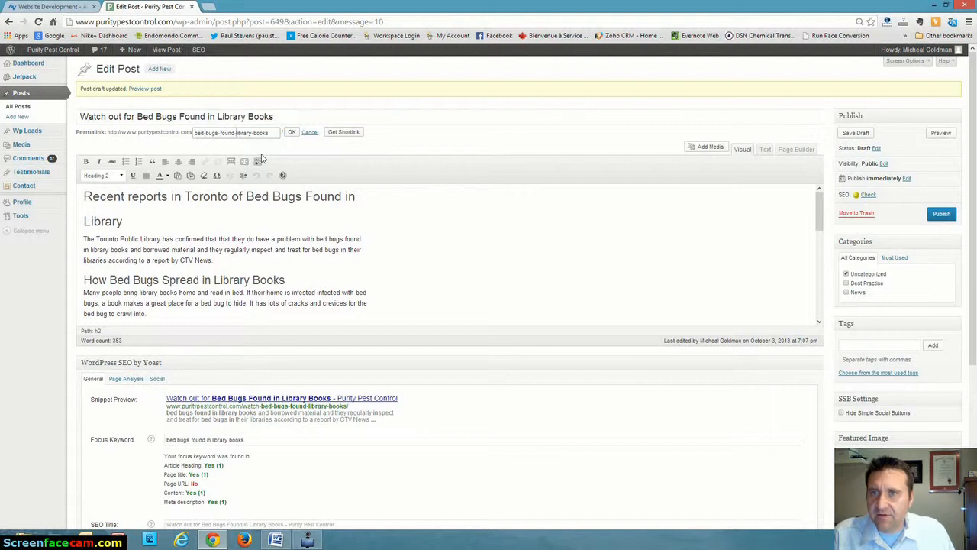
type("in")
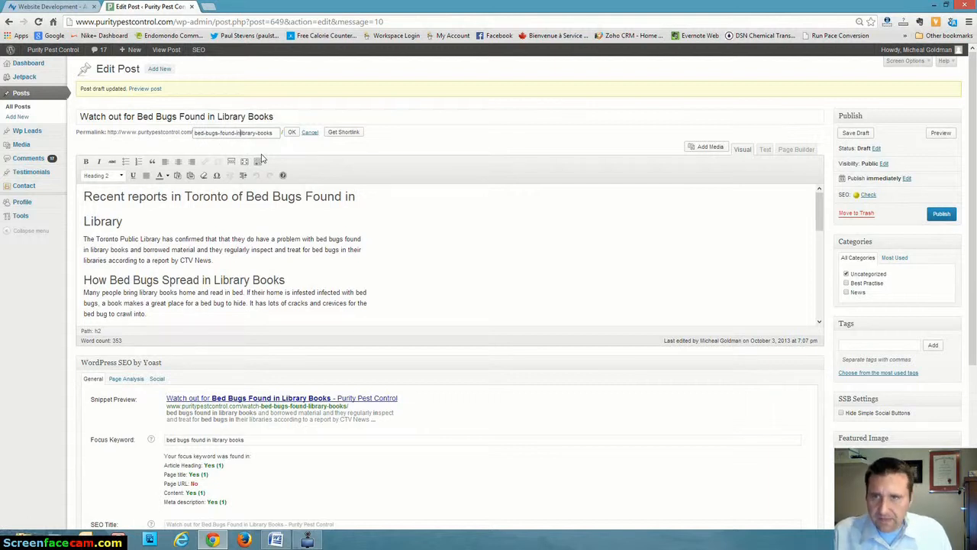
type("-")
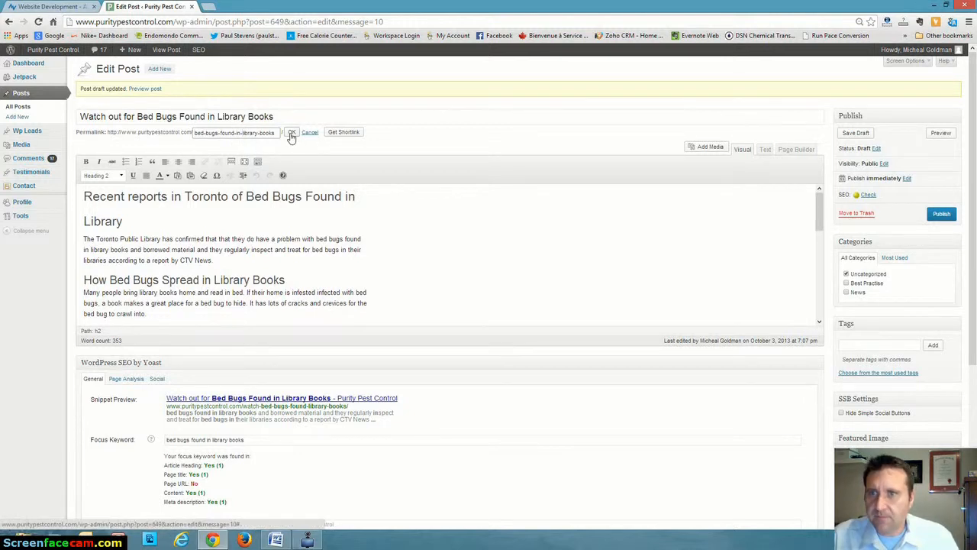
left_click(291, 135)
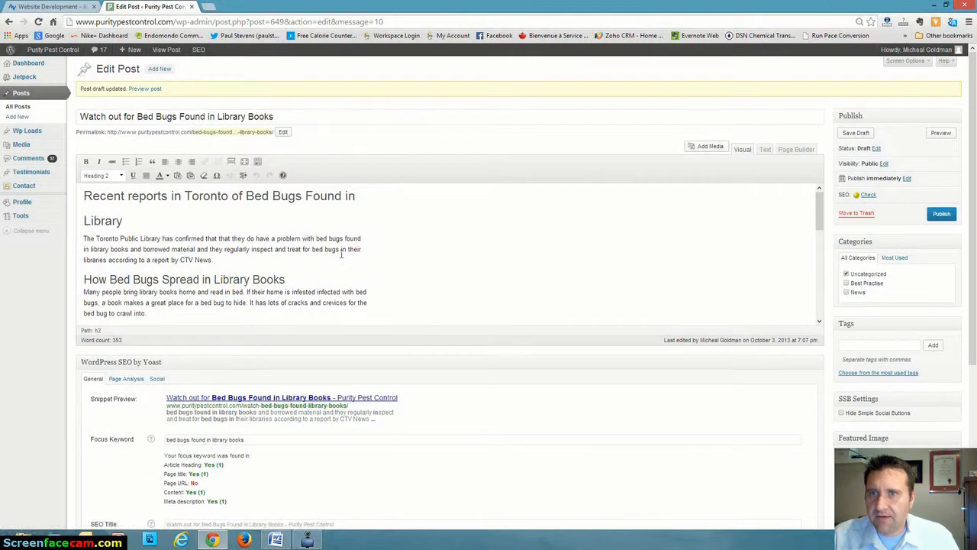
Save the post draft with its revised permalink and recheck the Yoast focus keyword results, including the page URL.
scroll(409, 228, "down", 5)
scroll(275, 478, "down", 3)
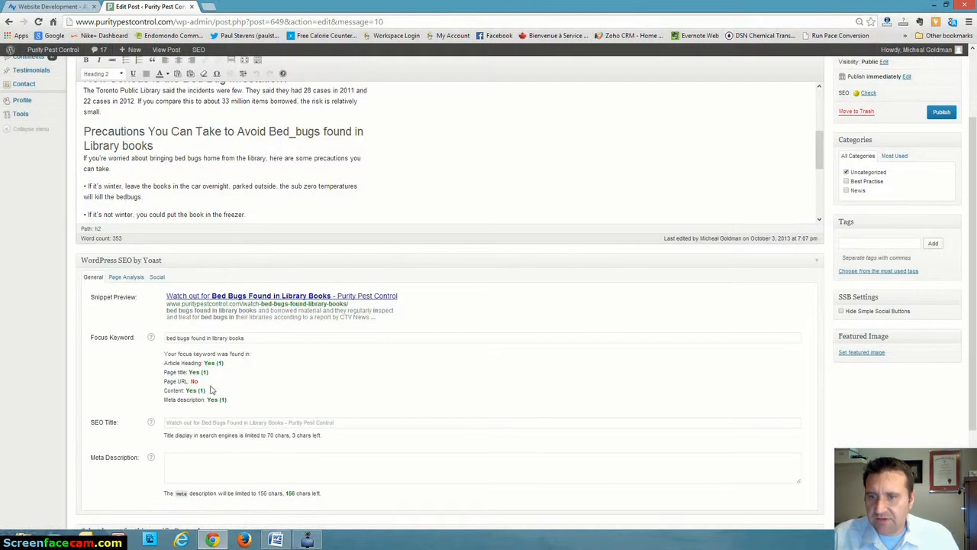
scroll(761, 250, "up", 6)
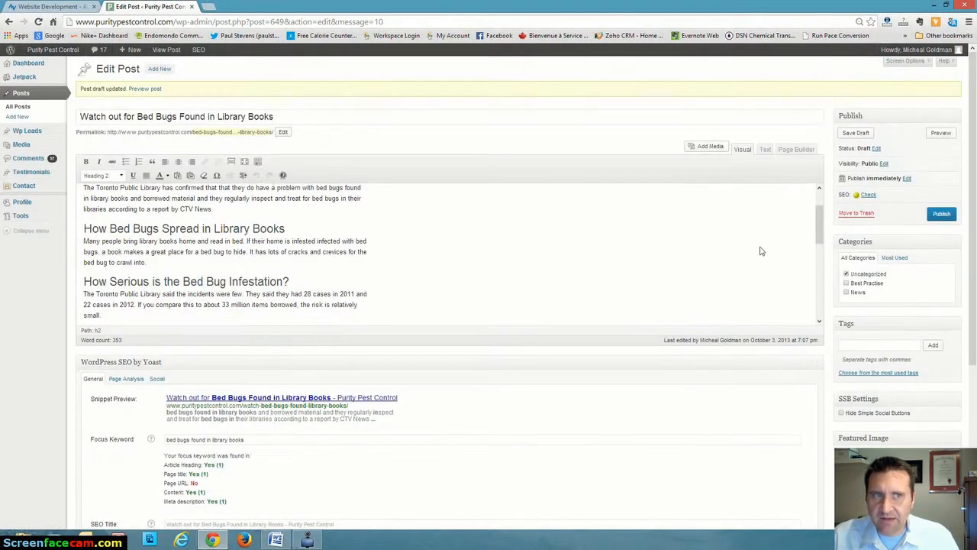
left_click(858, 134)
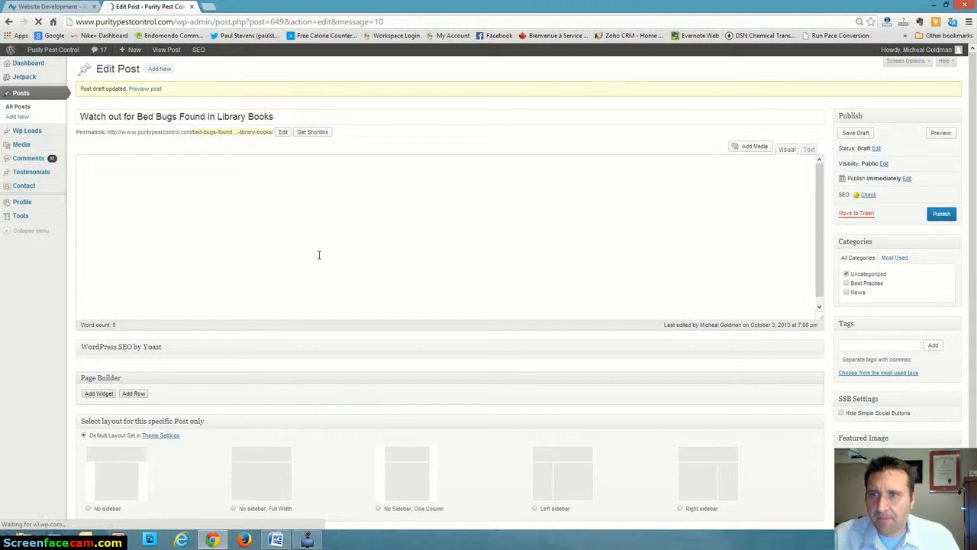
scroll(349, 336, "down", 3)
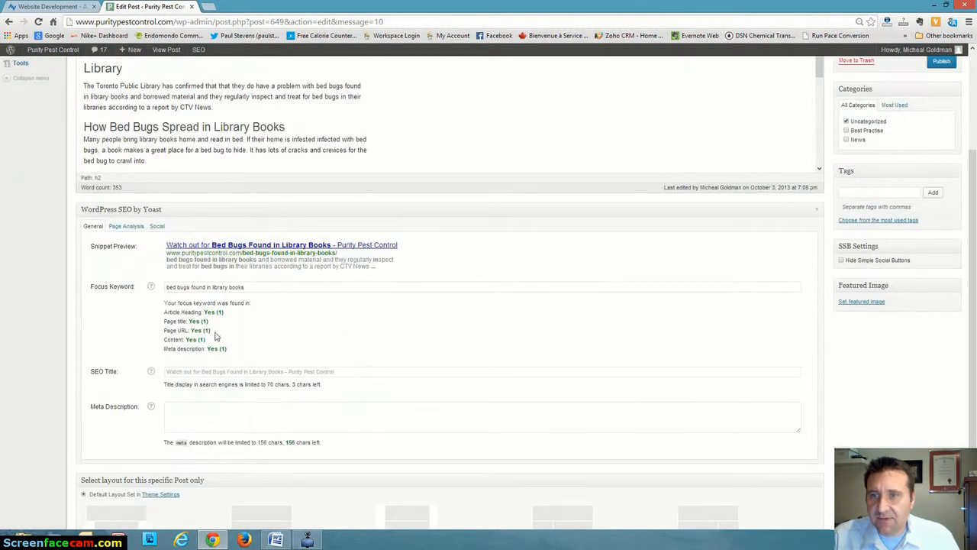
scroll(260, 361, "down", 1)
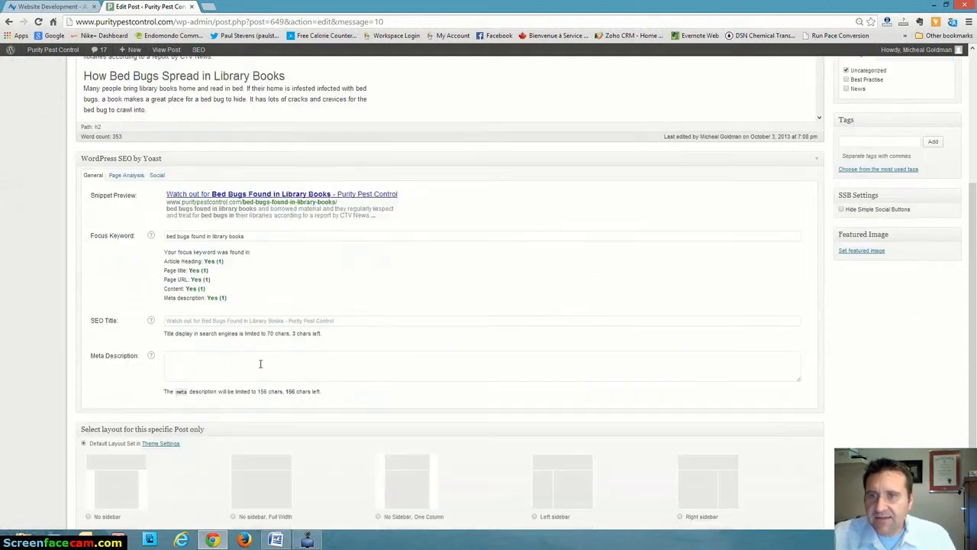
scroll(260, 360, "down", 1)
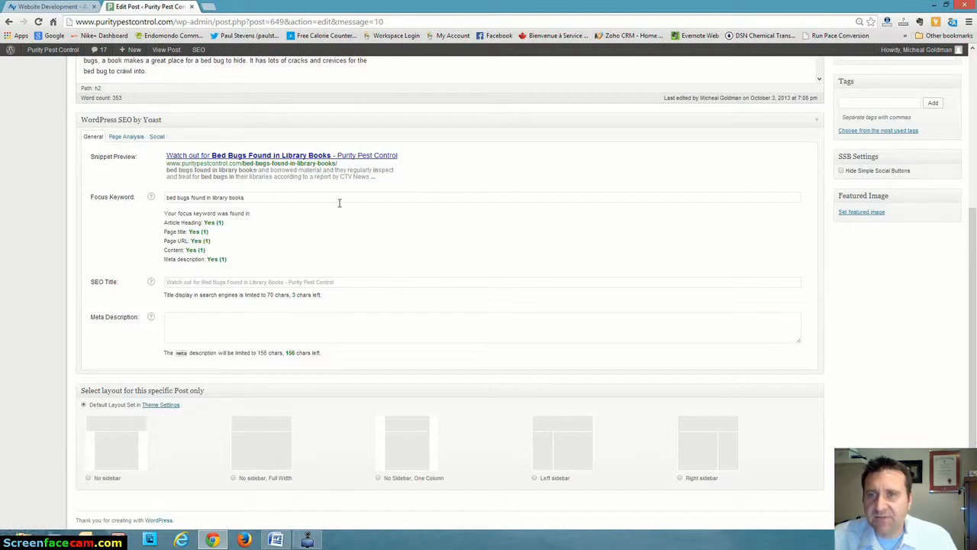
Set the meta description to "Bed bugs found in library books! Read this article to find out how to prevent getting bed bugs from library books.".
scroll(340, 202, "up", 3)
scroll(420, 320, "down", 5)
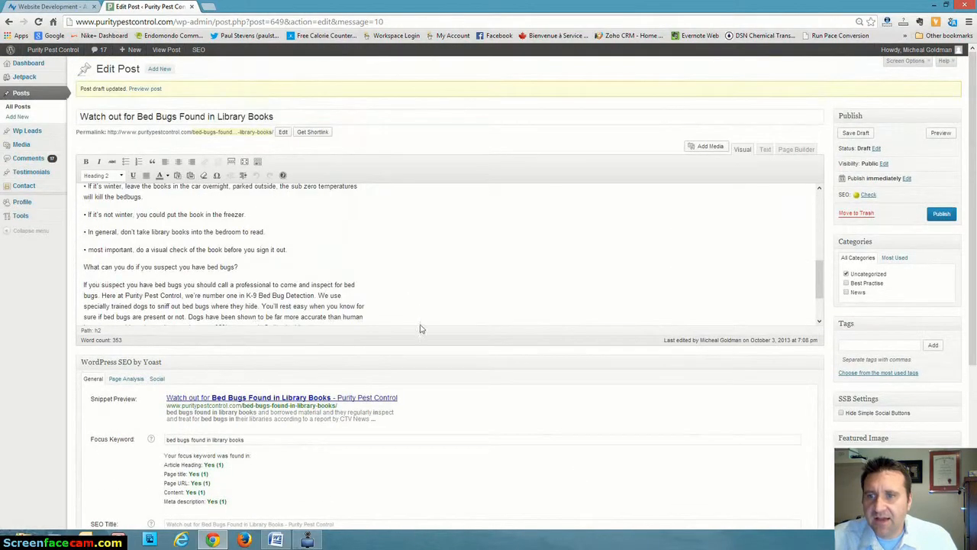
scroll(420, 328, "down", 5)
left_click(172, 320)
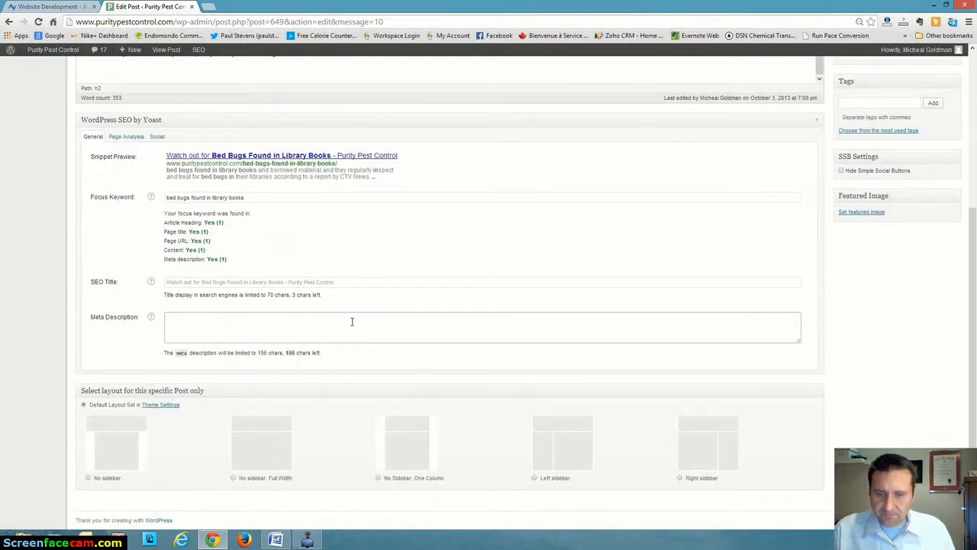
type("Bed bugs foun")
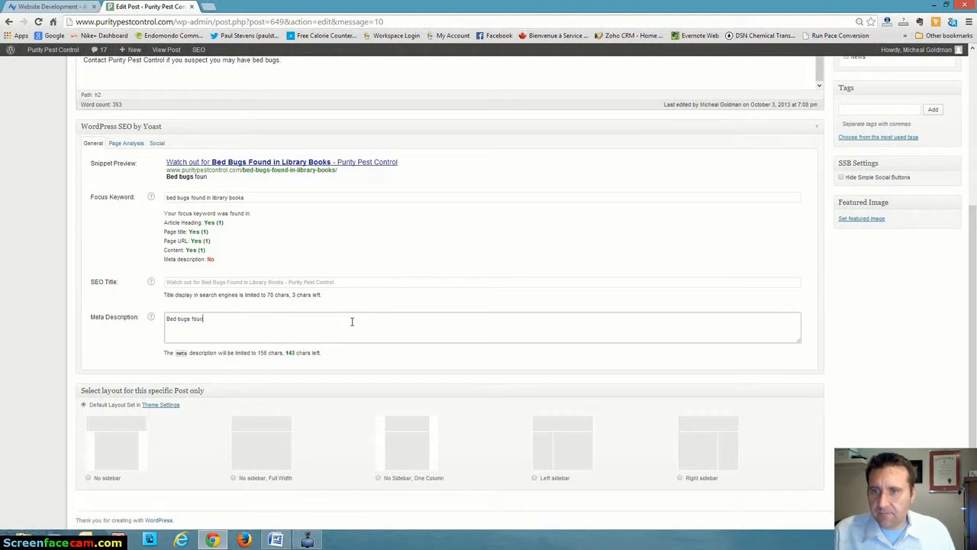
type("d in library books!")
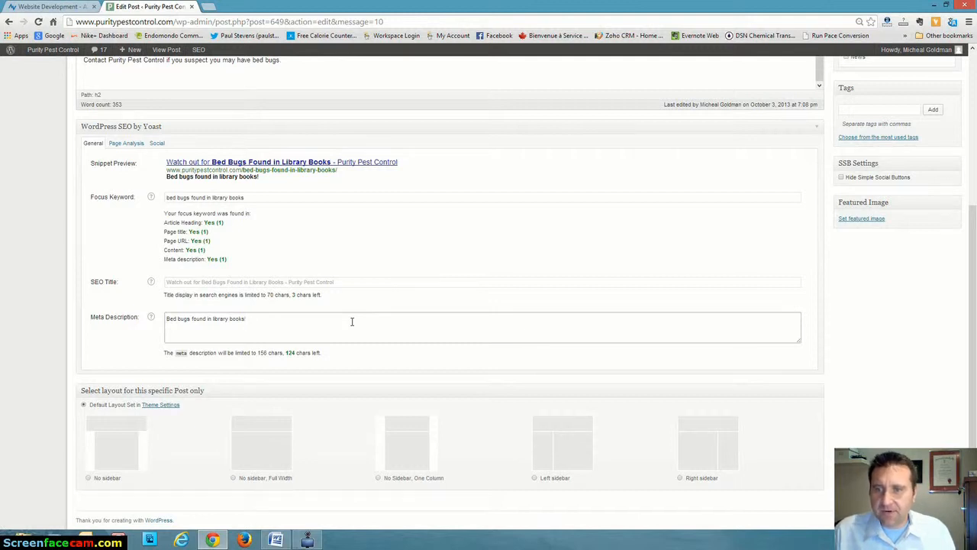
type("ad this artic")
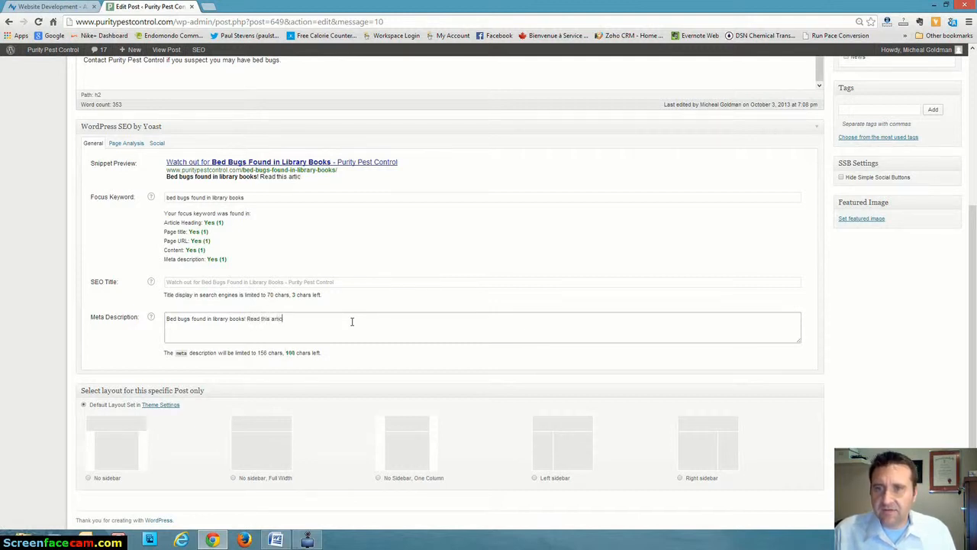
type("le to find out i")
type("ow to prevent")
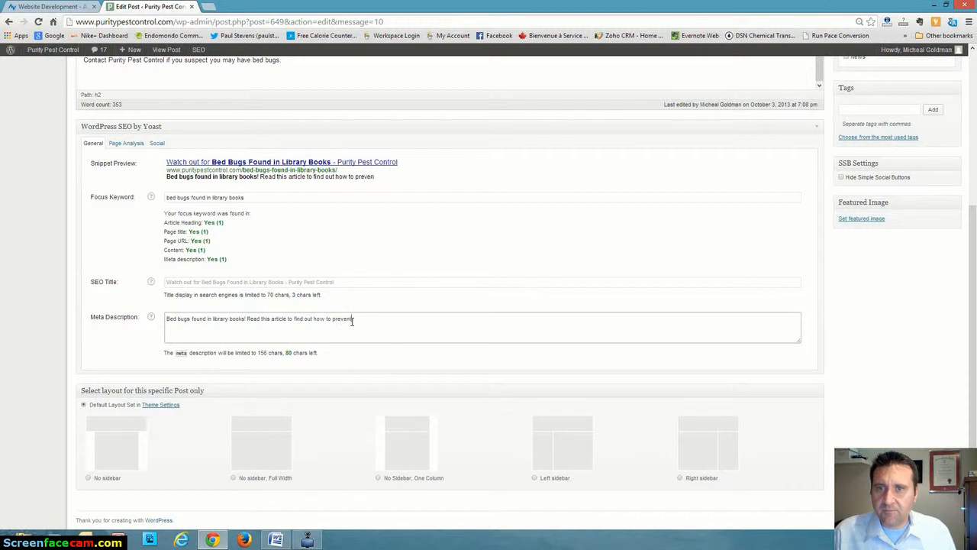
type(" getting bed bugs f")
type("rom")
type(" library")
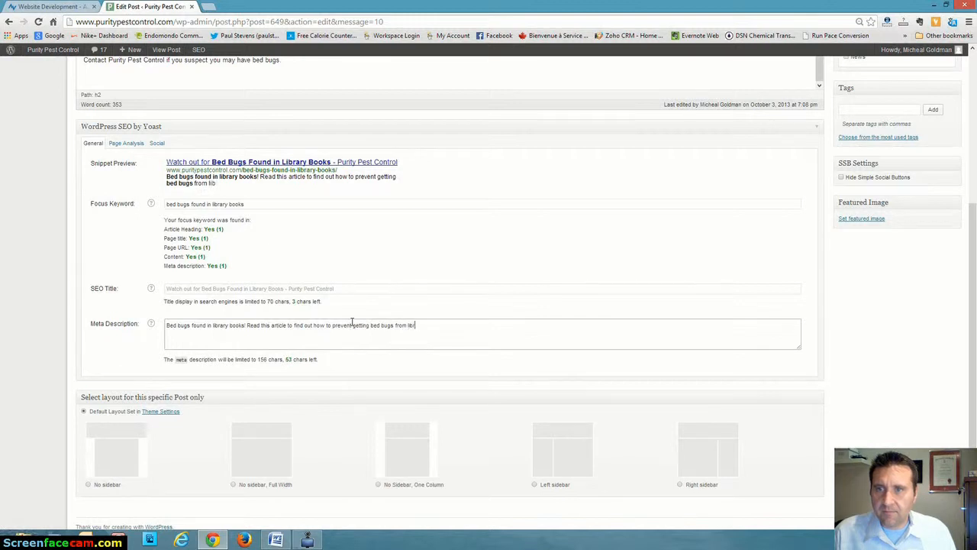
type(" books.")
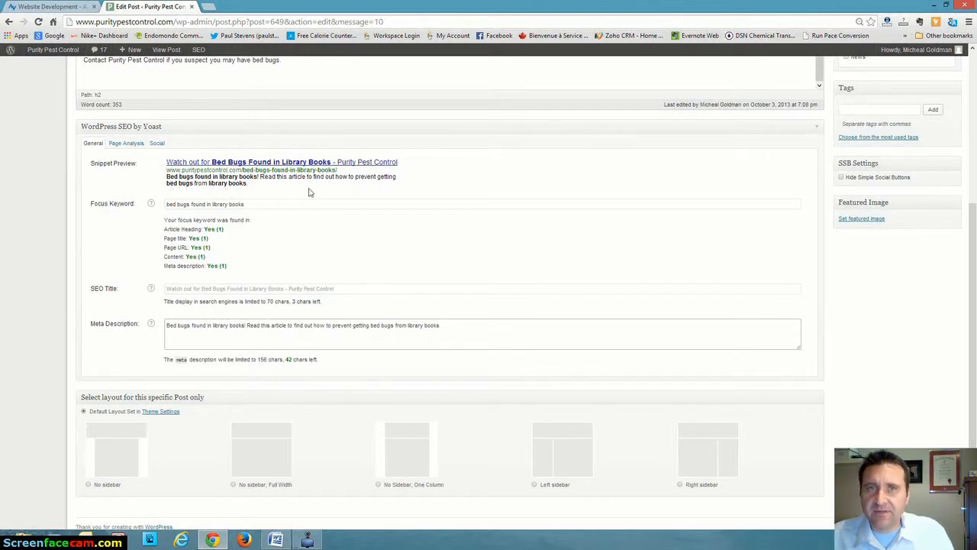
Save the post draft with its new meta description.
scroll(400, 286, "up", 2)
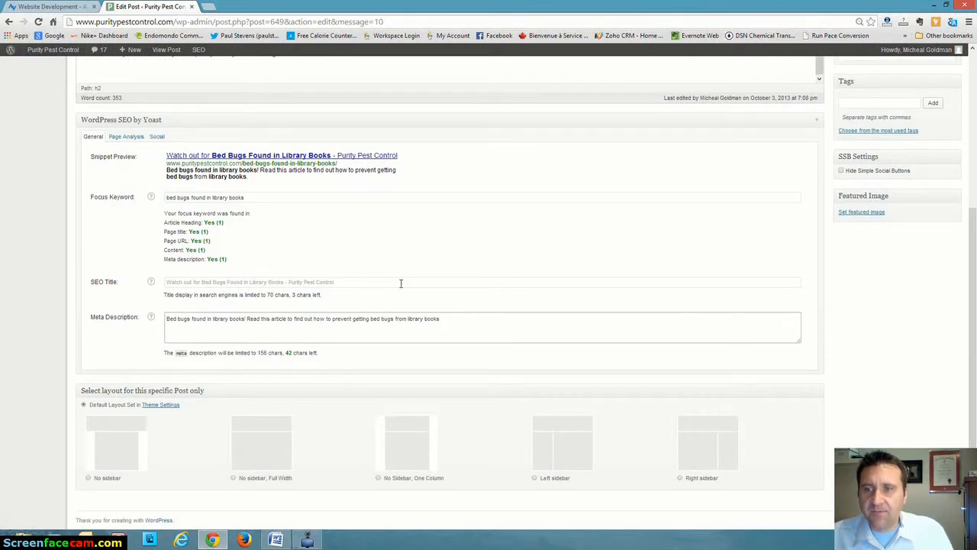
scroll(400, 287, "up", 2)
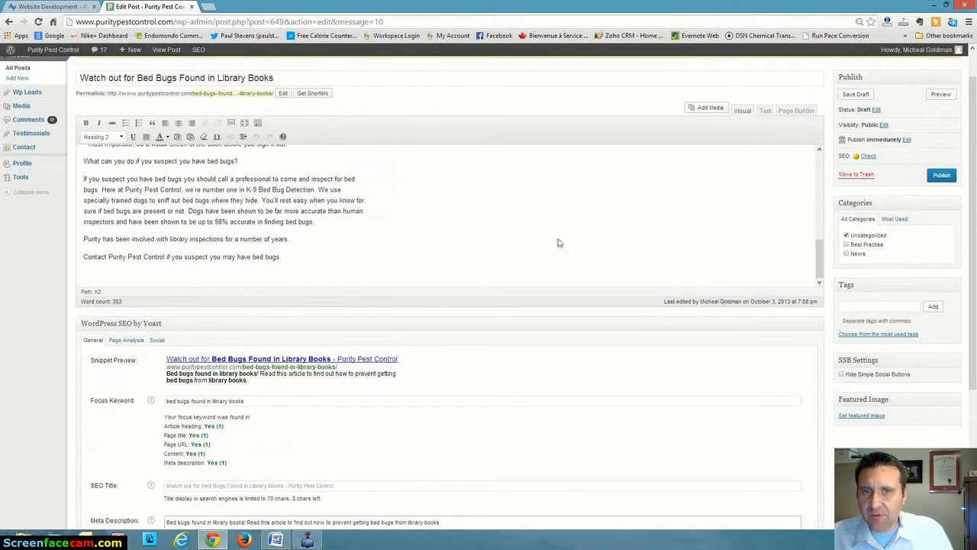
left_click_drag(816, 263, 818, 165)
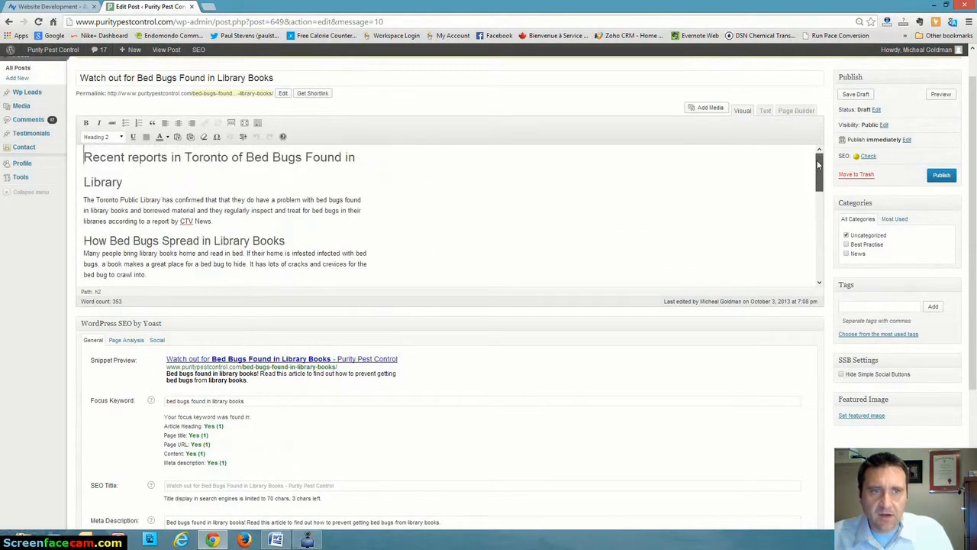
left_click(858, 95)
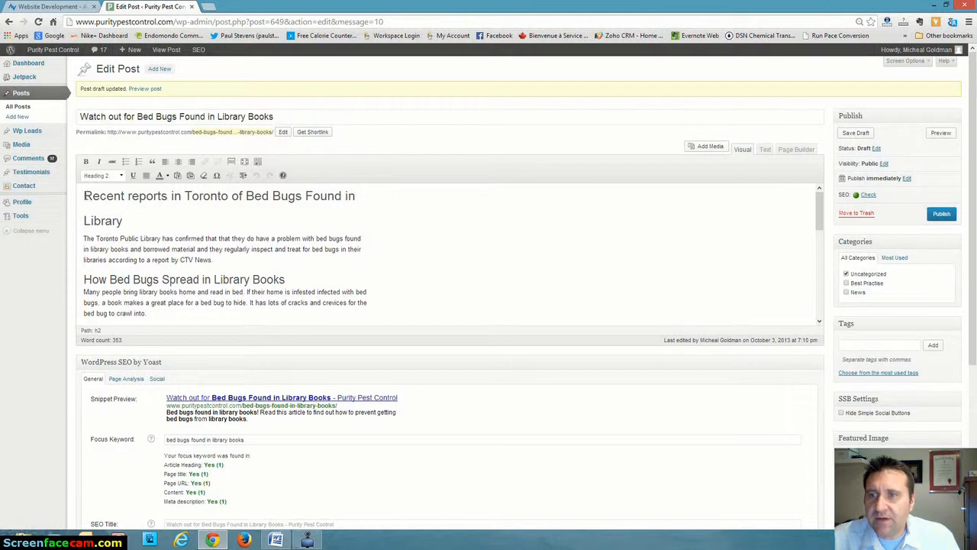
Insert the bed bug image verminNormal_1.jpg from the media library at the start of the opening "Recent reports in Toronto" heading.
left_click(82, 195)
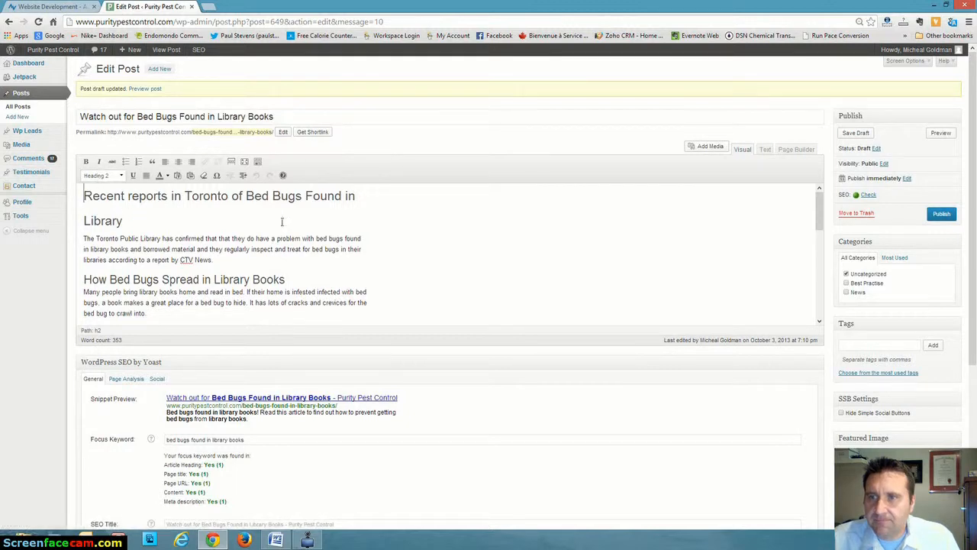
scroll(141, 207, "down", 1)
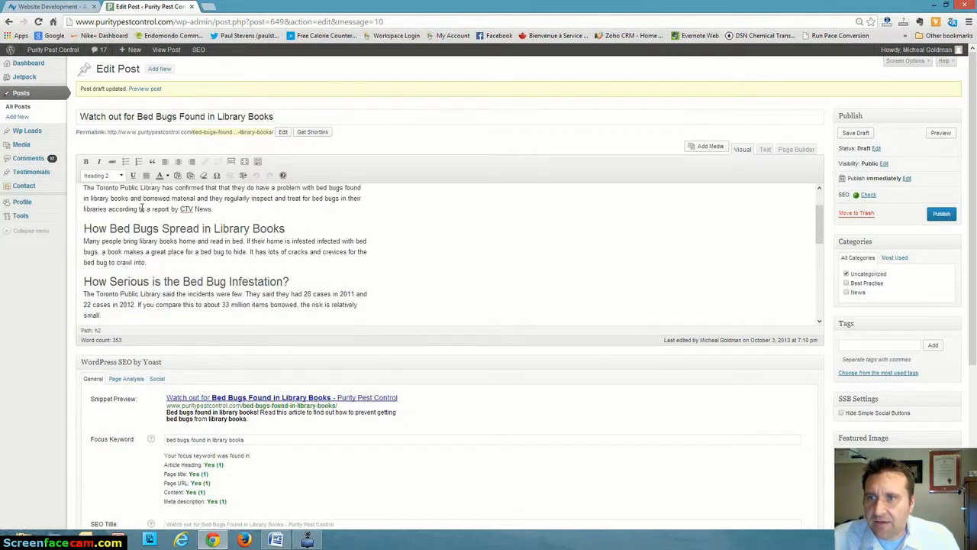
scroll(305, 176, "down", 2)
scroll(504, 110, "up", 3)
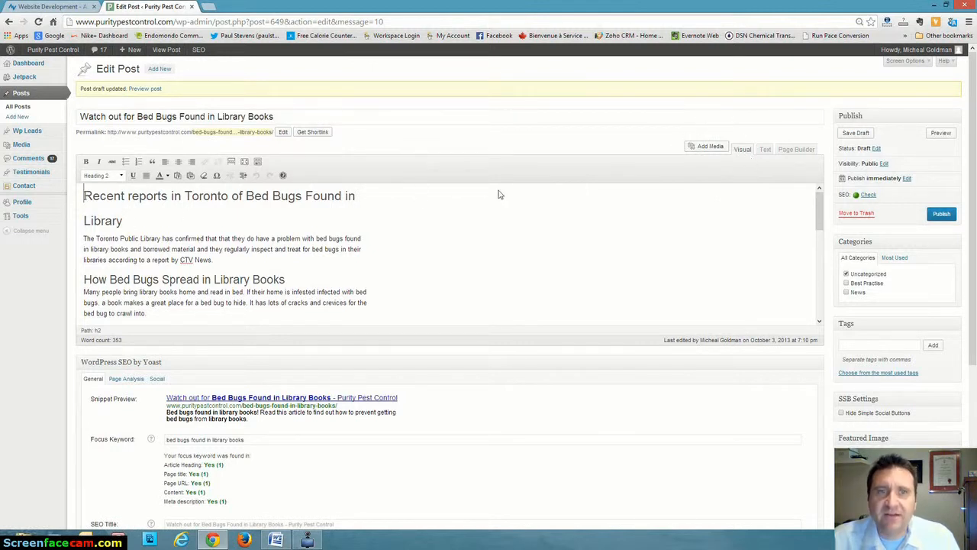
left_click(704, 146)
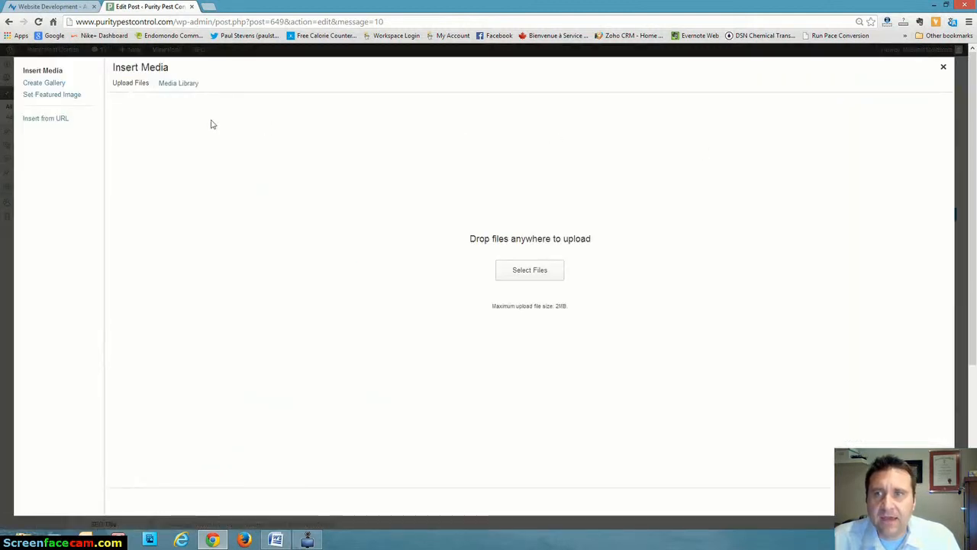
left_click(176, 86)
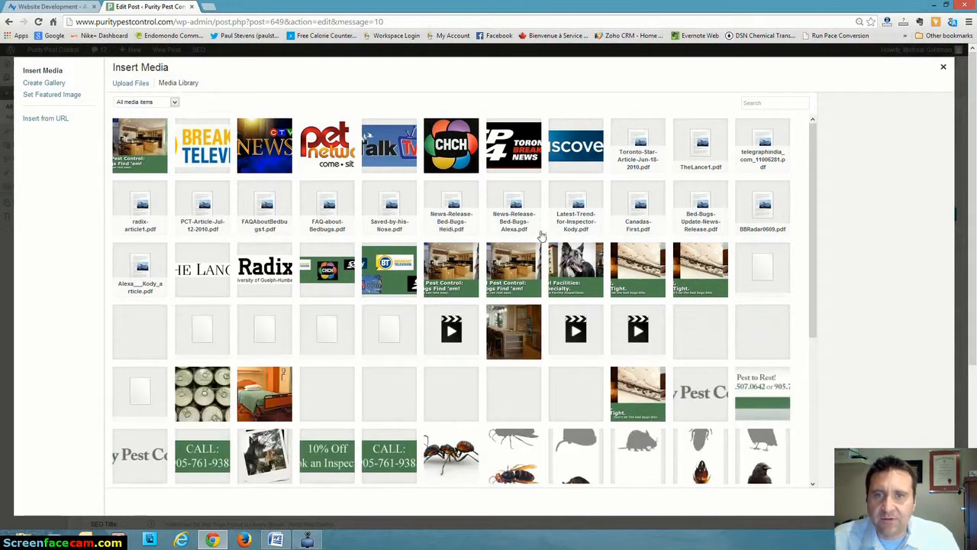
scroll(412, 238, "down", 3)
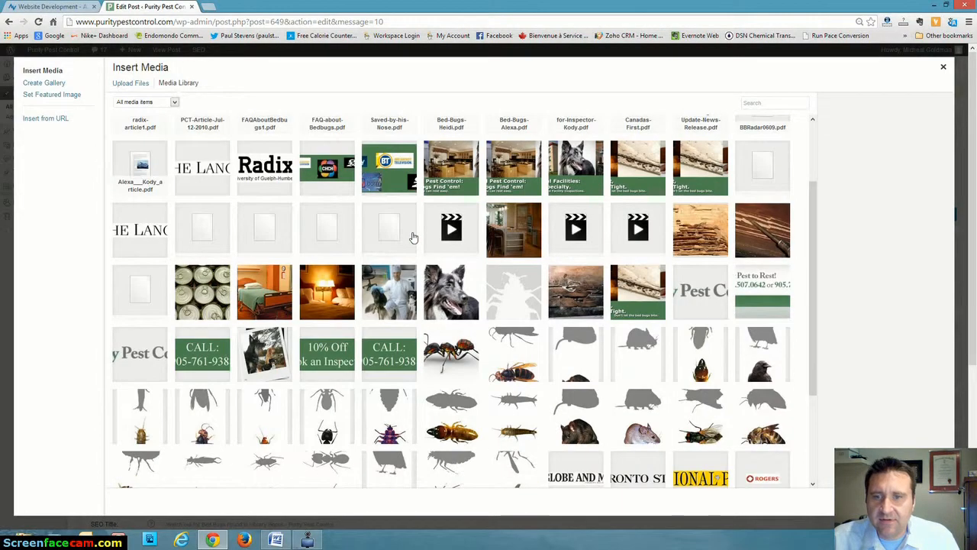
scroll(412, 237, "down", 1)
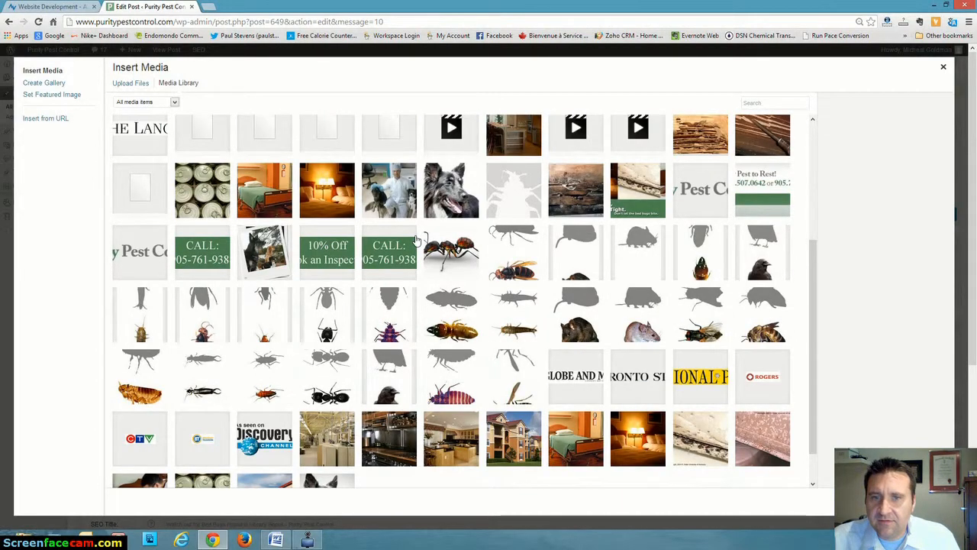
scroll(527, 245, "down", 1)
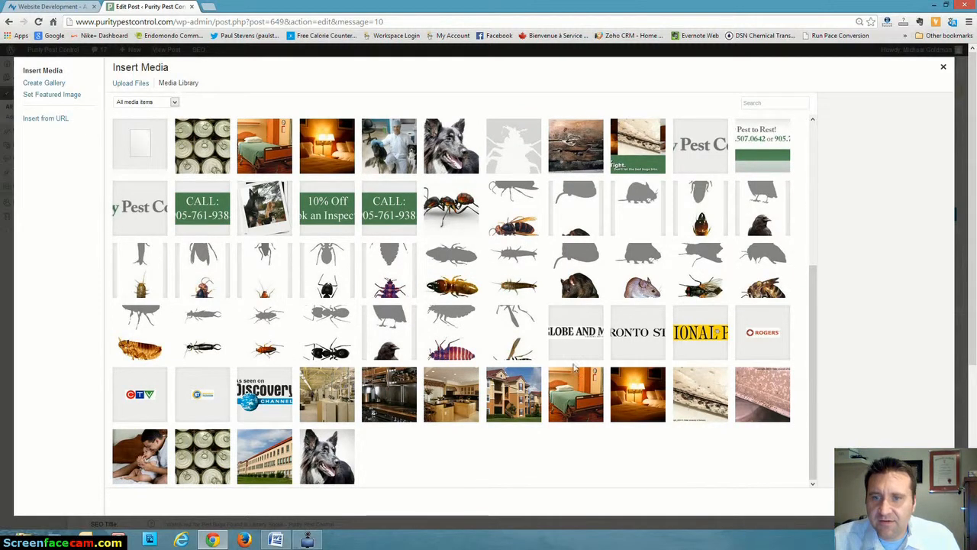
left_click(391, 272)
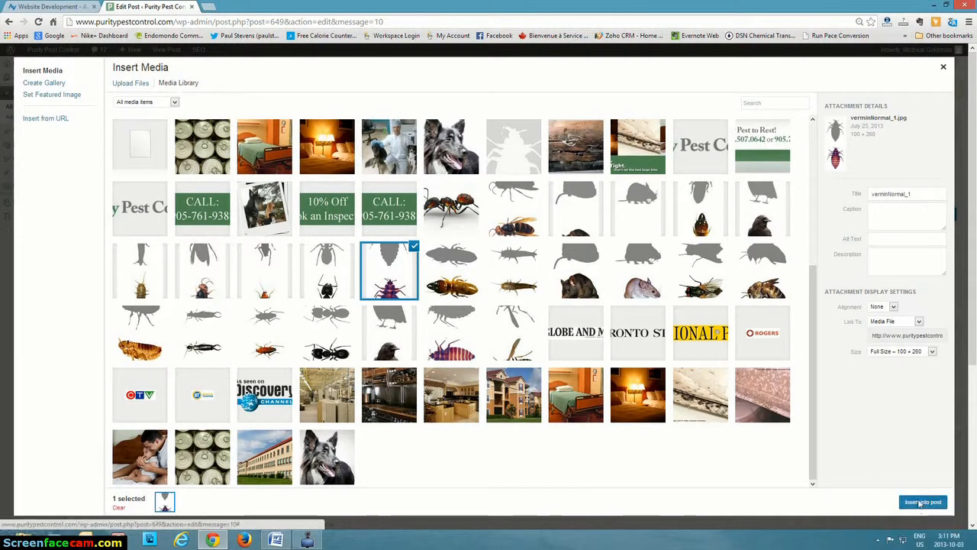
left_click(922, 502)
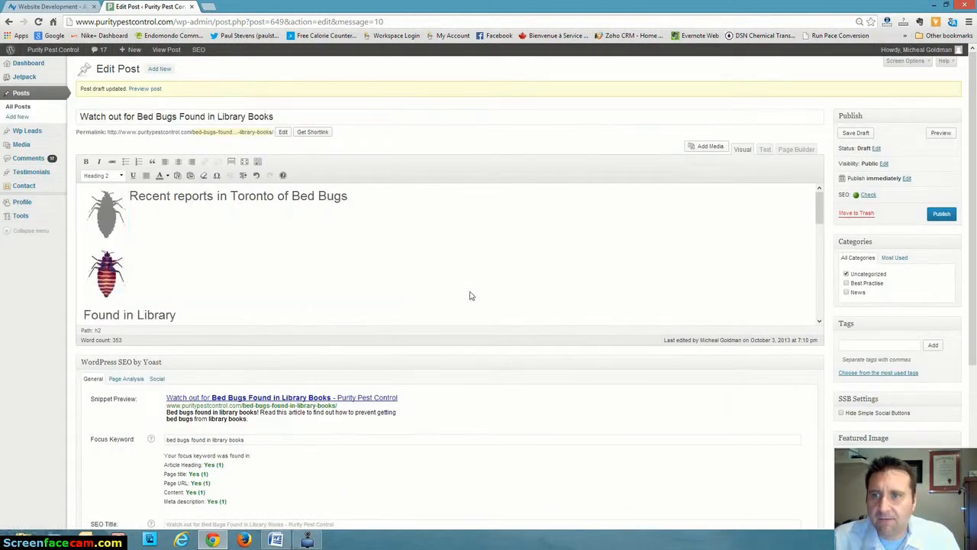
Align the inserted bed bug image to the left and set its alternative text to "bed bugs found in library".
left_click(106, 221)
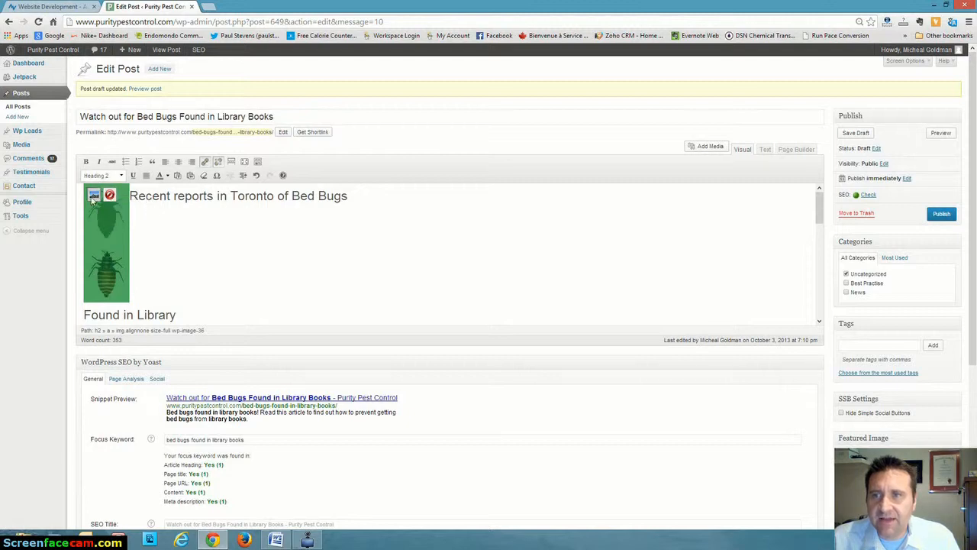
left_click(94, 195)
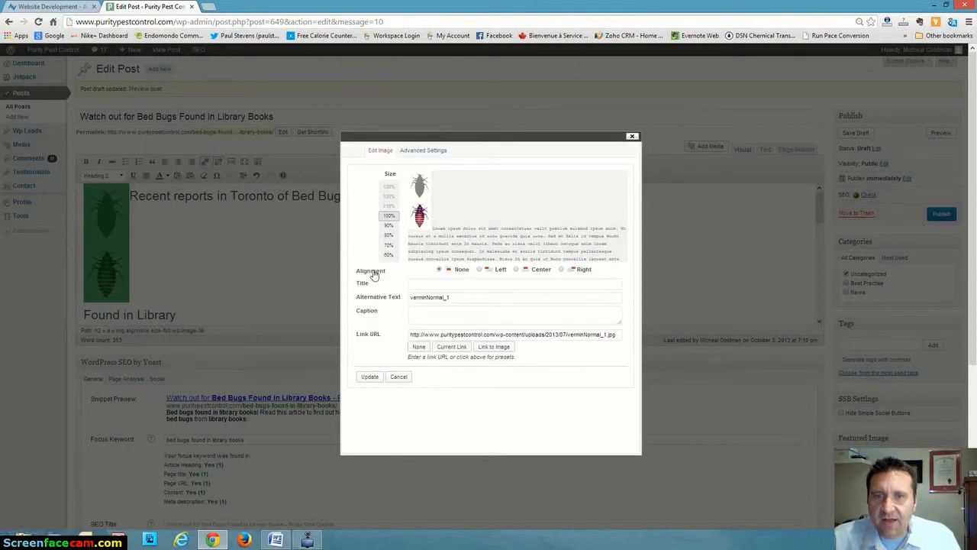
left_click(480, 270)
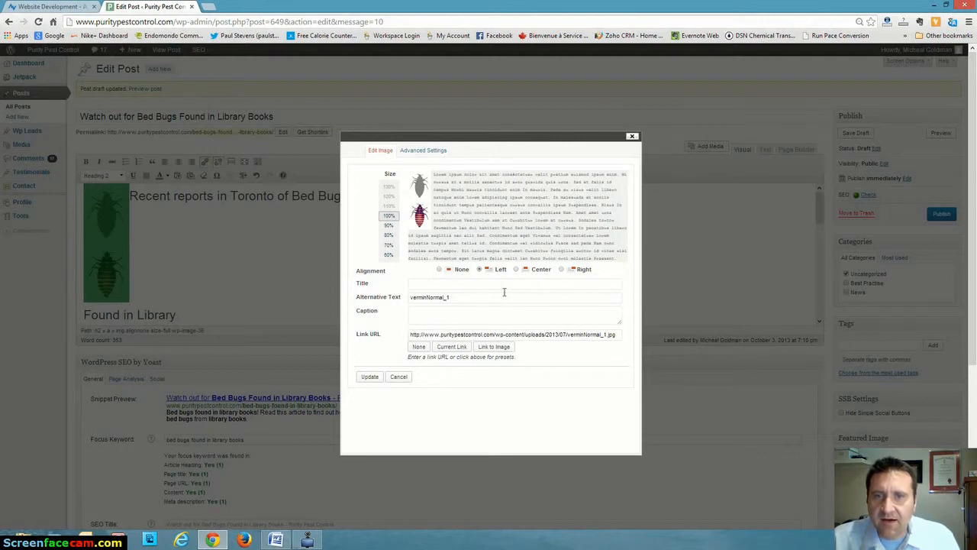
left_click_drag(458, 298, 409, 298)
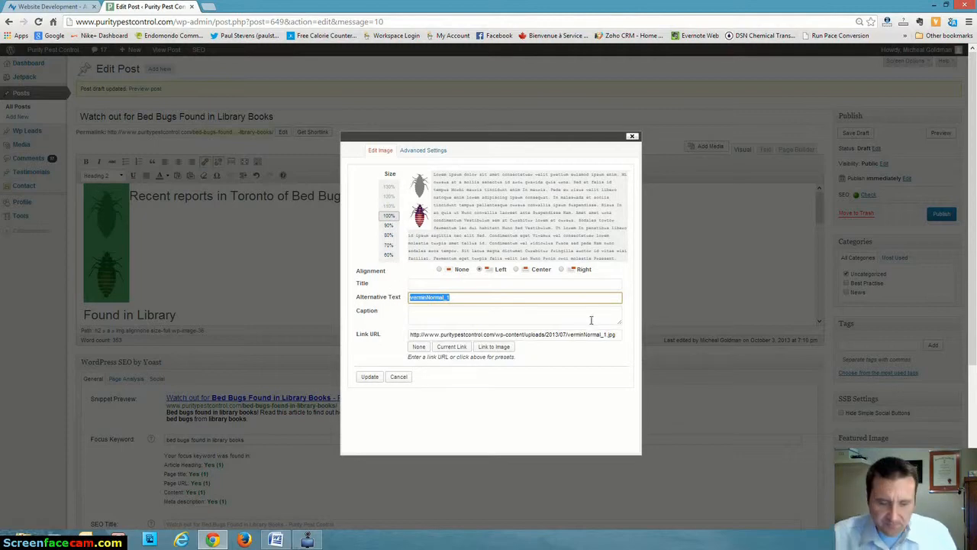
key("BackSpace")
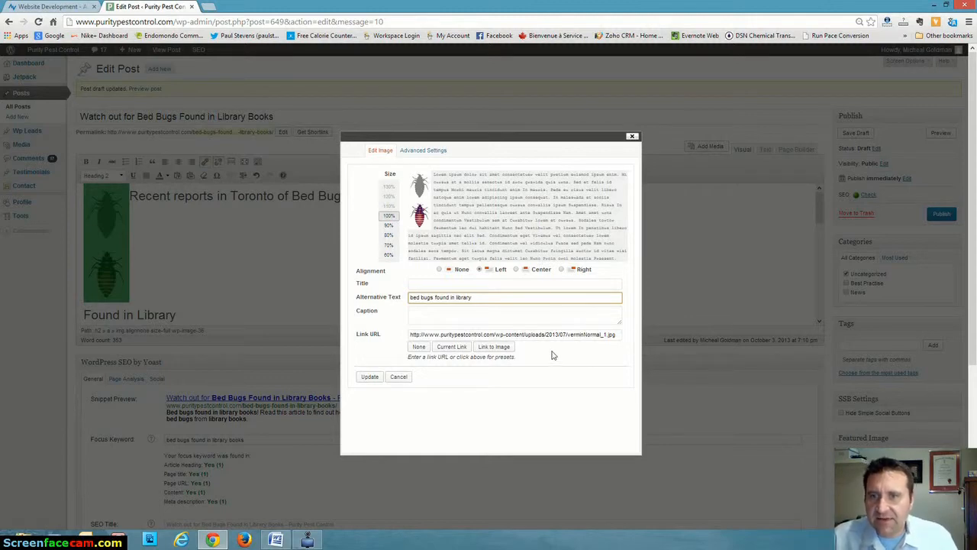
Give the bed bug image a vertical space of 5 and a horizontal space of 10, and apply the image settings.
left_click(432, 153)
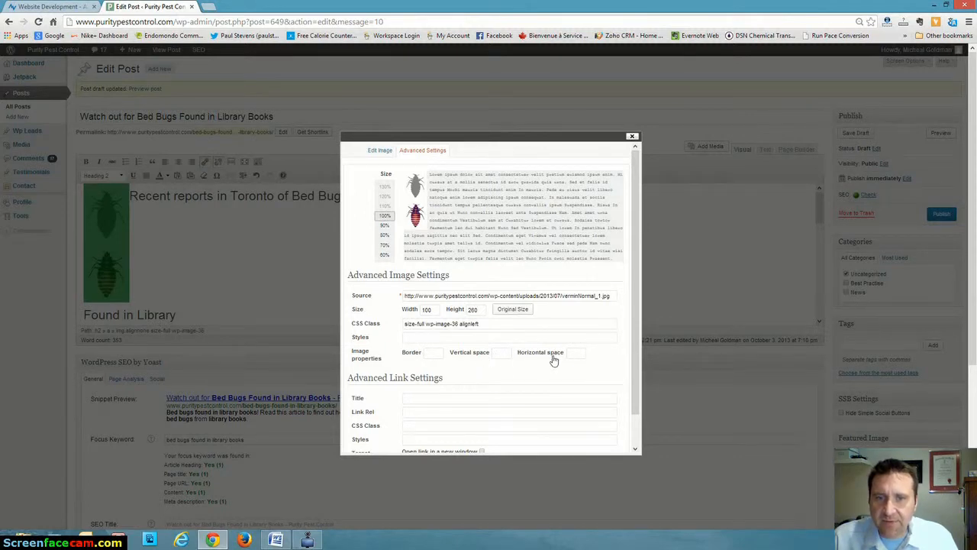
left_click(502, 353)
type("5")
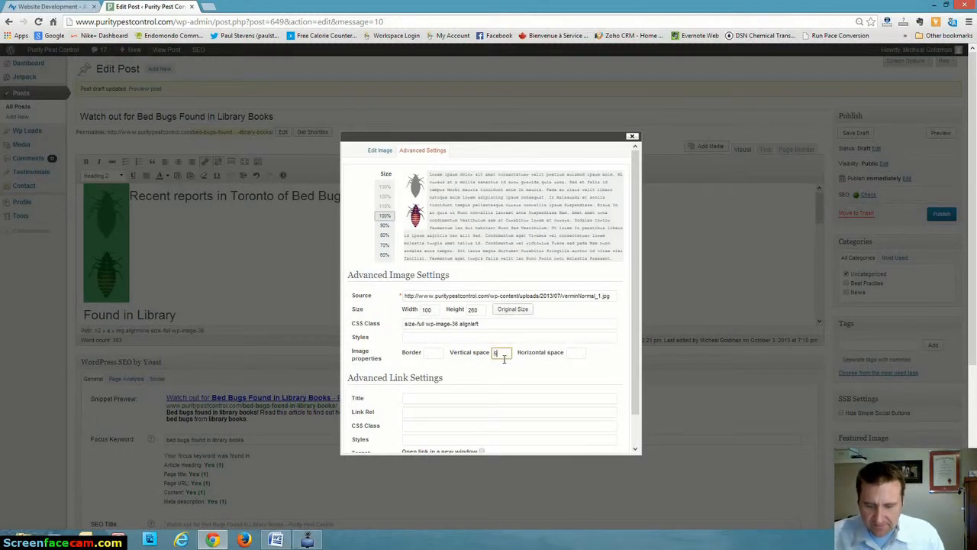
key("Tab")
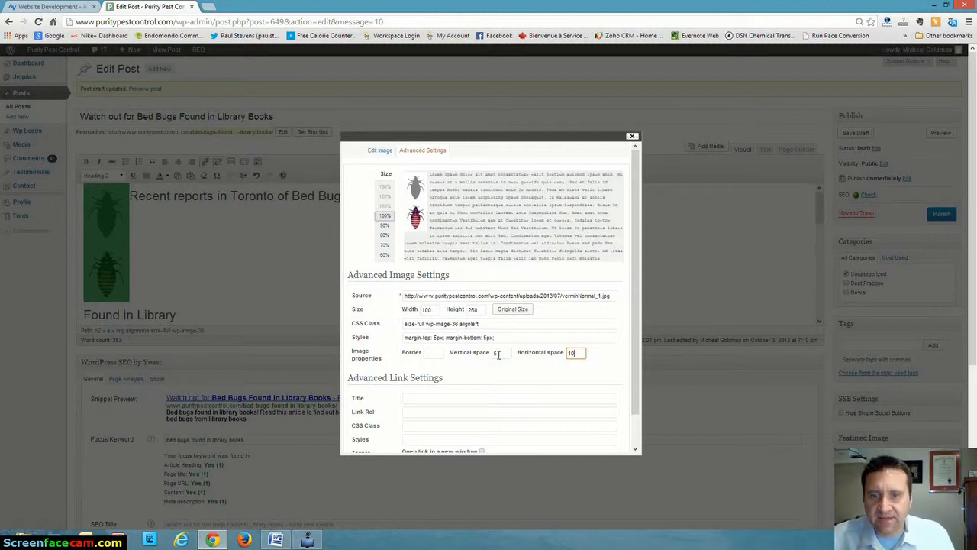
key("Tab")
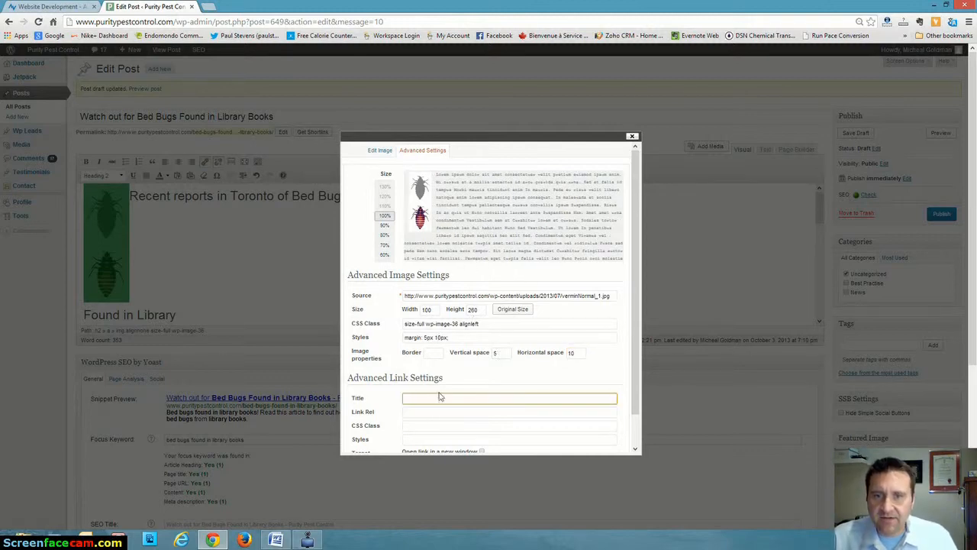
scroll(493, 325, "down", 3)
left_click(367, 334)
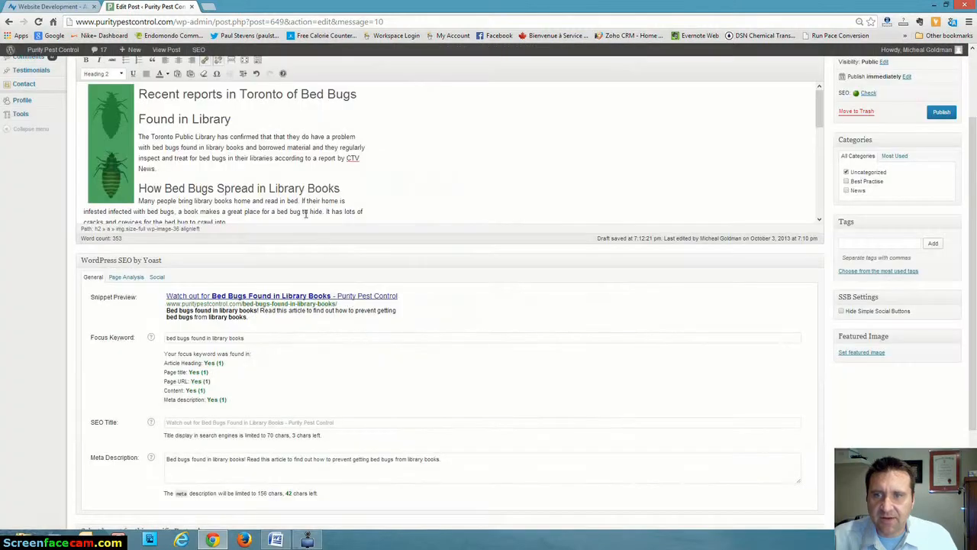
scroll(351, 212, "up", 3)
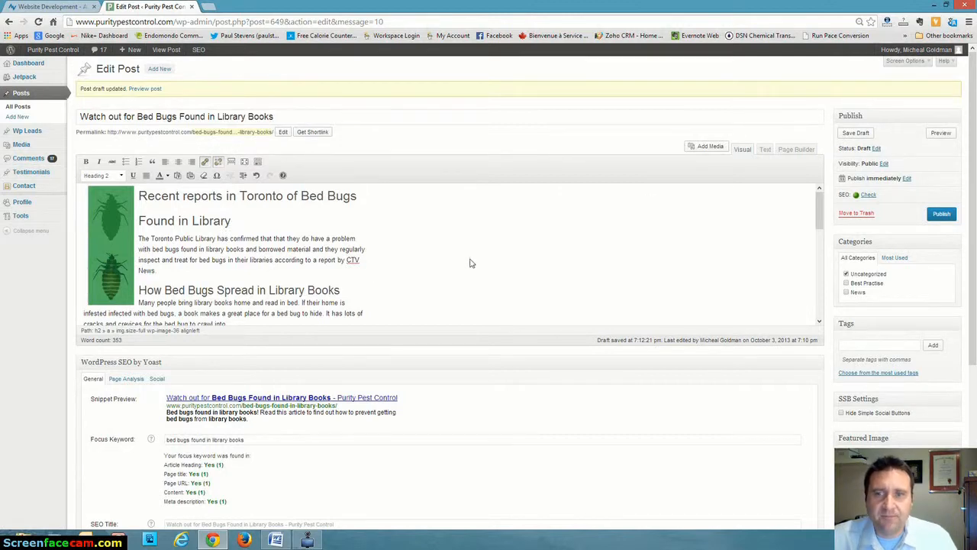
Review the Yoast page analysis of the post for remaining SEO issues.
scroll(359, 259, "down", 1)
scroll(319, 243, "down", 2)
scroll(404, 404, "down", 3)
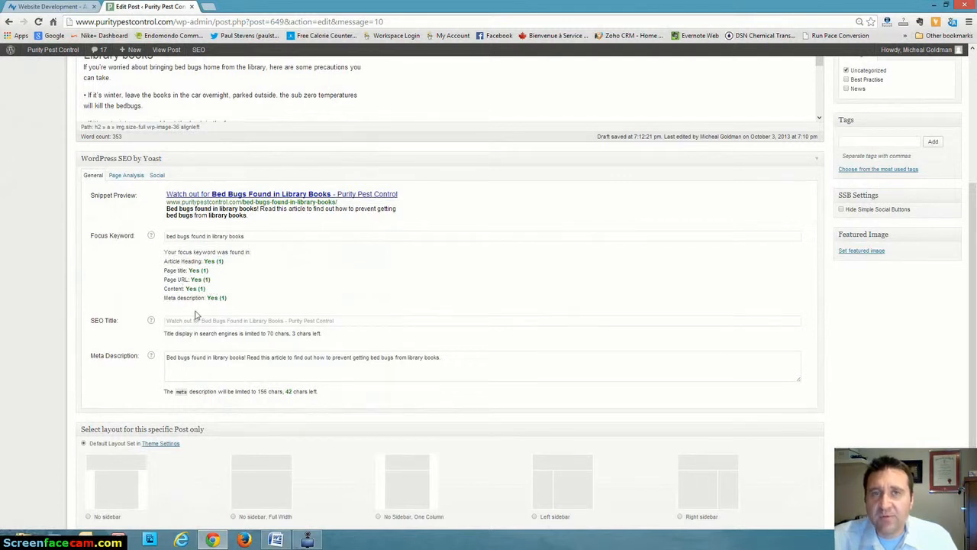
left_click(120, 178)
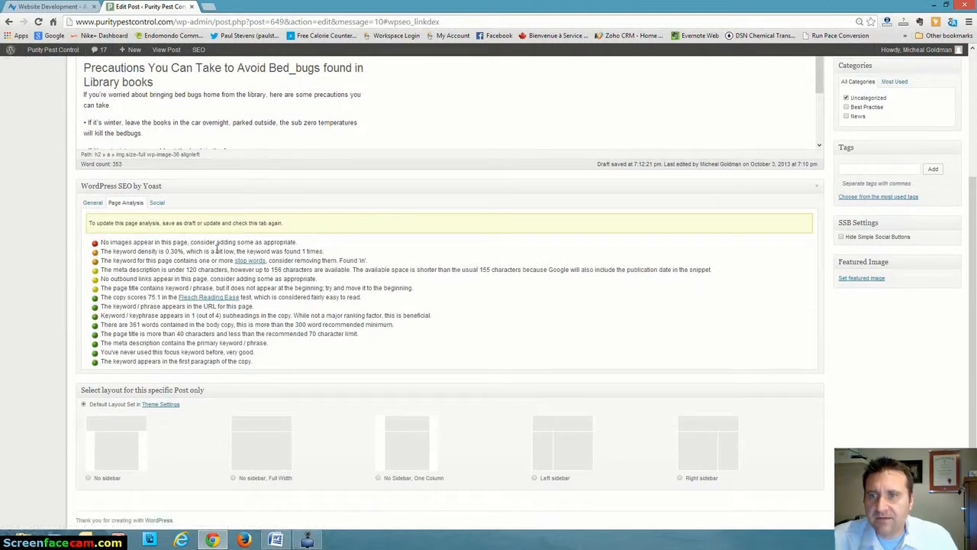
Save the post draft with the adjusted image and recheck its Yoast page analysis.
scroll(216, 249, "up", 10)
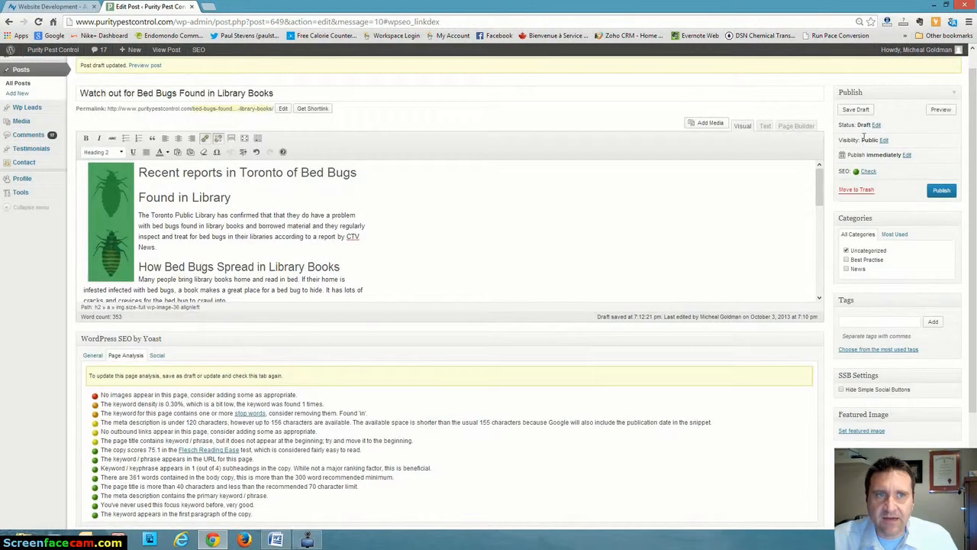
left_click(855, 110)
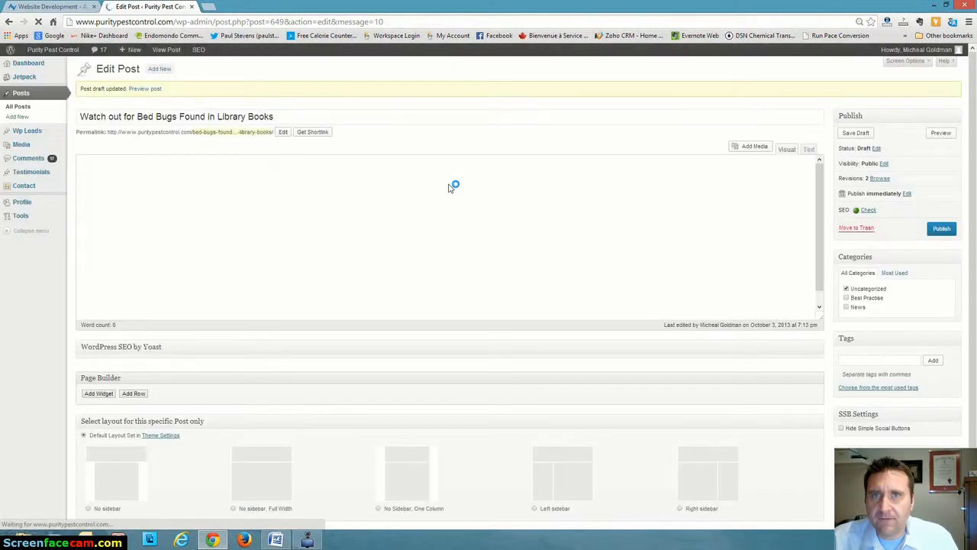
scroll(450, 187, "down", 1)
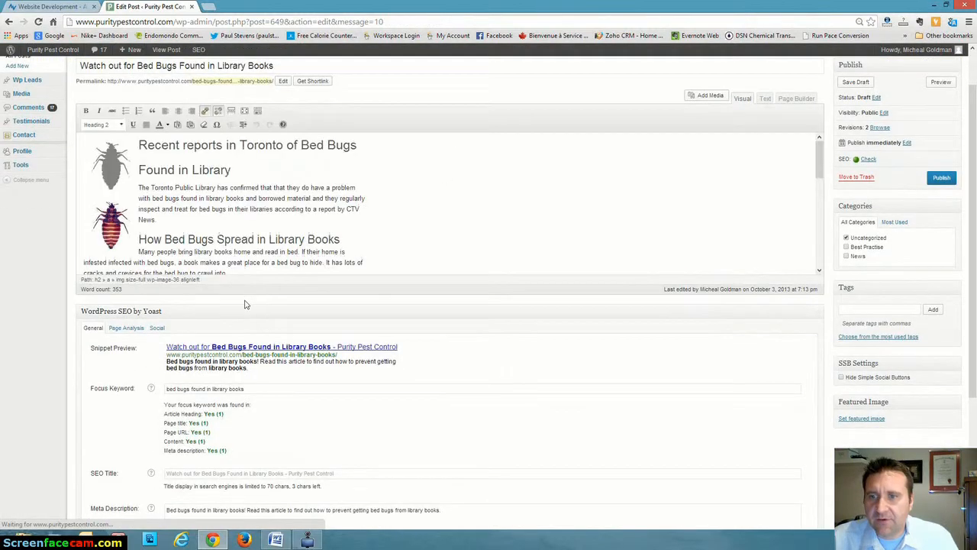
scroll(245, 305, "down", 1)
left_click(122, 277)
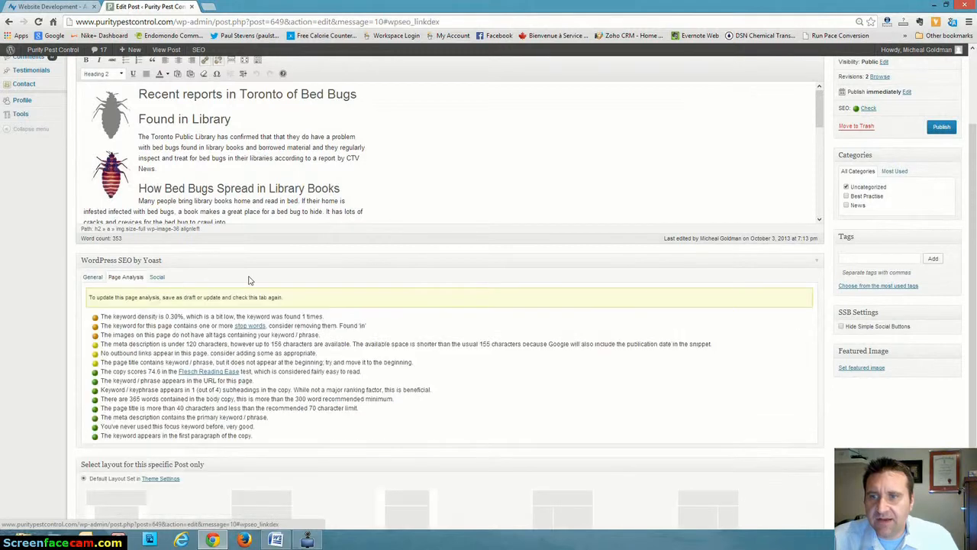
scroll(247, 281, "down", 1)
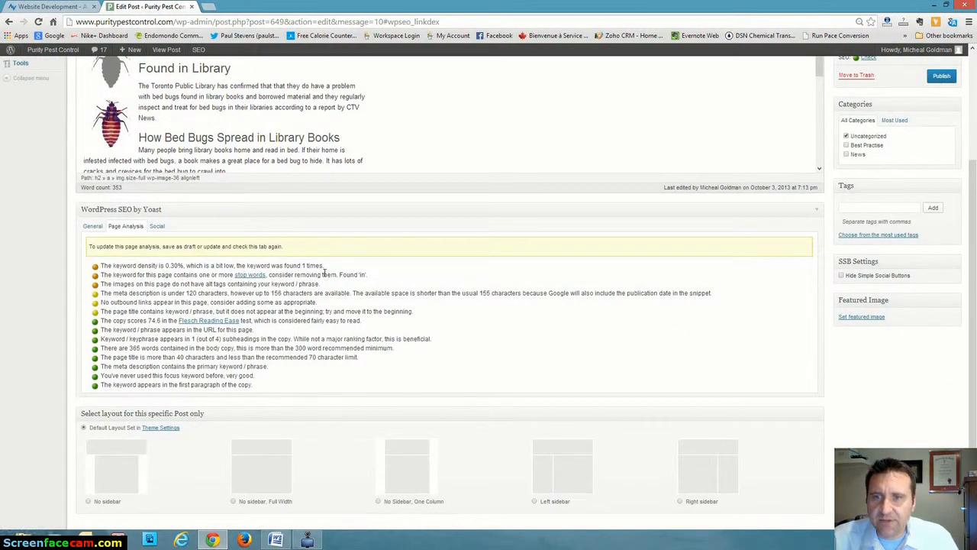
Add "of bed bugs found in library" after "22 cases in 2012" in the paragraph under "How Serious is the Bed Bug Infestation?".
scroll(416, 164, "up", 1)
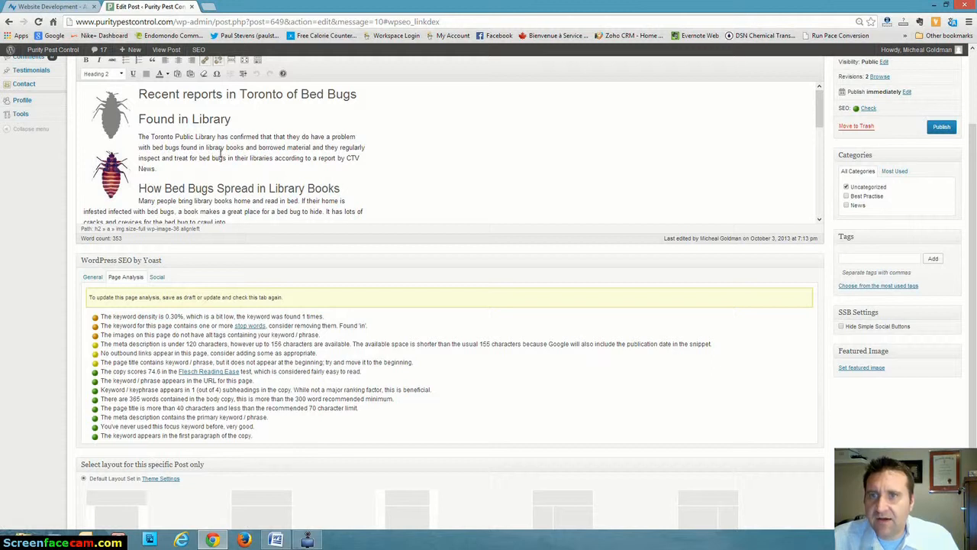
scroll(233, 184, "down", 1)
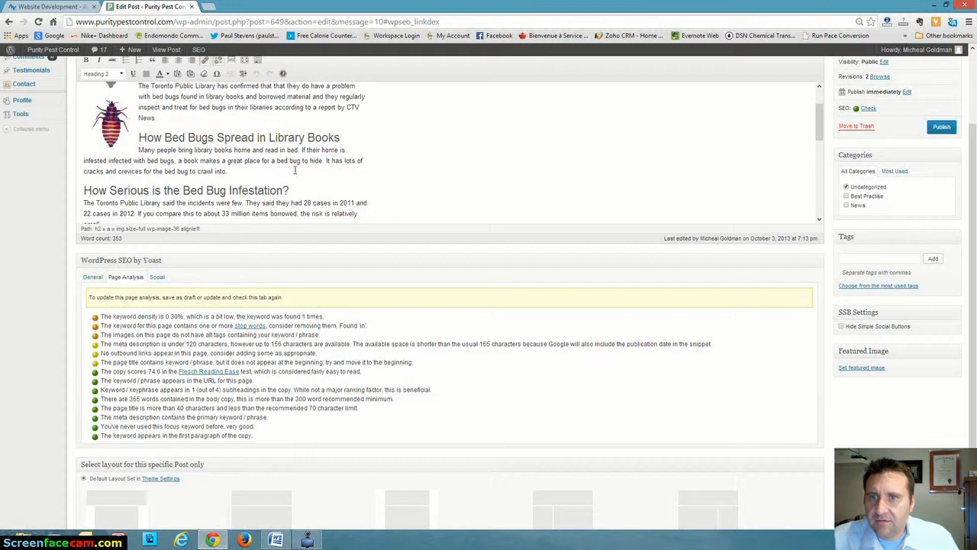
scroll(299, 168, "down", 1)
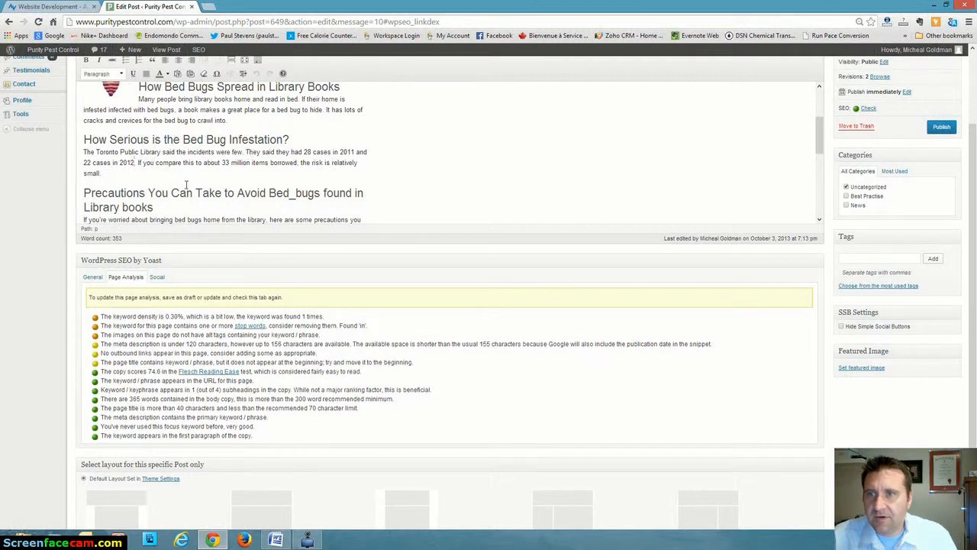
type("of bed bugs.")
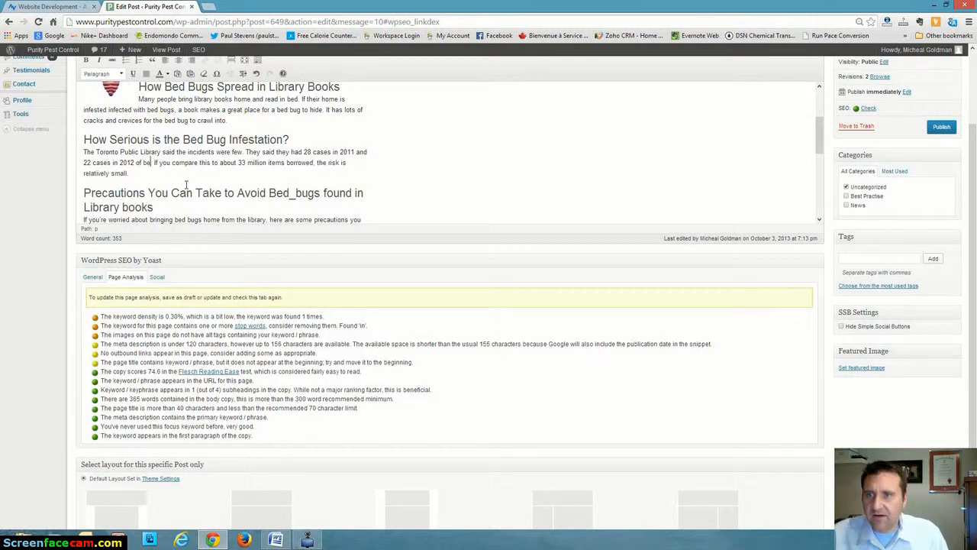
key("BackSpace")
type("found in lib")
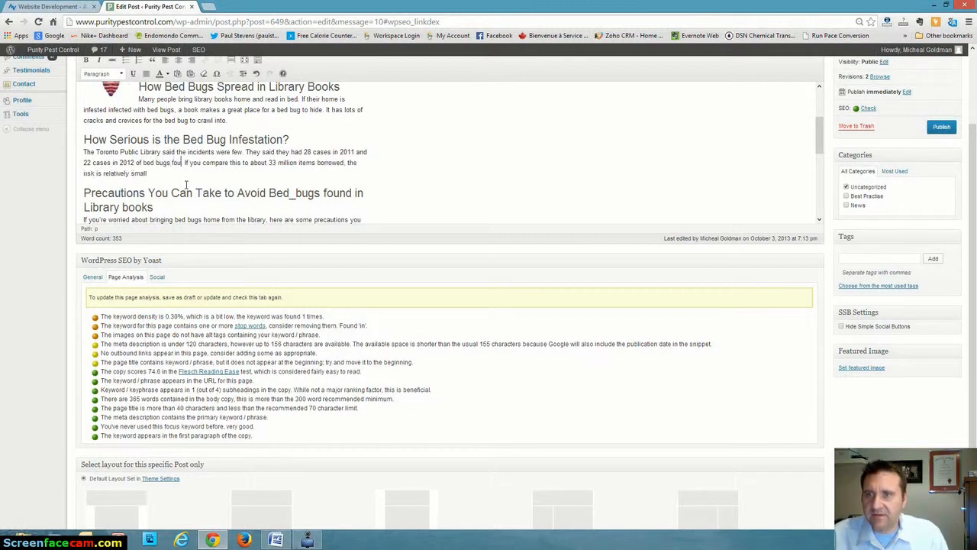
type("rary.")
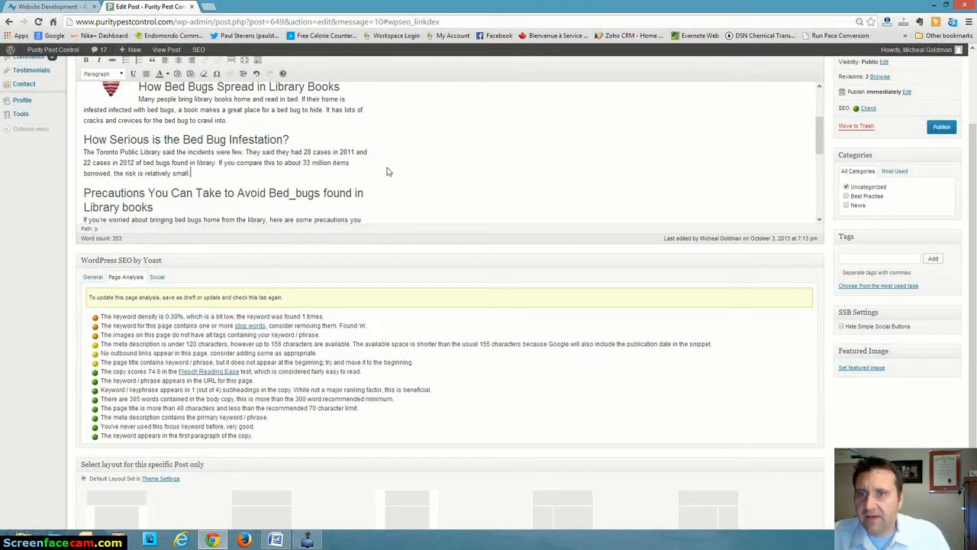
Replace the underscore in "Bed_bugs" with a space in the "Precautions You Can Take" heading.
scroll(386, 170, "down", 1)
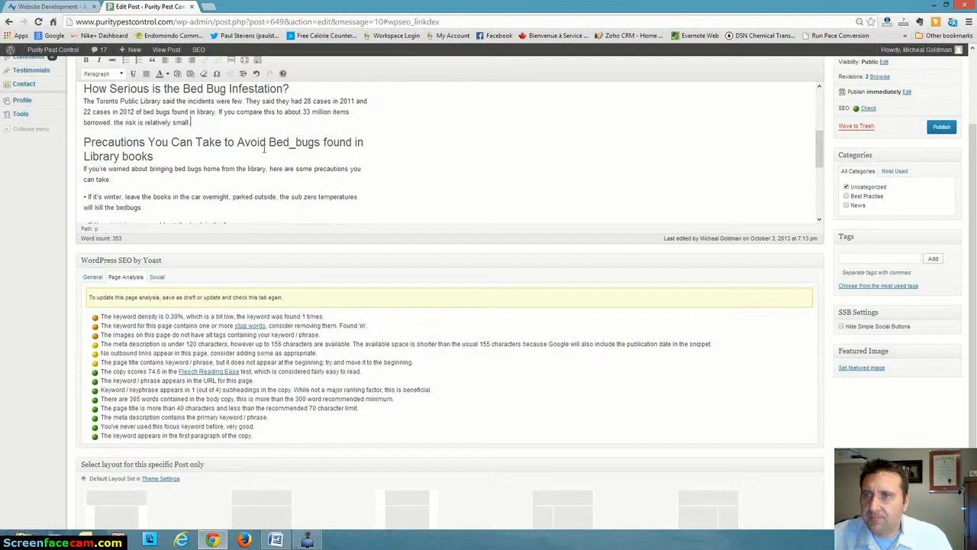
left_click(290, 143)
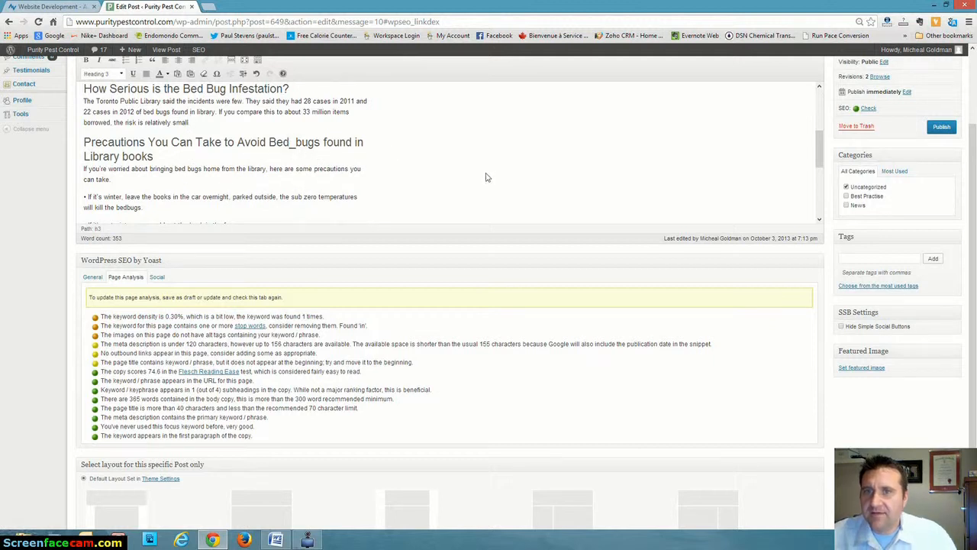
key("BackSpace")
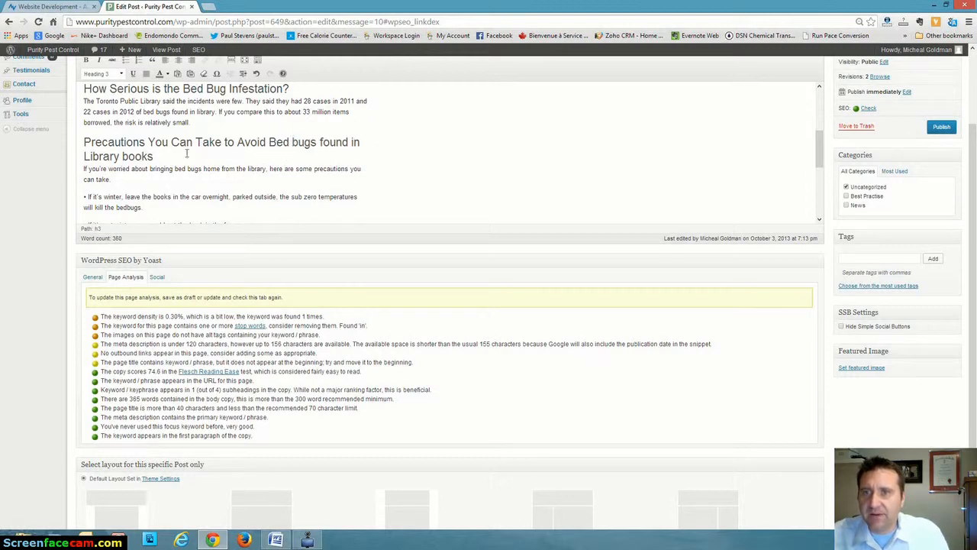
Save the post draft with the edited text and recheck its Yoast page analysis and overall SEO rating.
scroll(942, 148, "up", 2)
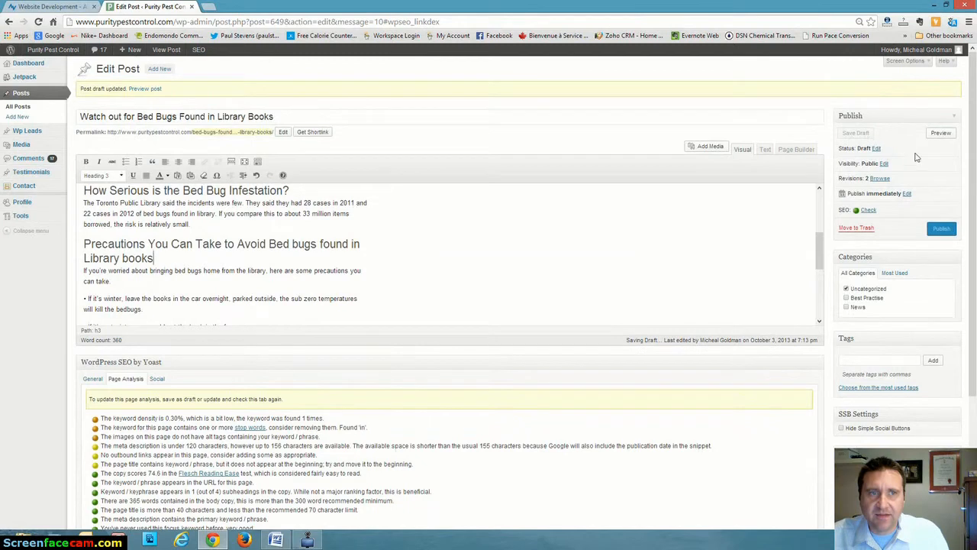
scroll(620, 272, "down", 1)
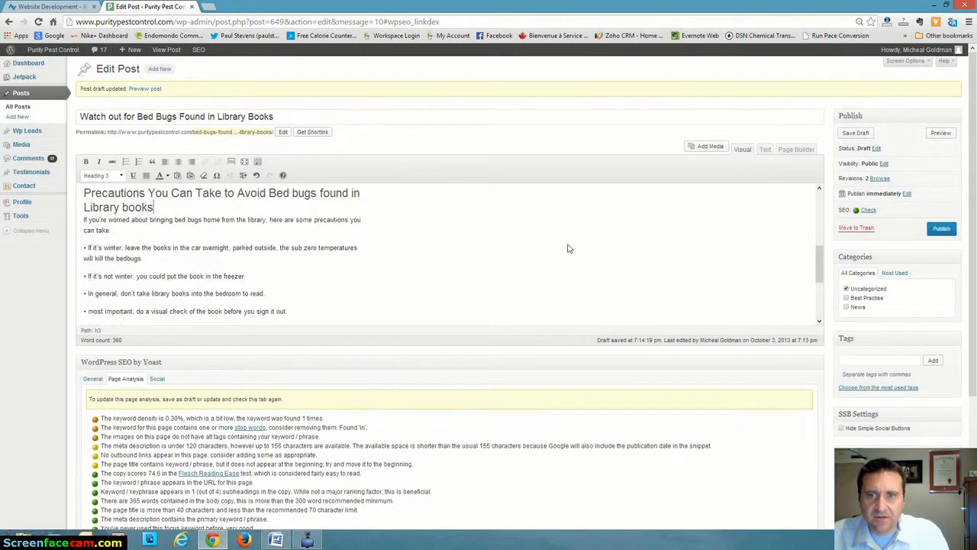
left_click(854, 135)
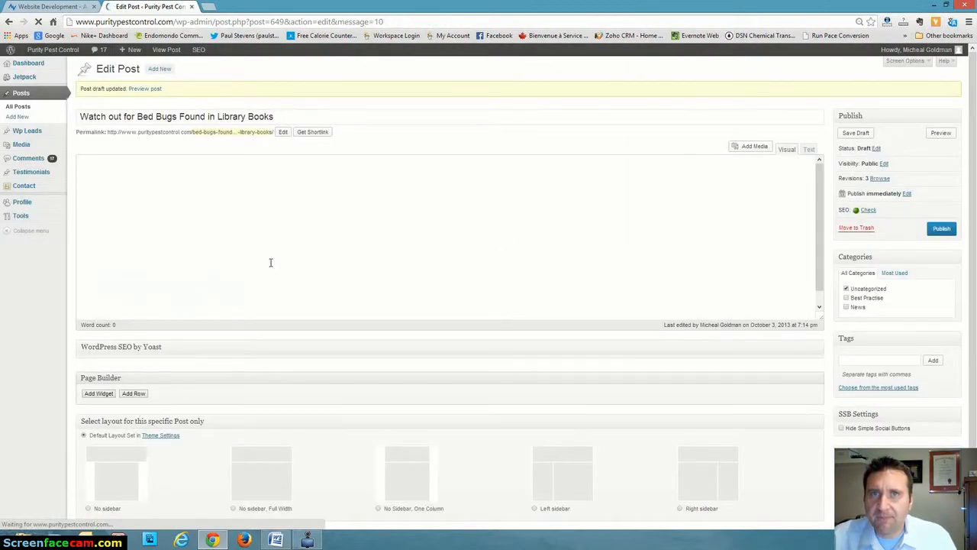
scroll(276, 264, "down", 1)
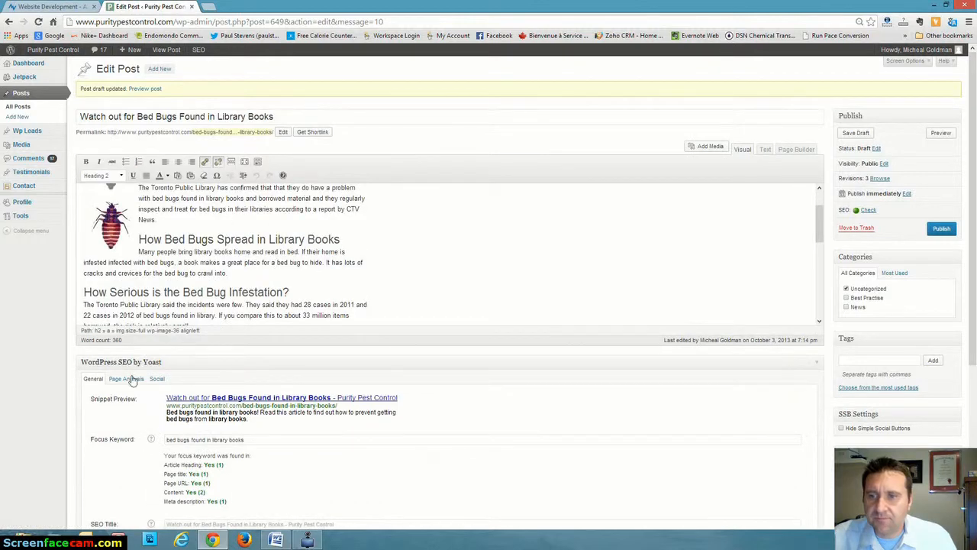
left_click(129, 379)
scroll(298, 310, "down", 2)
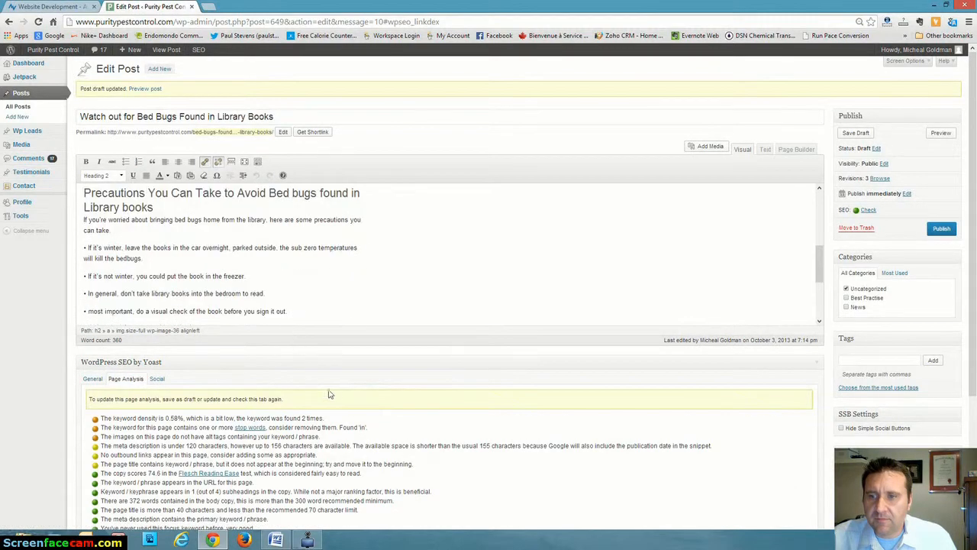
scroll(311, 382, "down", 1)
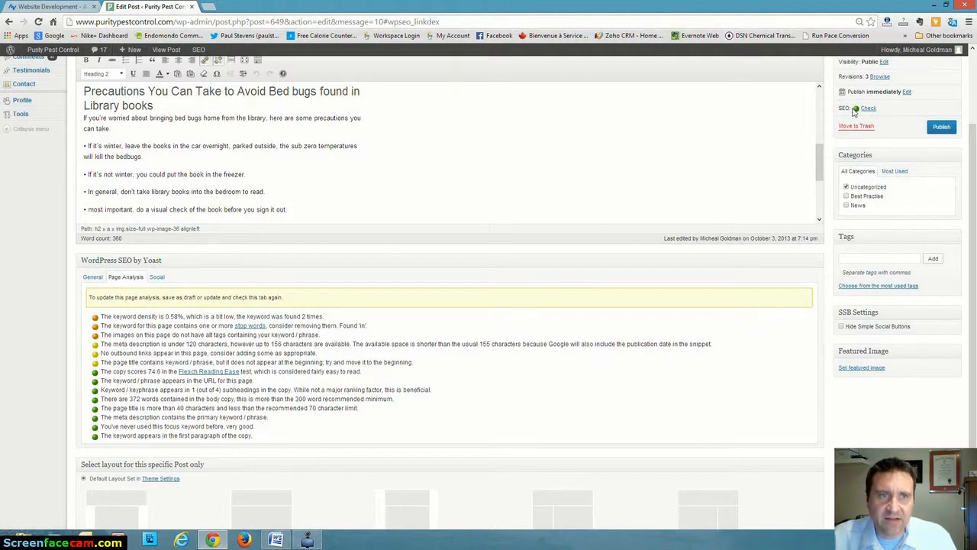
mouse_move(858, 113)
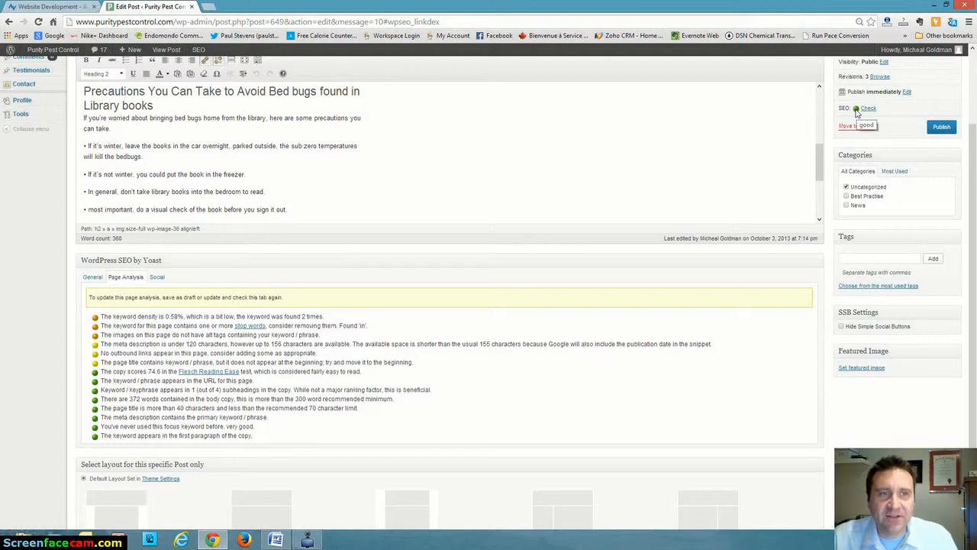
left_click(386, 188)
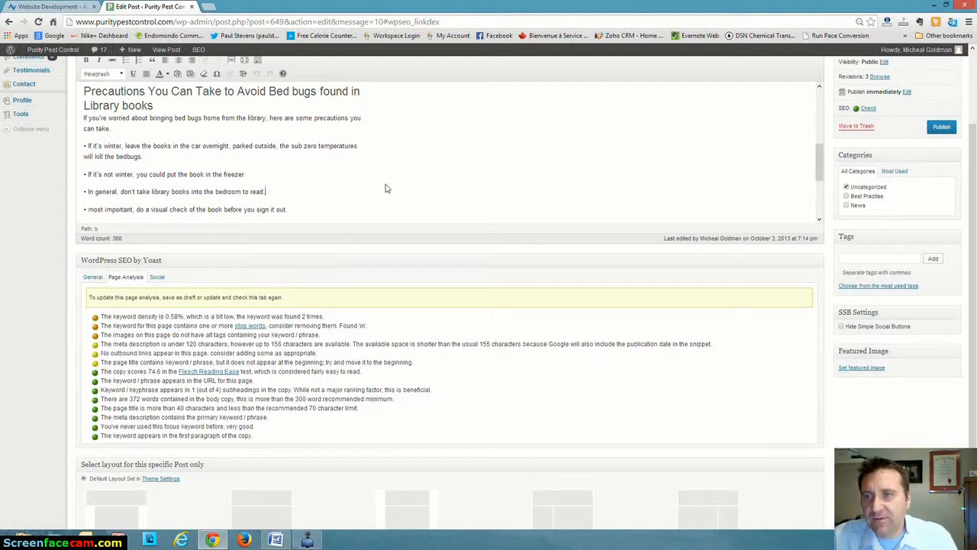
Publish the bed bugs post and review its headings, image and text layout on the live page.
scroll(385, 189, "up", 7)
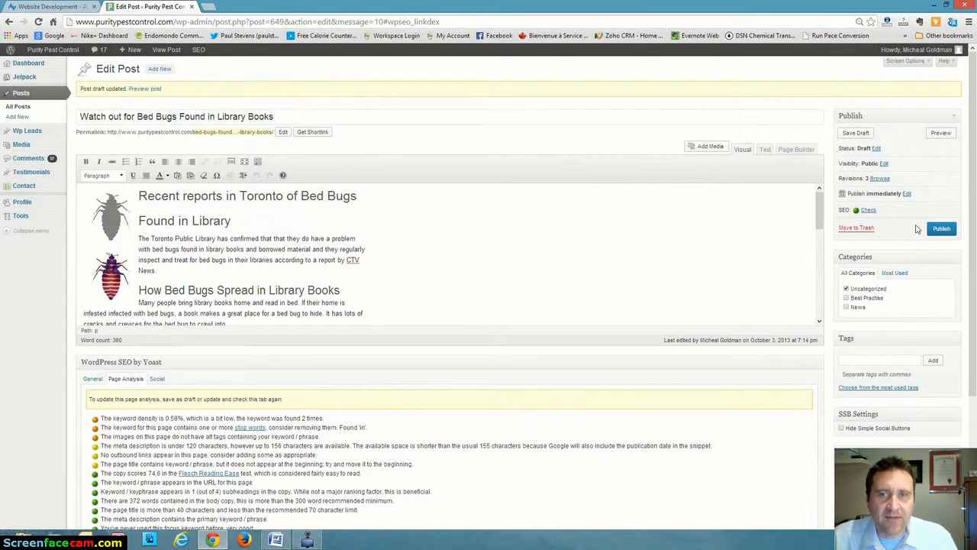
left_click(941, 230)
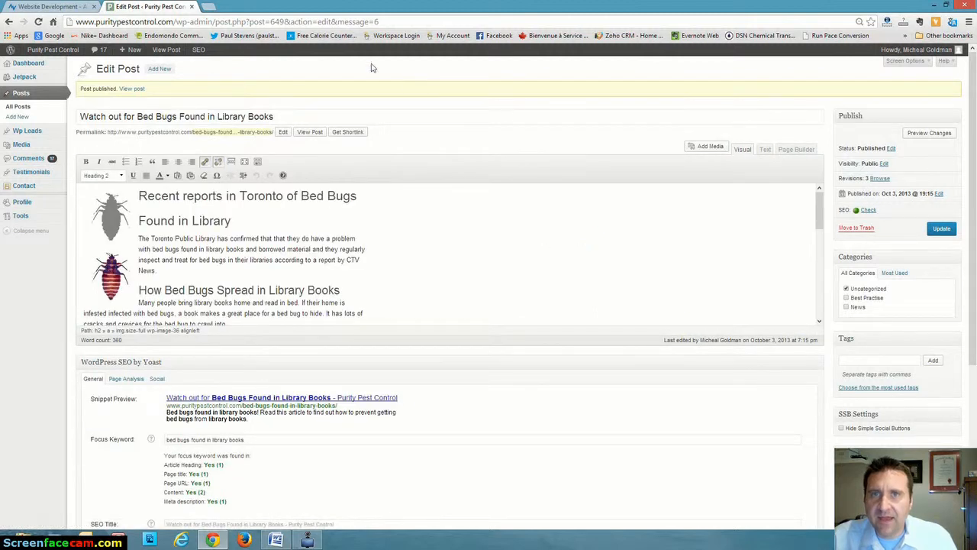
left_click(305, 135)
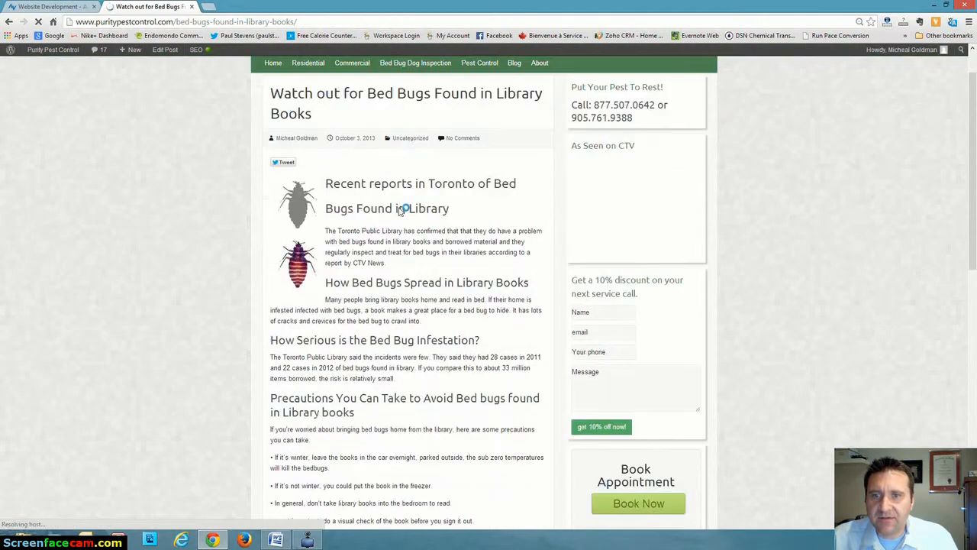
scroll(412, 243, "down", 1)
scroll(399, 264, "down", 1)
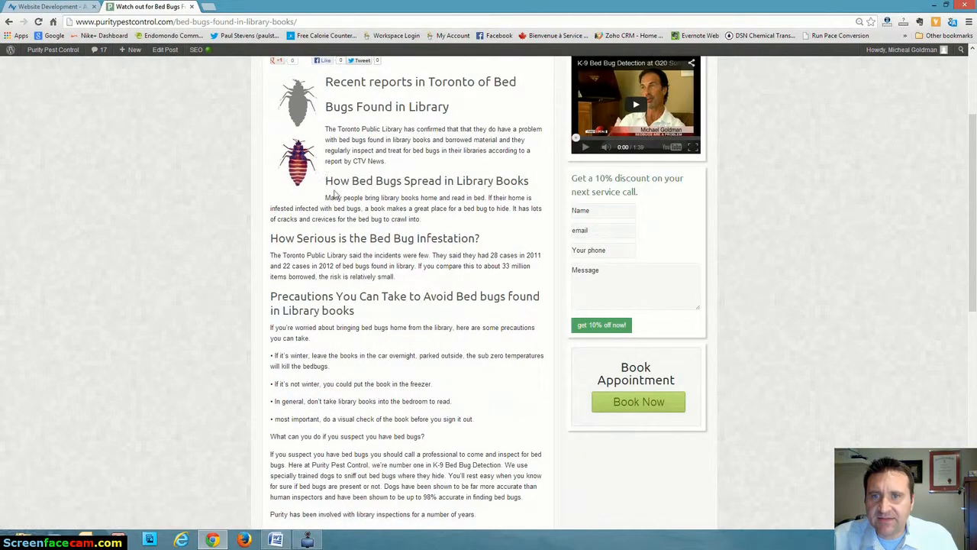
scroll(339, 217, "up", 2)
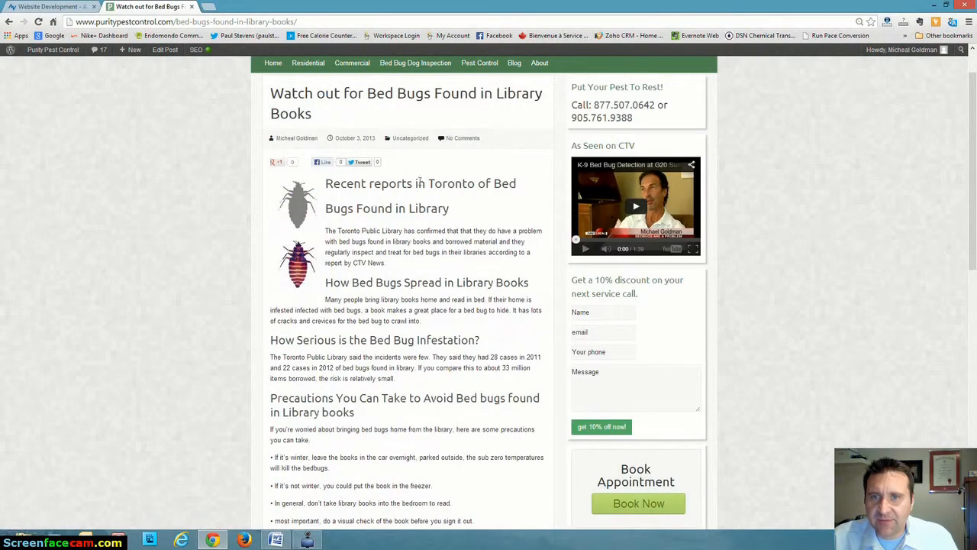
scroll(366, 200, "down", 3)
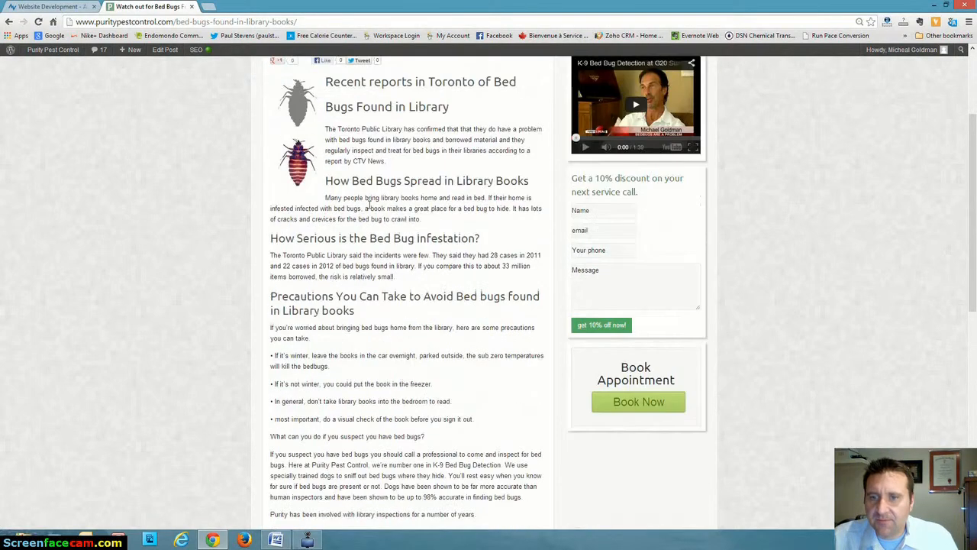
scroll(369, 205, "up", 2)
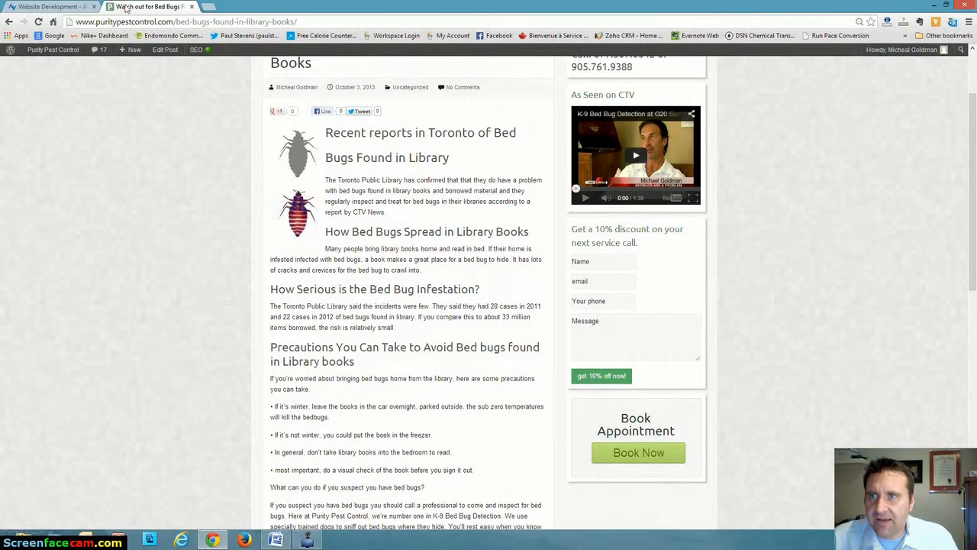
Return to the post editor and add blank lines after the opening paragraph, moving the "How Bed Bugs Spread in Library Books" heading below the image.
left_click(9, 23)
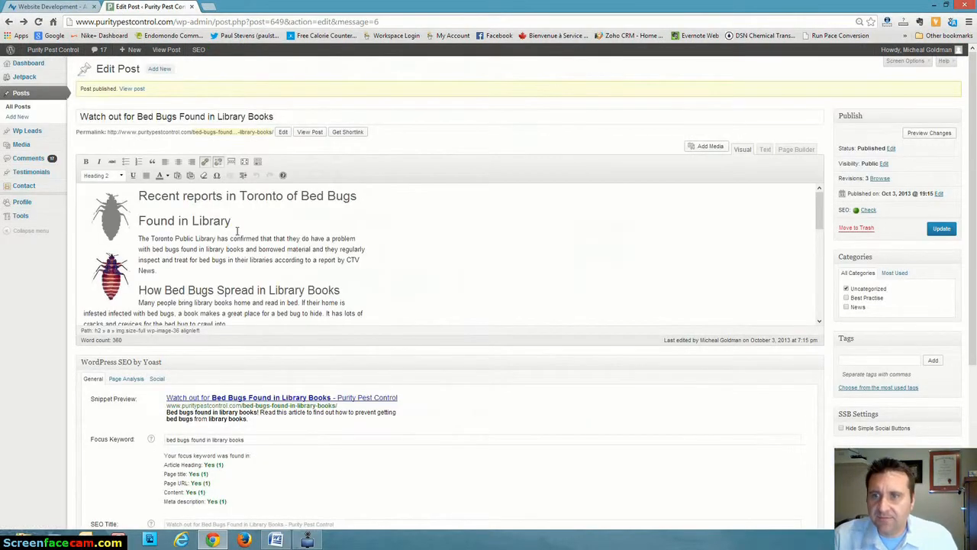
scroll(237, 230, "down", 1)
left_click(176, 221)
key("Return")
key("Return")
key("Return")
left_click(271, 243)
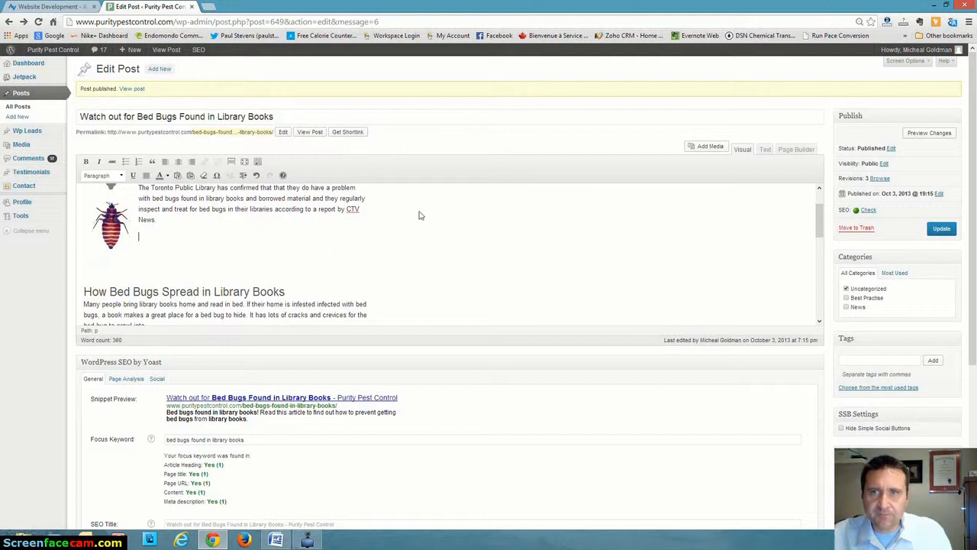
scroll(419, 214, "up", 1)
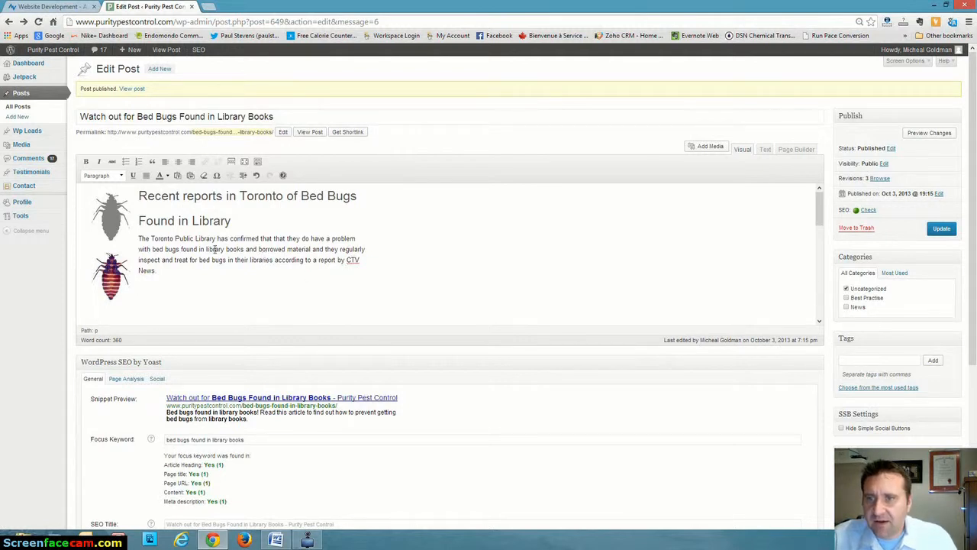
scroll(298, 262, "down", 1)
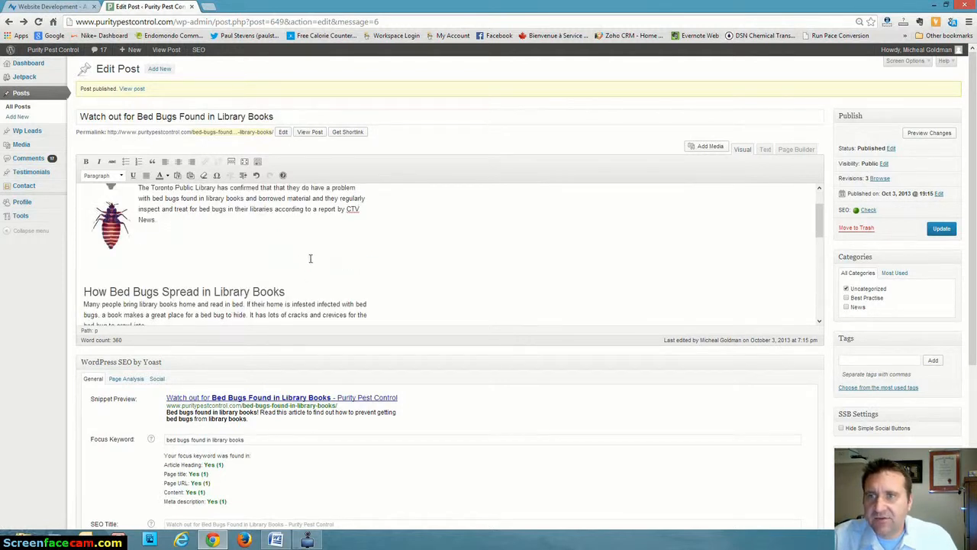
left_click(212, 7)
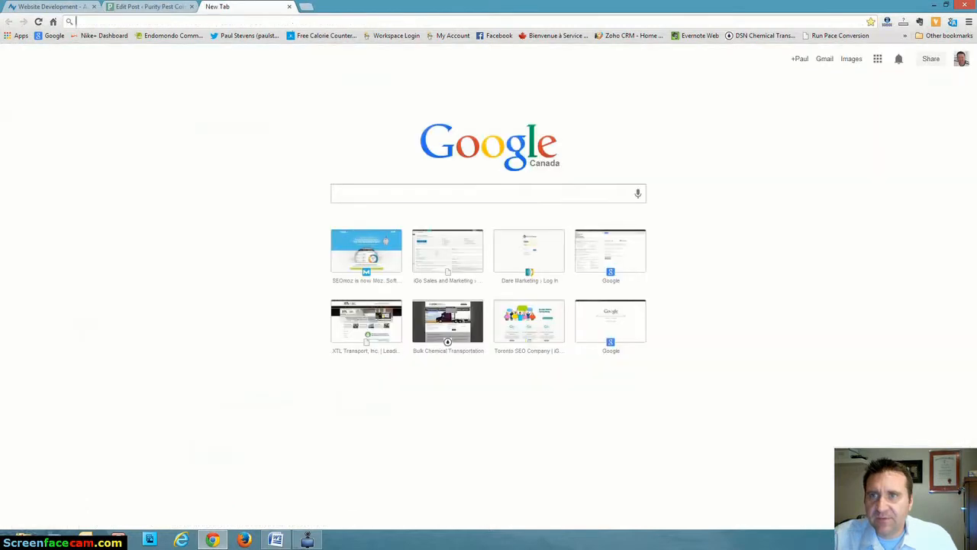
type("www.p")
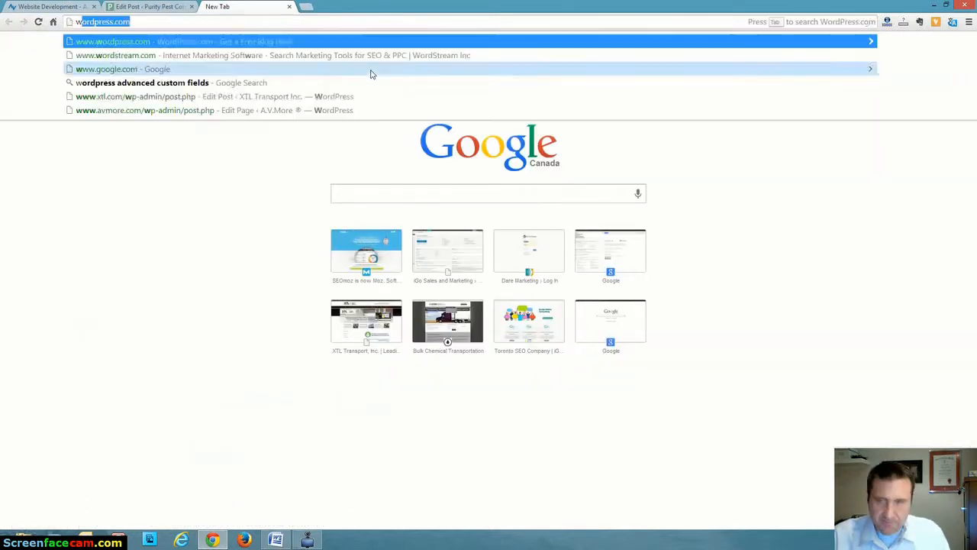
type("urit")
key("Return")
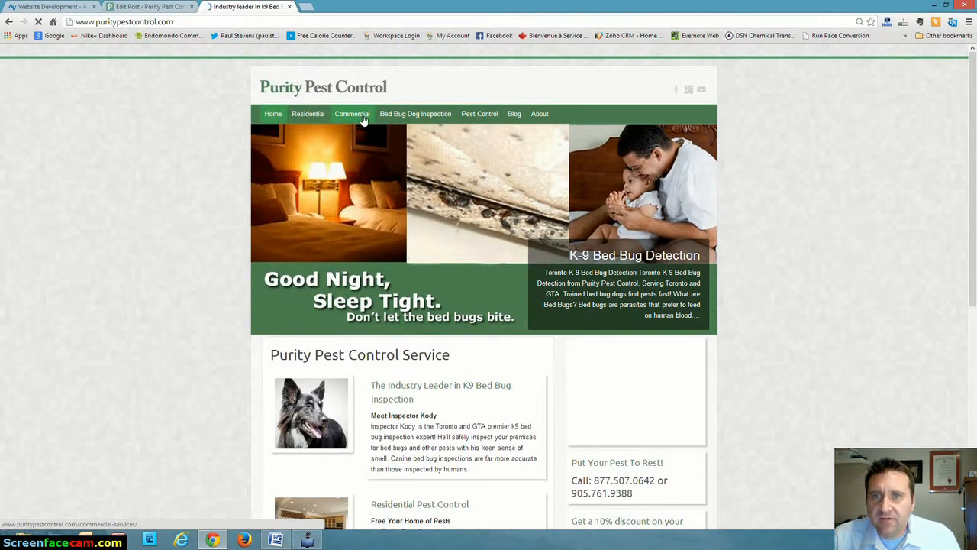
mouse_move(412, 114)
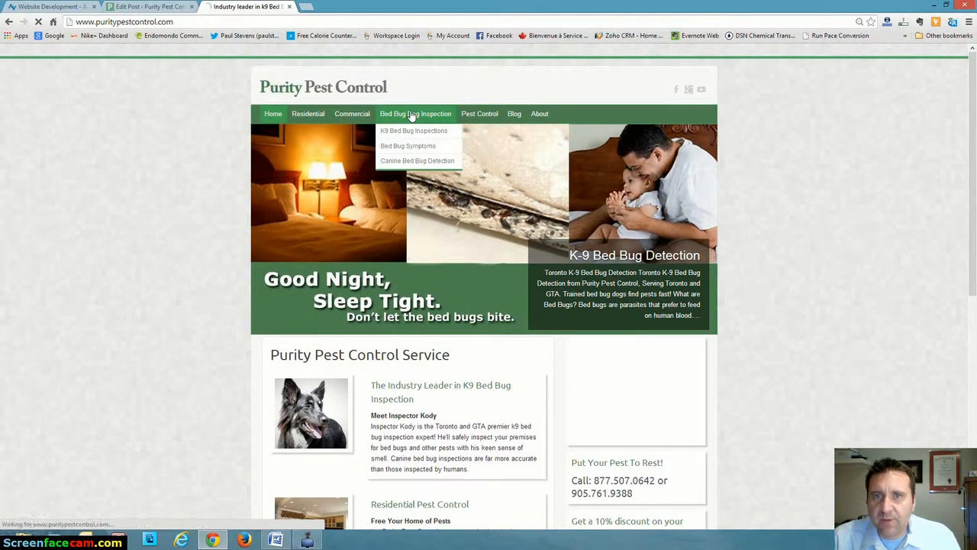
left_click(407, 131)
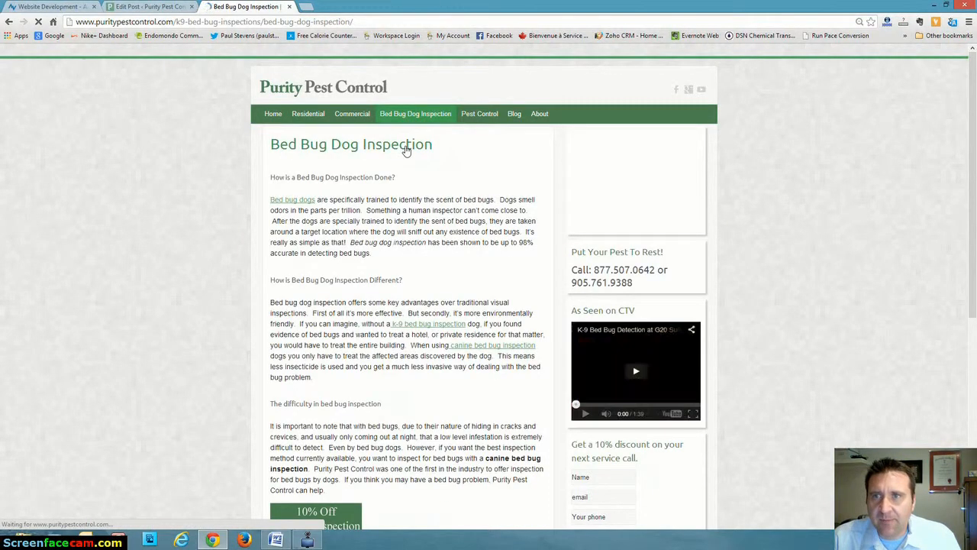
Stop the sidebar presenter video and copy the Bed Bug Dog Inspection page's web address.
left_click(371, 22)
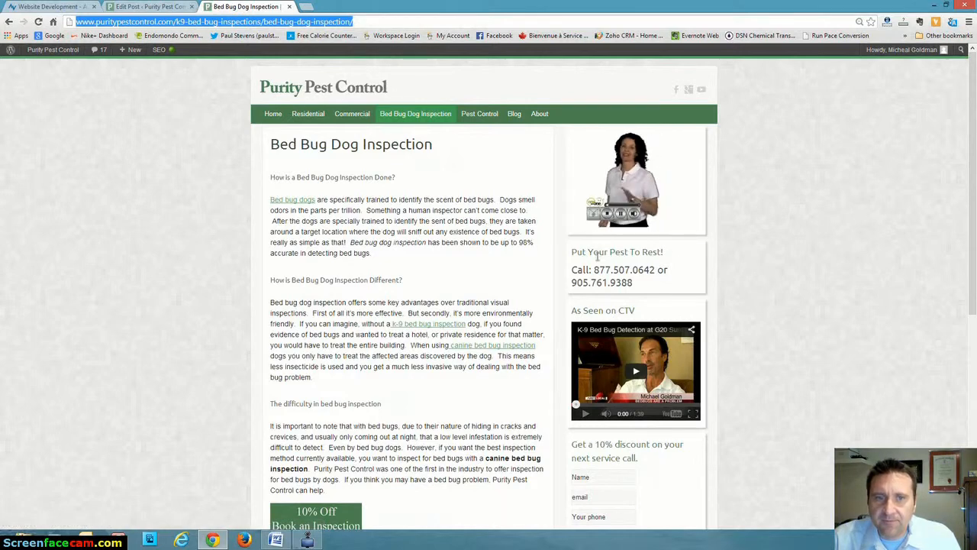
left_click(608, 214)
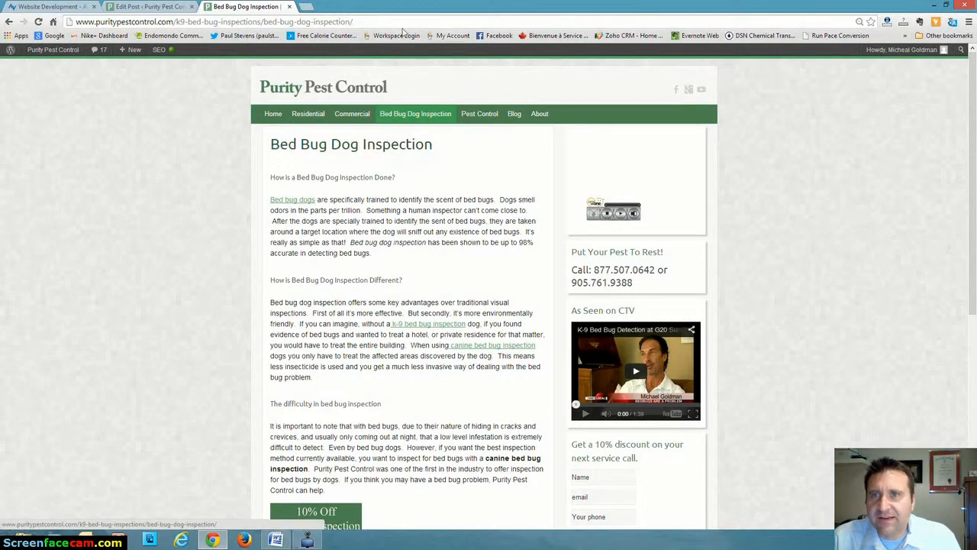
left_click(353, 23)
right_click(336, 24)
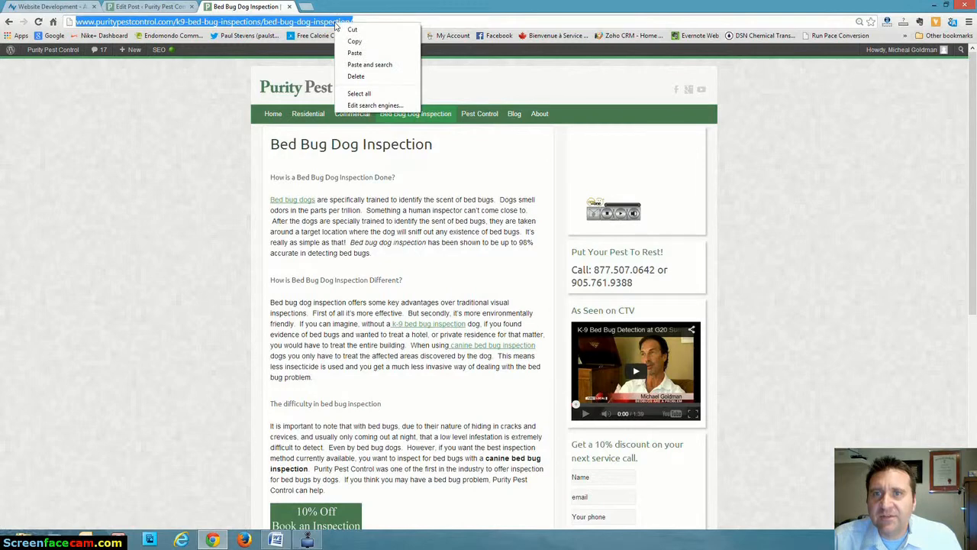
left_click(354, 41)
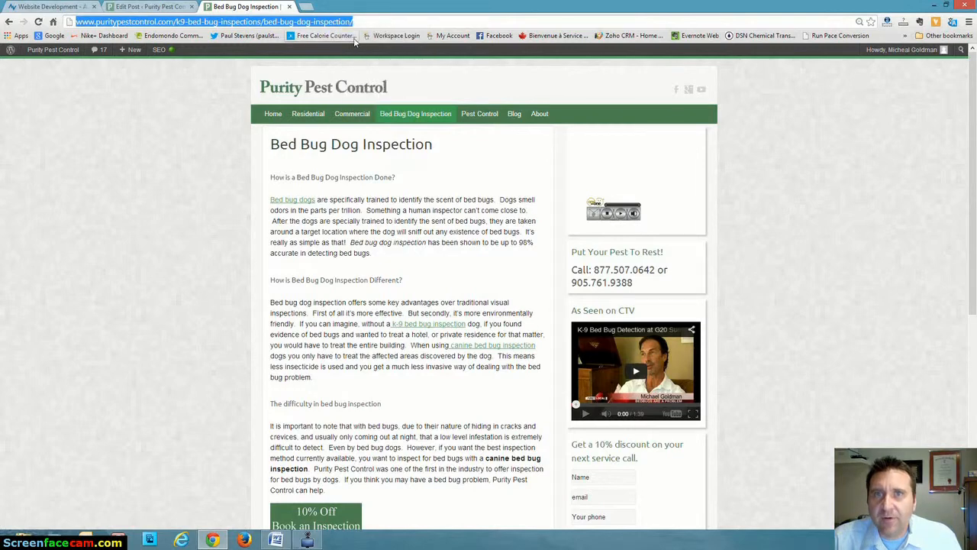
Link "bed bugs" in the post's opening paragraph to the copied Bed Bug Dog Inspection address, set to open in a new window/tab.
left_click(155, 7)
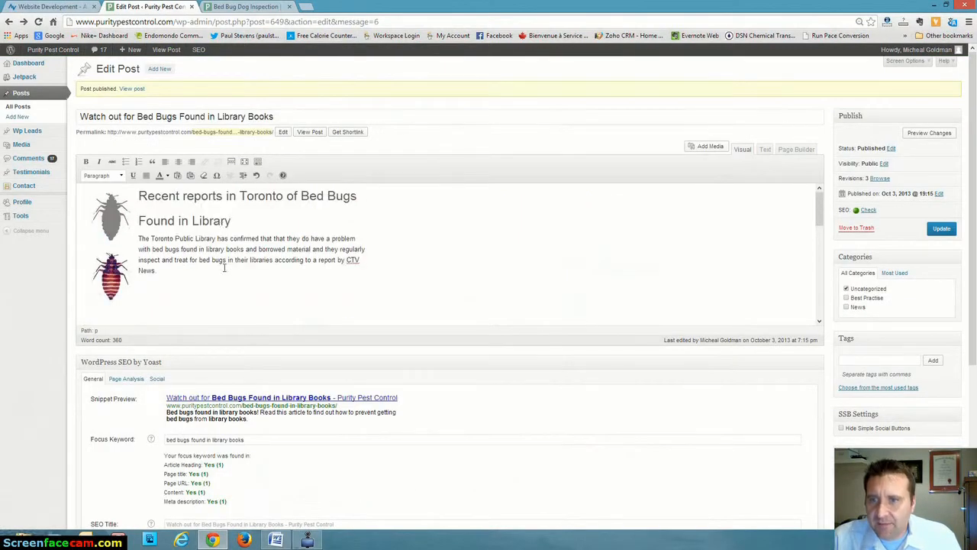
left_click_drag(199, 259, 228, 261)
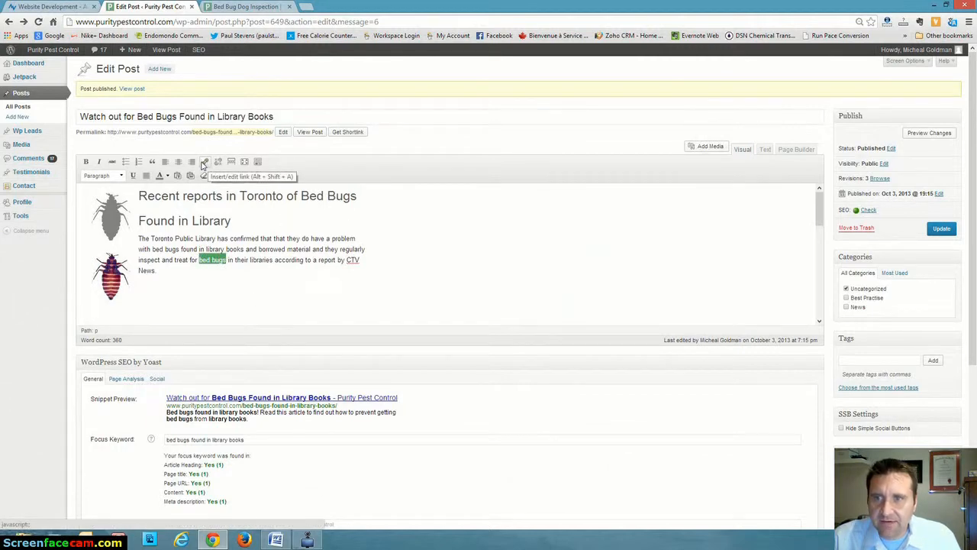
left_click(204, 164)
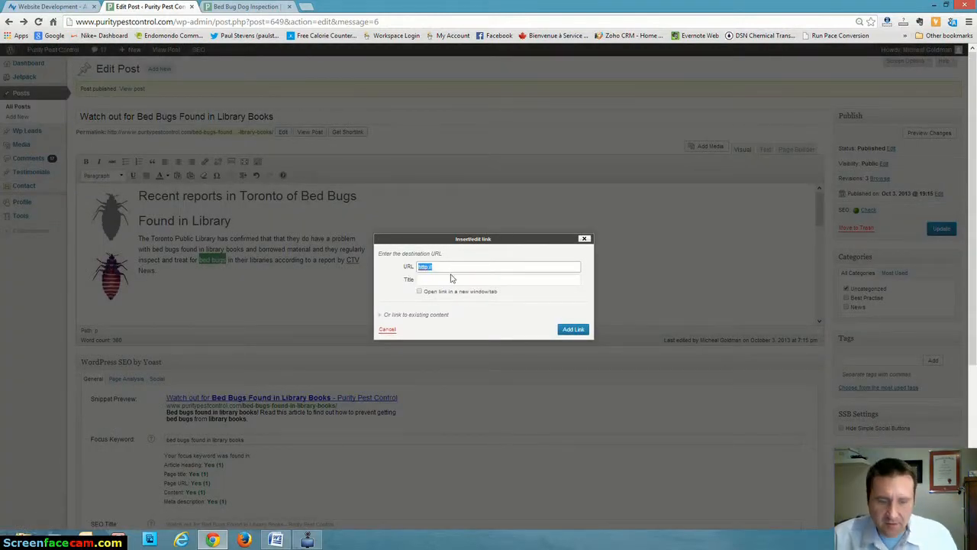
key("BackSpace")
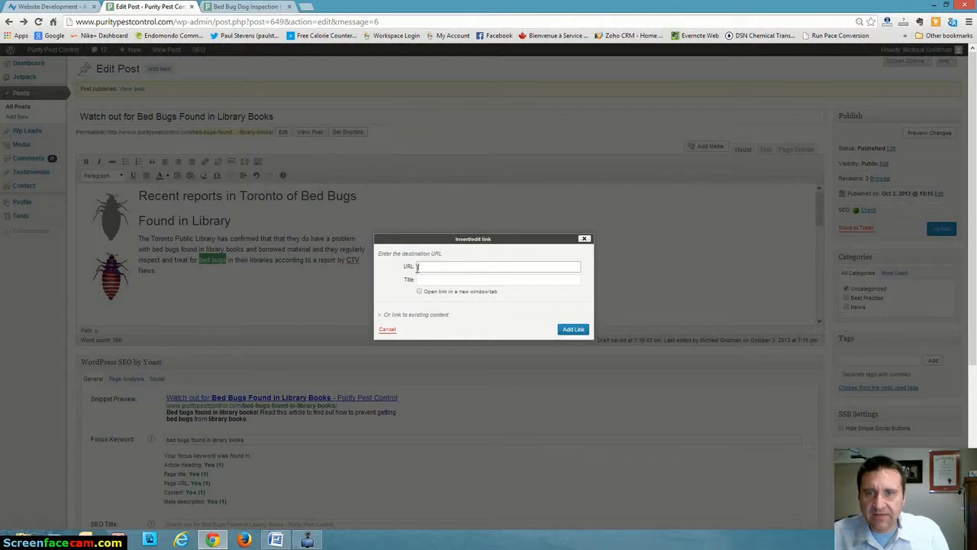
right_click(424, 268)
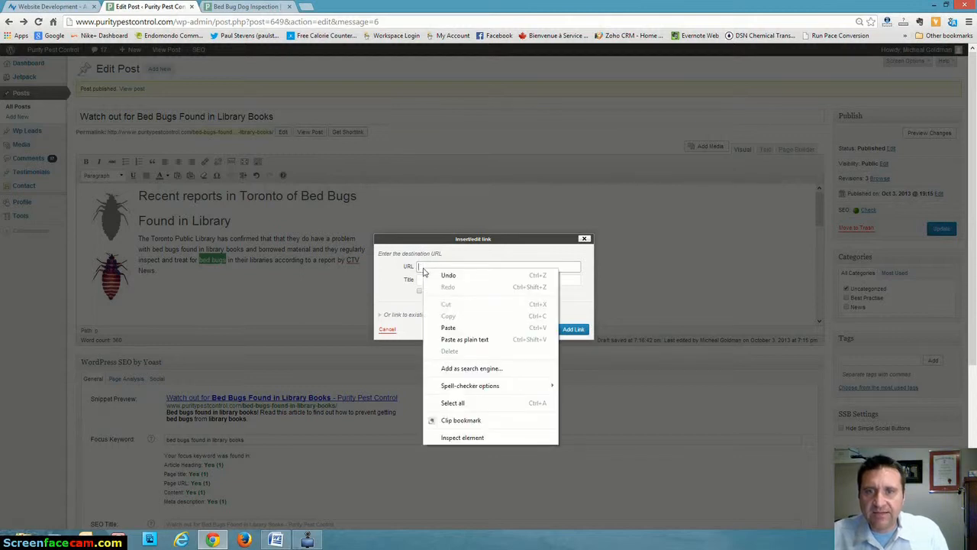
left_click(449, 326)
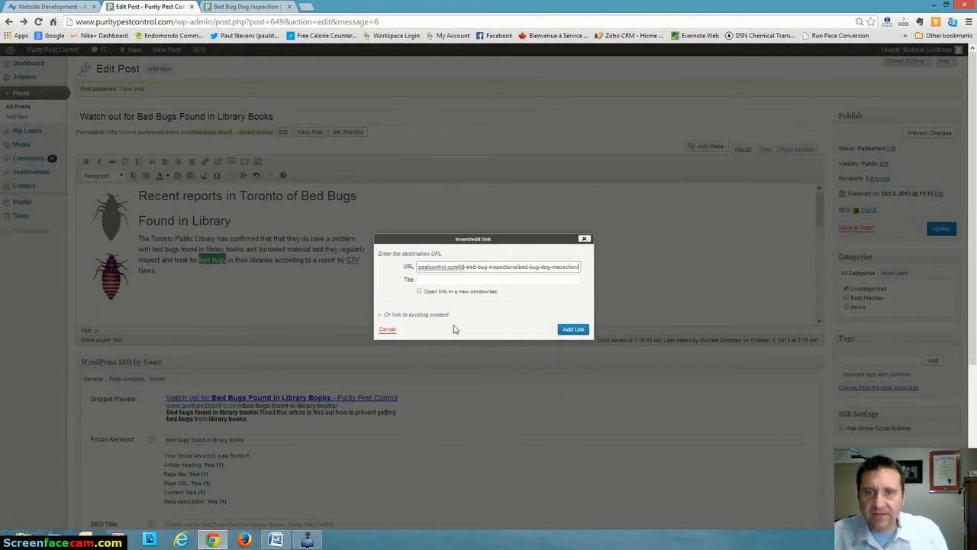
left_click(420, 291)
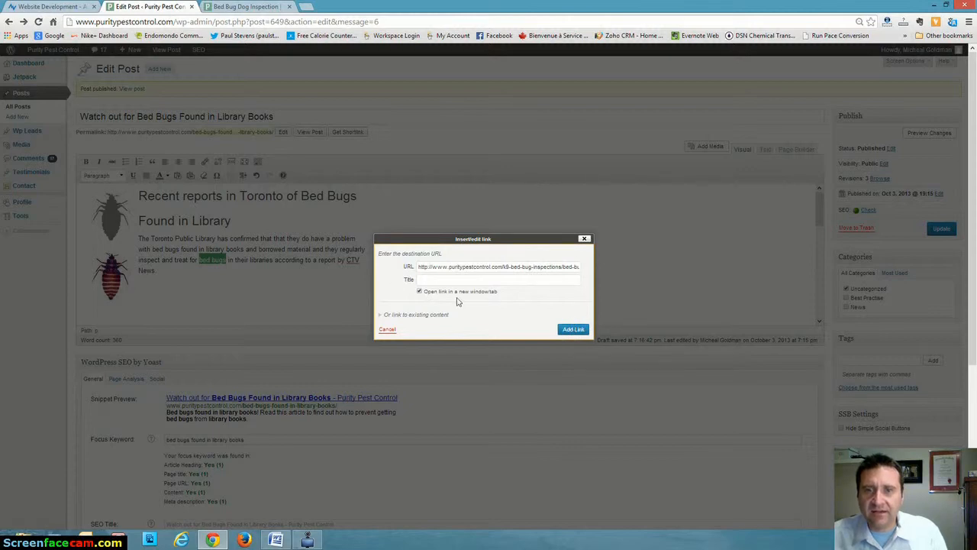
left_click(573, 330)
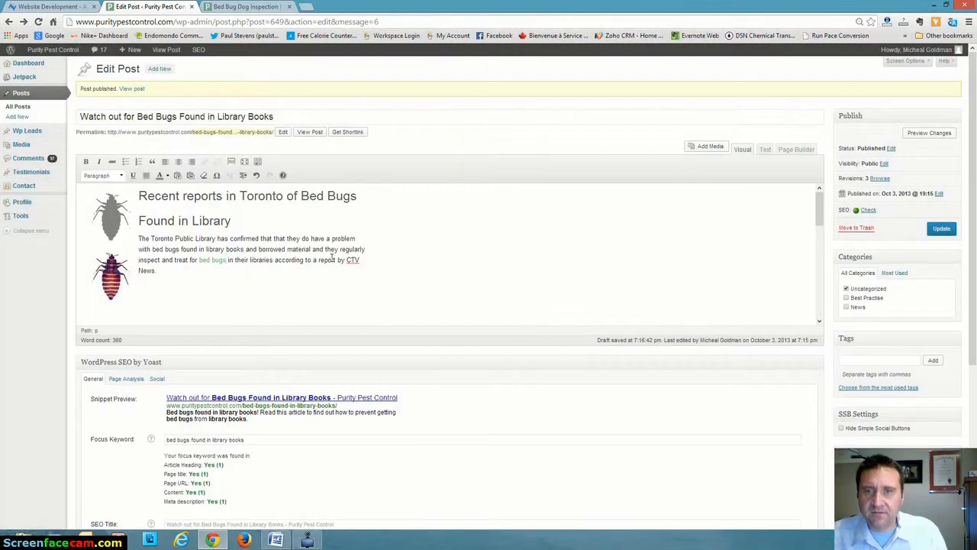
Link "K-9 Bed Bug Detection" in the paragraph about calling a professional to the copied Bed Bug Dog Inspection address.
scroll(309, 287, "down", 5)
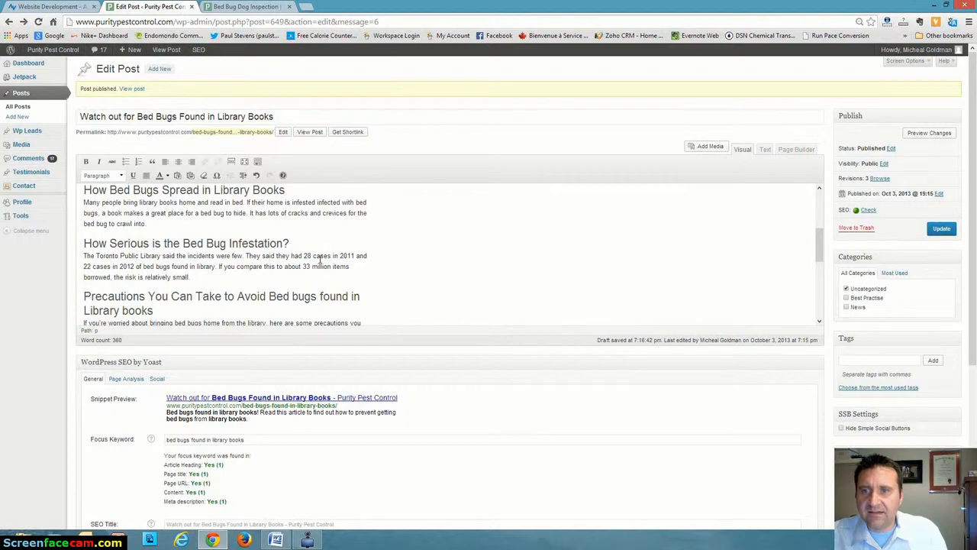
scroll(382, 269, "down", 6)
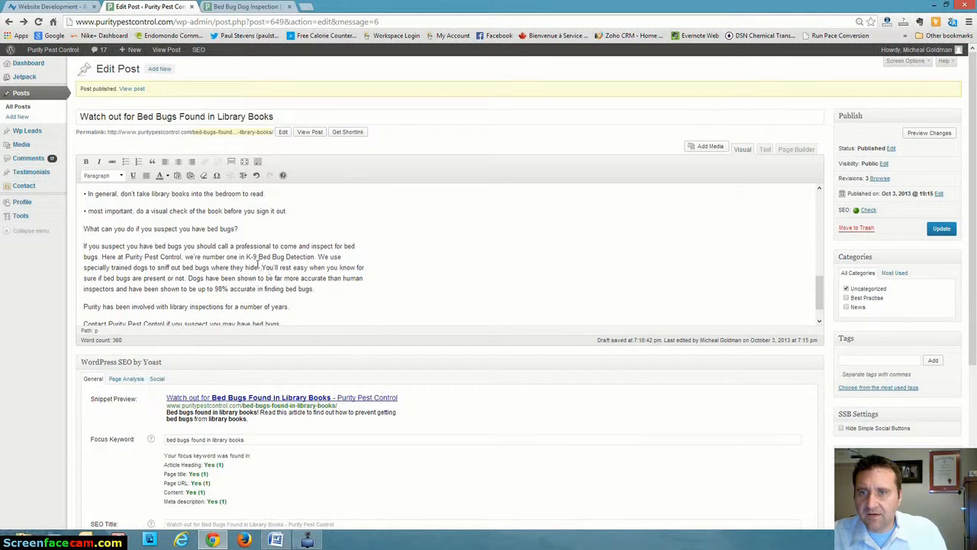
left_click_drag(246, 257, 317, 258)
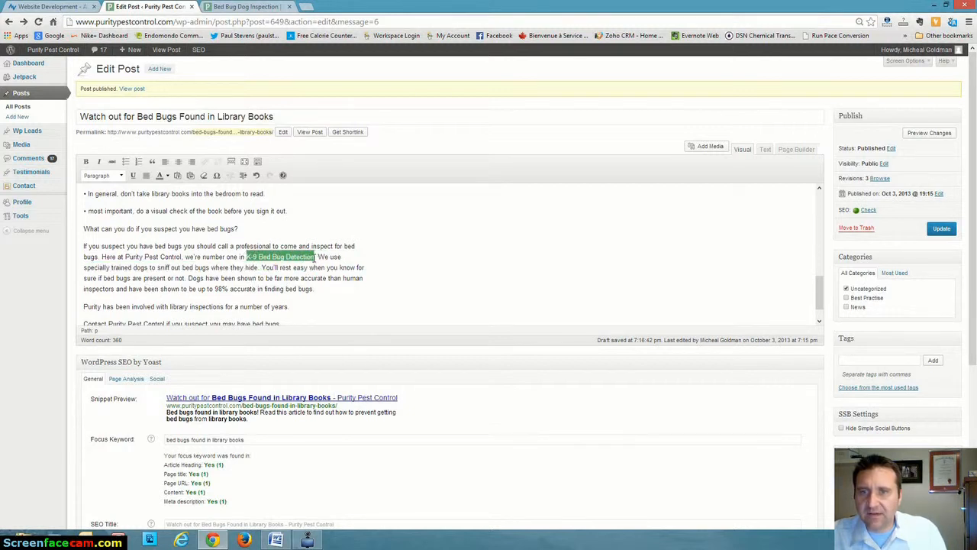
scroll(392, 262, "up", 1)
left_click(207, 162)
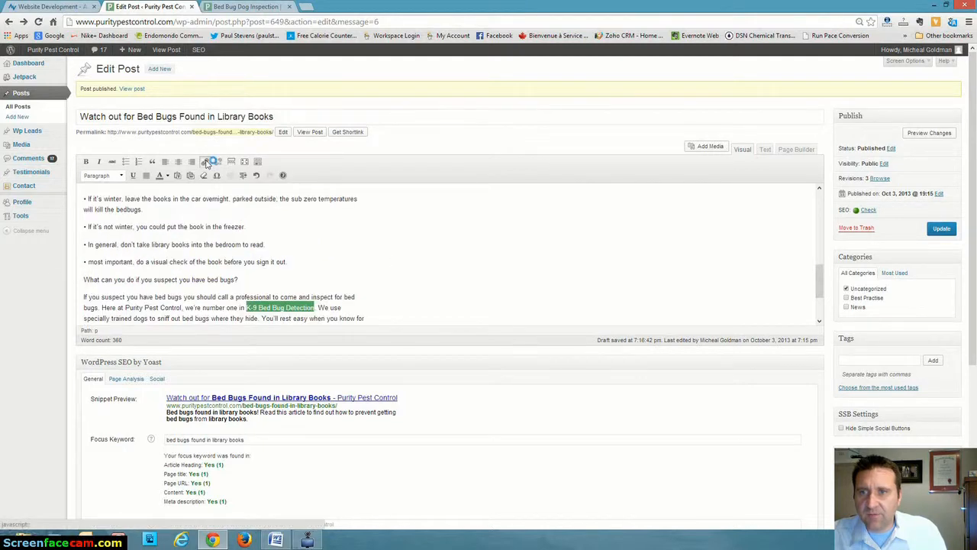
key("BackSpace")
right_click(446, 267)
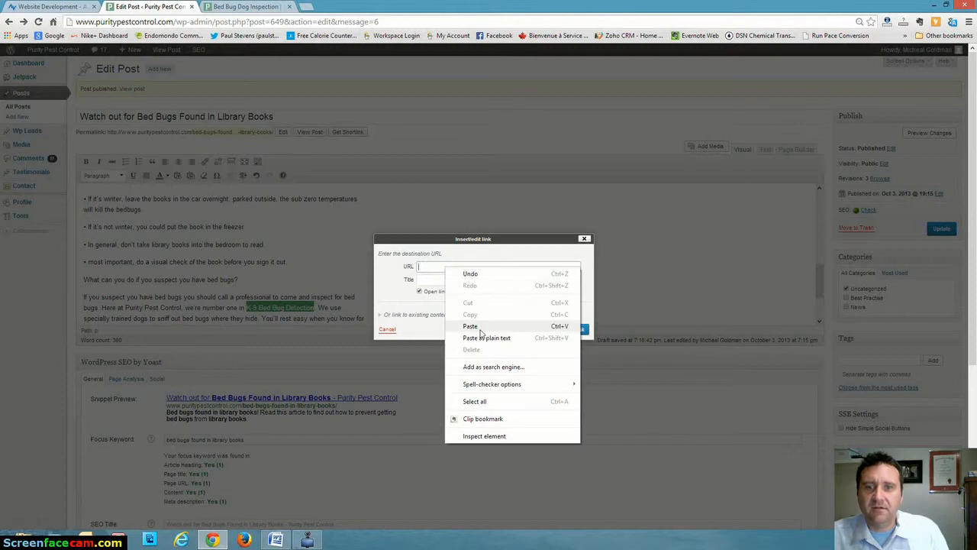
left_click(470, 326)
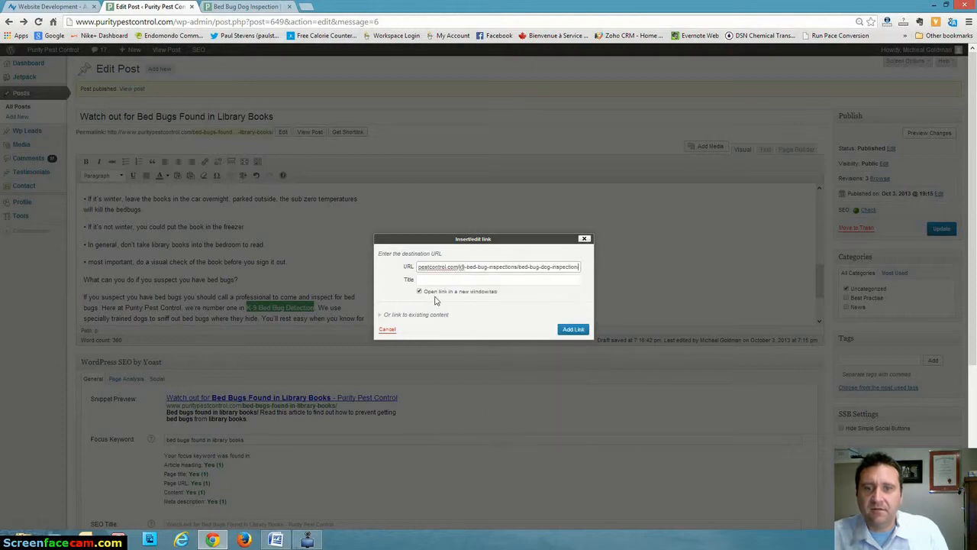
left_click(574, 330)
scroll(426, 278, "down", 1)
scroll(425, 279, "down", 1)
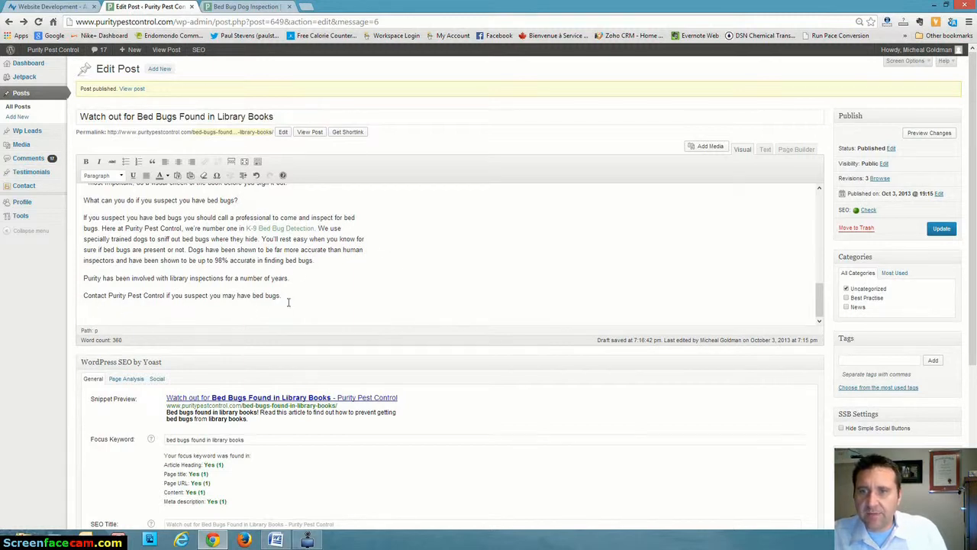
Go to the Purity Pest Control site's Contact page and copy its web address.
left_click(263, 13)
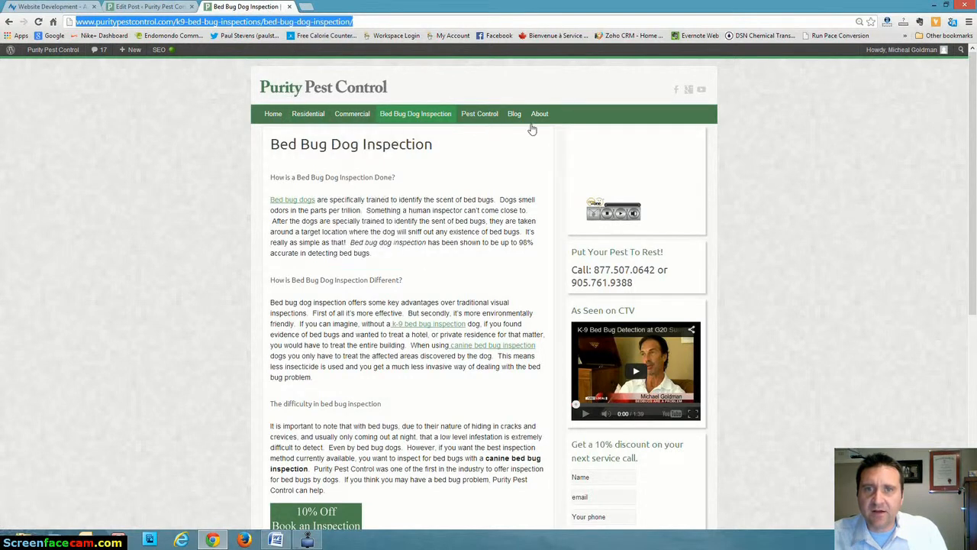
mouse_move(541, 119)
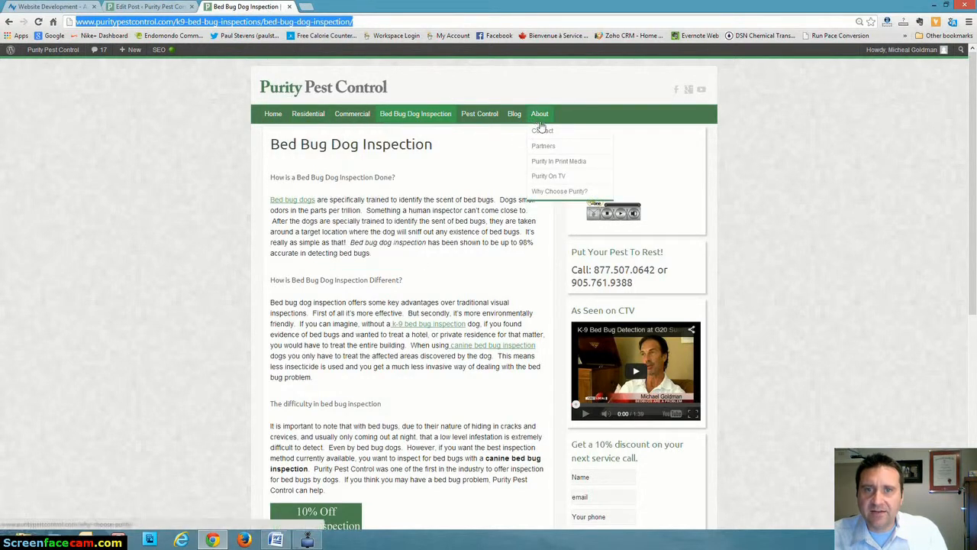
left_click(544, 145)
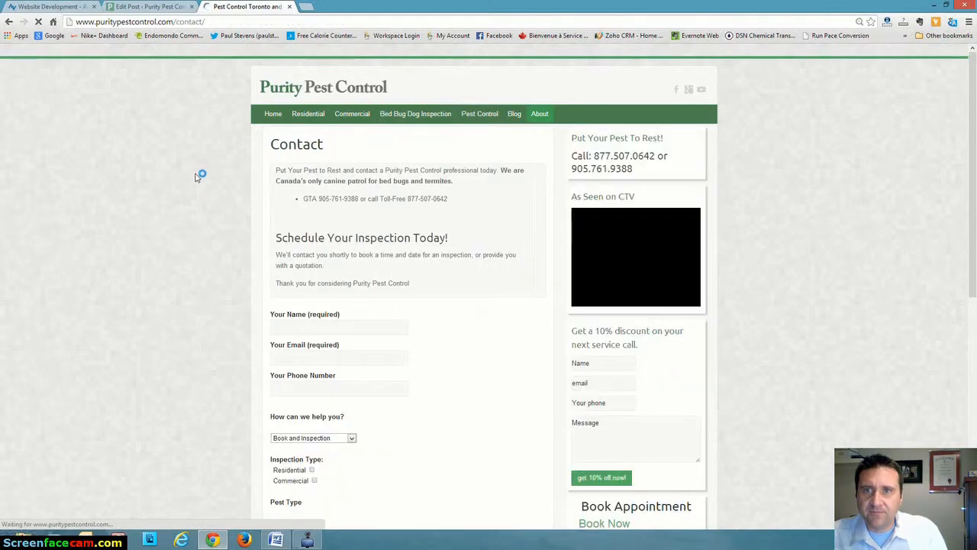
left_click(226, 22)
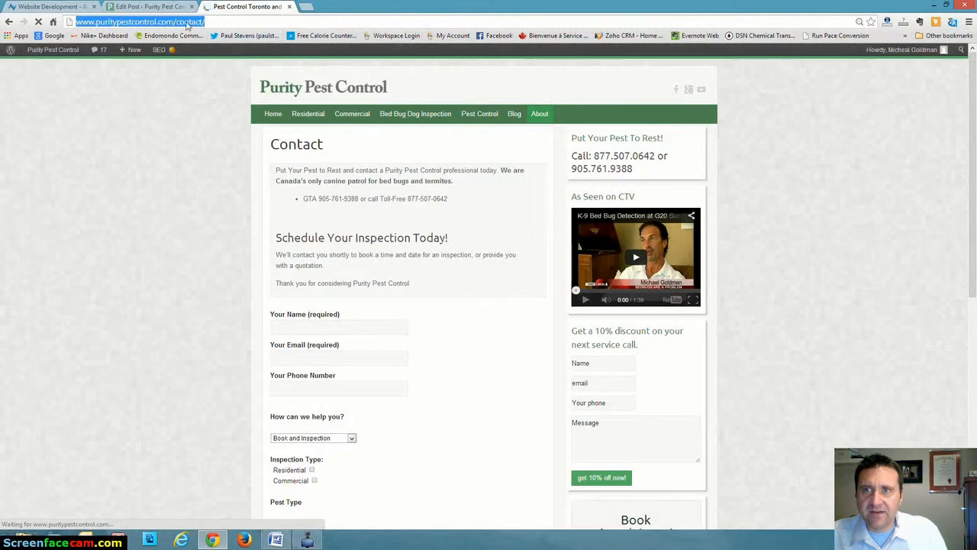
right_click(188, 22)
left_click(210, 42)
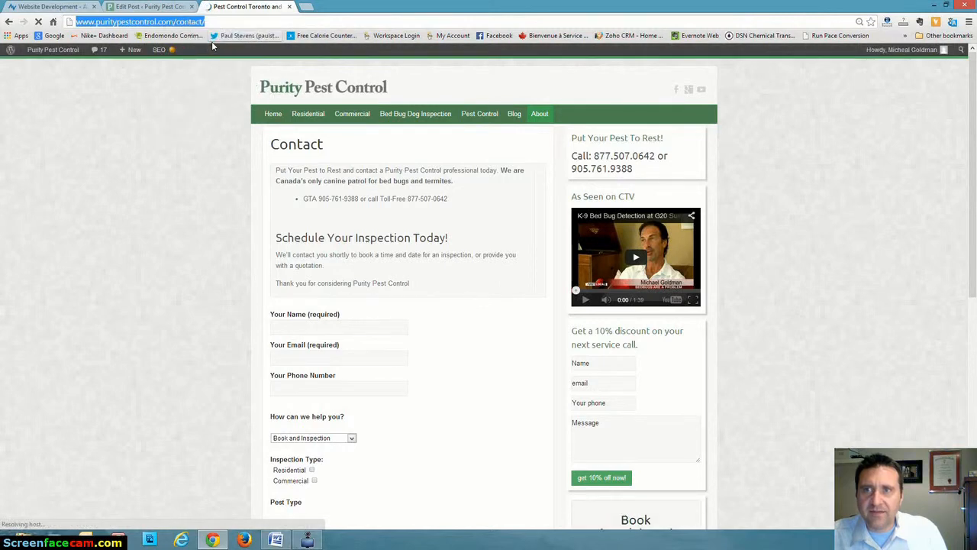
Link "Contact Purity Pest Control" in the post's closing sentence to the copied Contact page address, set to open in a new window/tab.
left_click(156, 8)
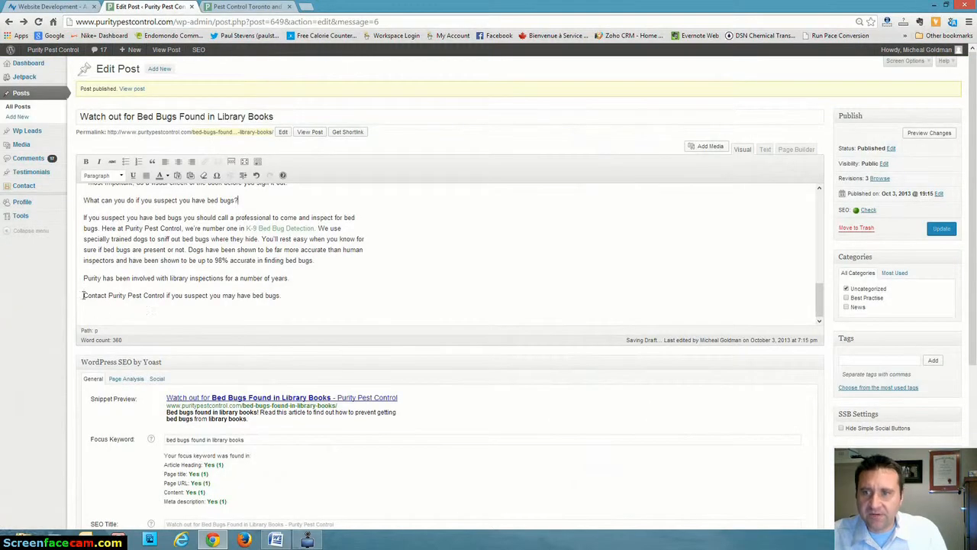
left_click_drag(84, 295, 167, 298)
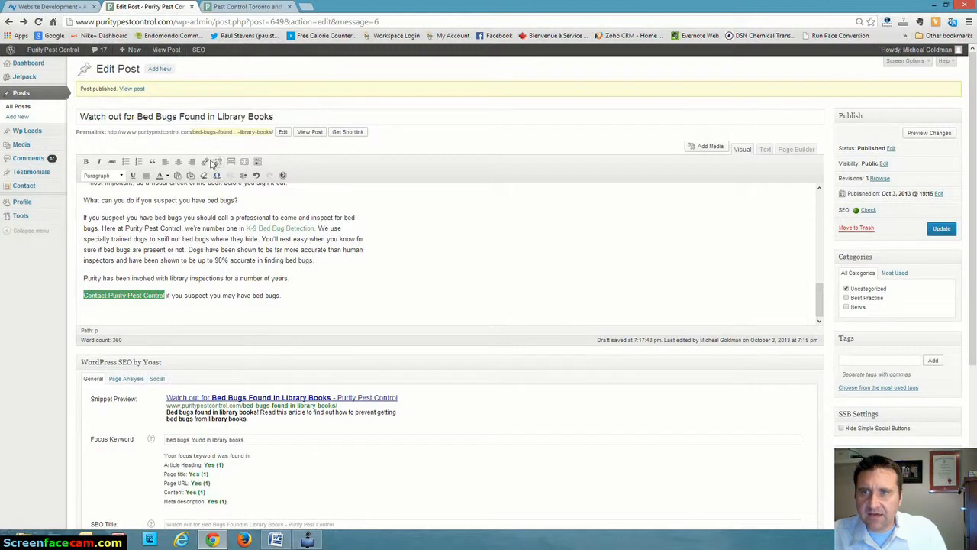
left_click(204, 161)
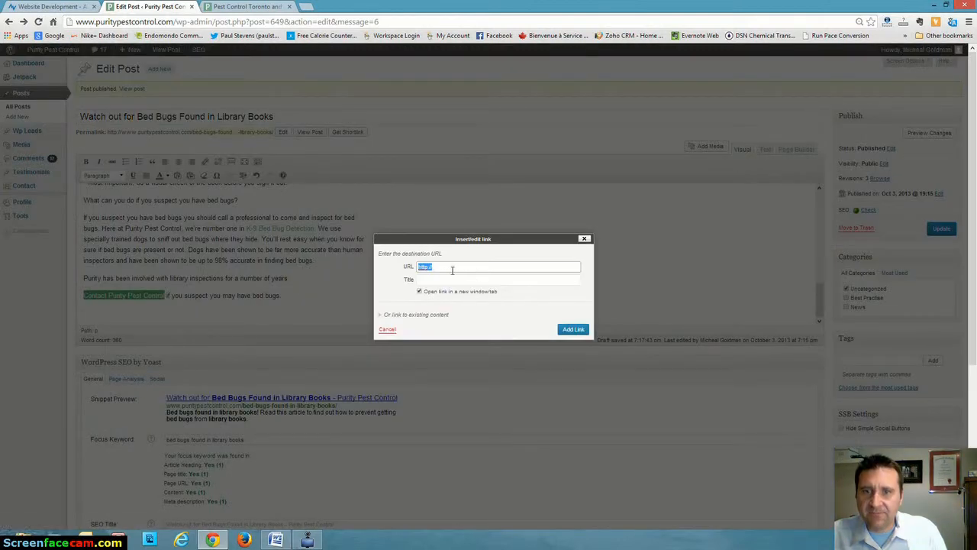
key("BackSpace")
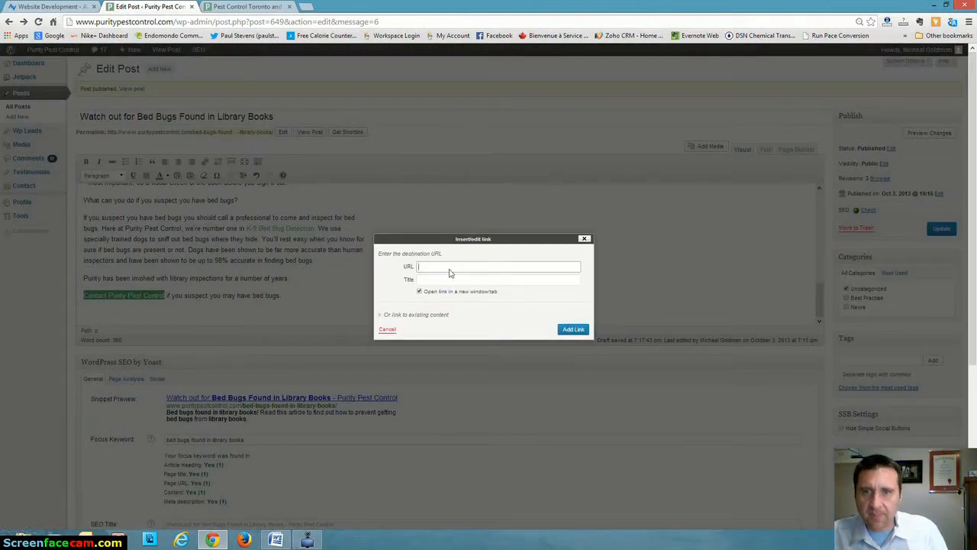
right_click(449, 273)
left_click(496, 329)
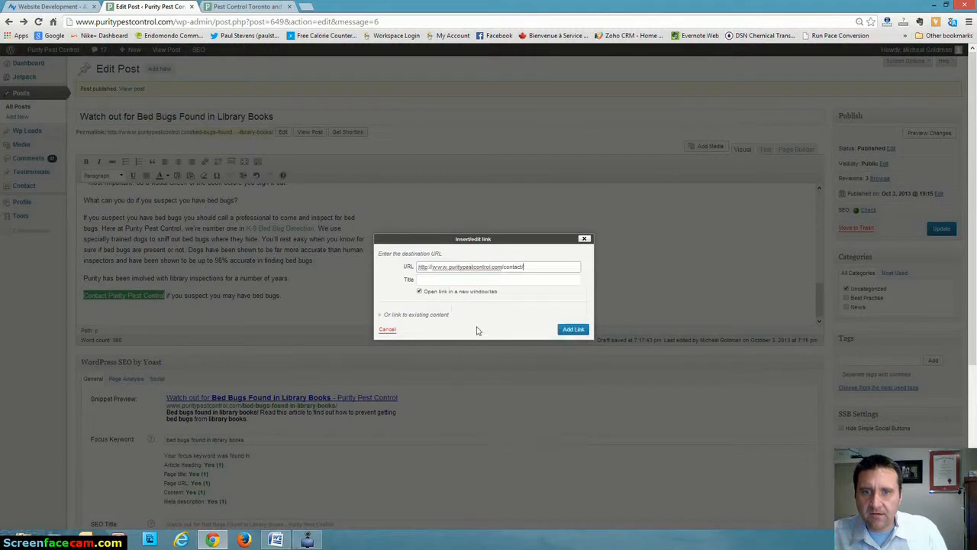
left_click(574, 329)
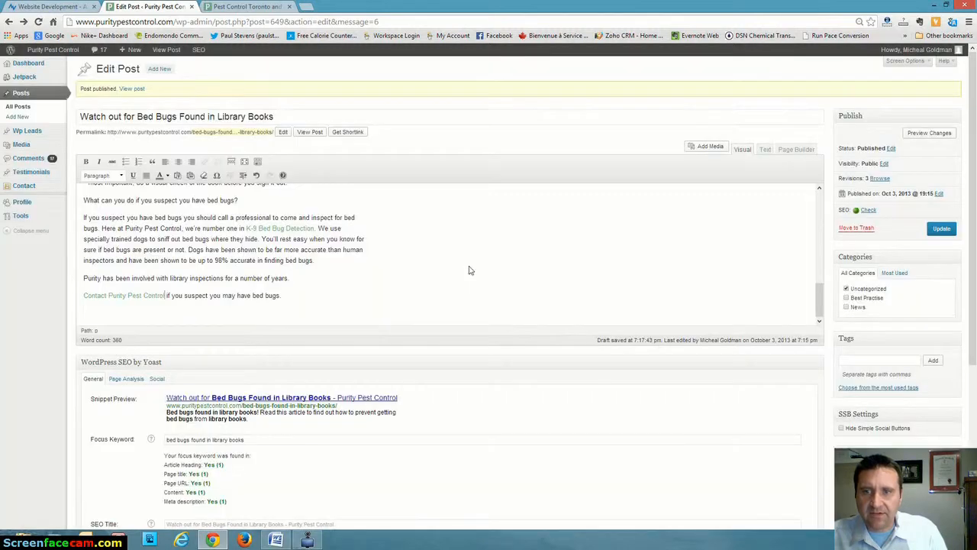
Change the post's category from Uncategorized to News and update the published post.
scroll(486, 270, "up", 15)
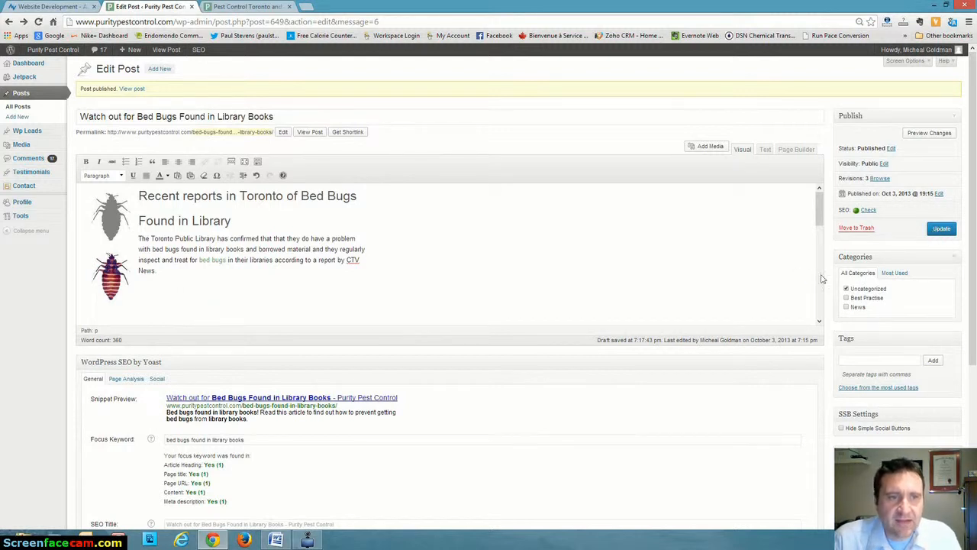
scroll(768, 267, "down", 1)
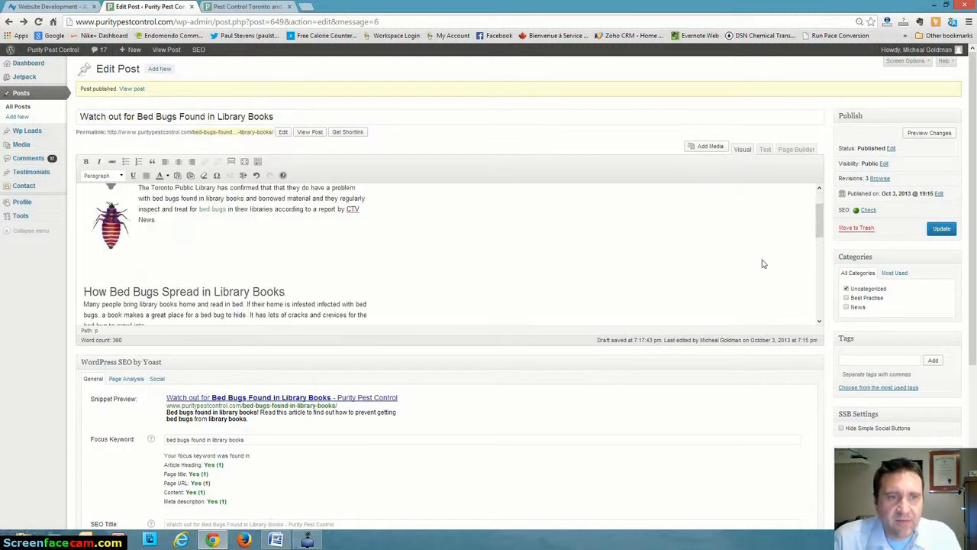
left_click(847, 290)
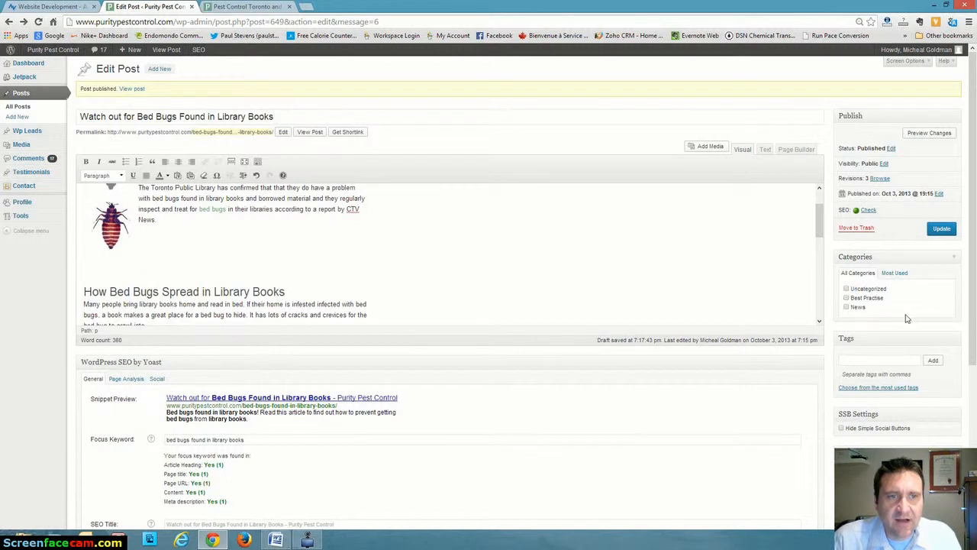
left_click(846, 307)
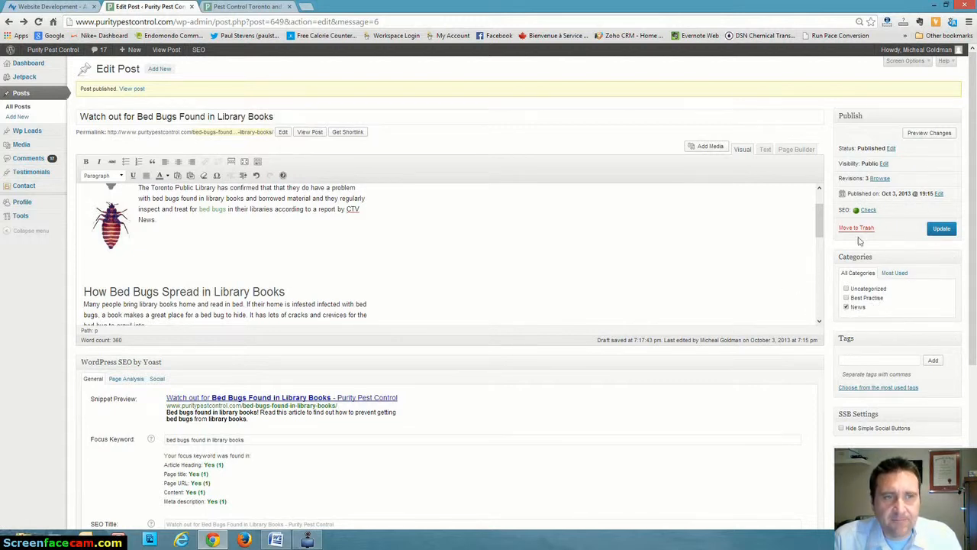
left_click(941, 230)
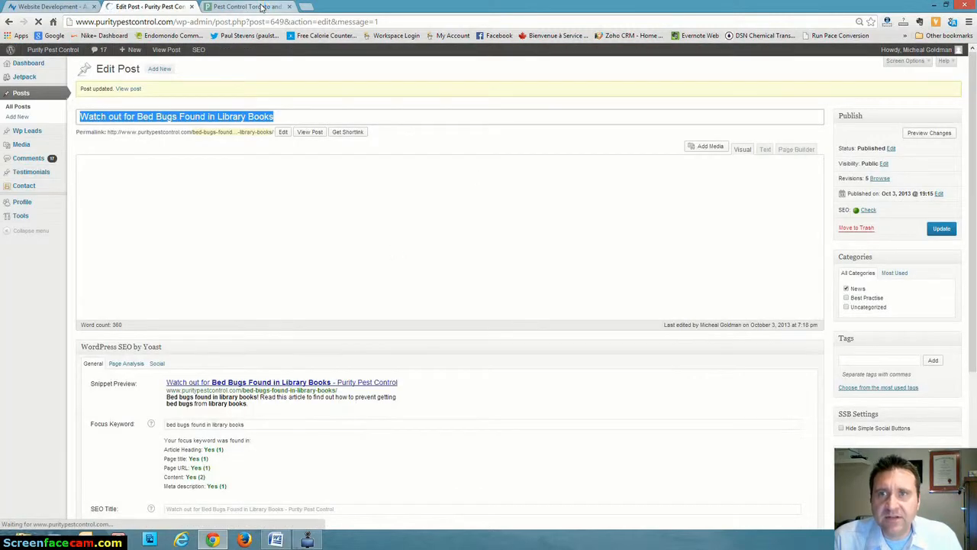
Open the live site's Blog page and examine how the new post is listed among the other entries.
left_click(261, 7)
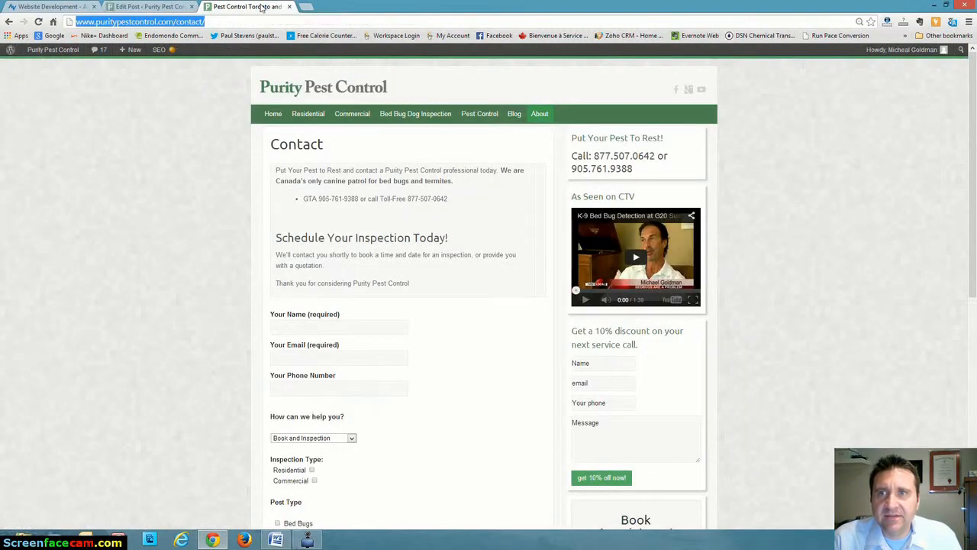
left_click(517, 117)
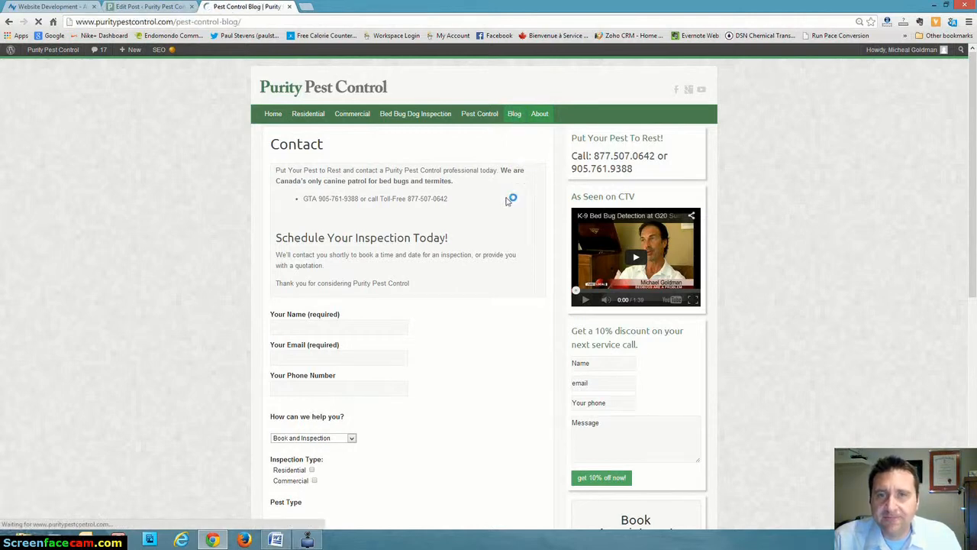
scroll(188, 246, "down", 3)
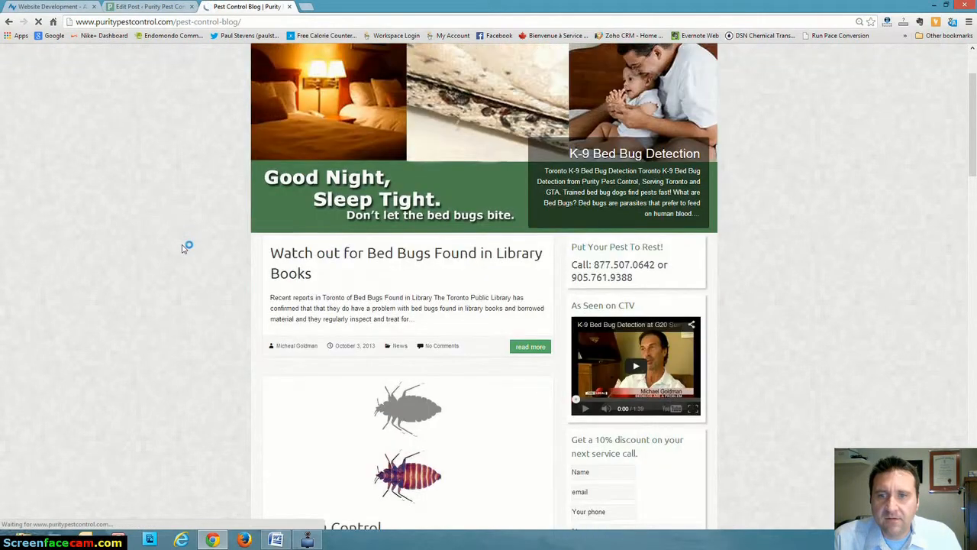
scroll(181, 233, "down", 1)
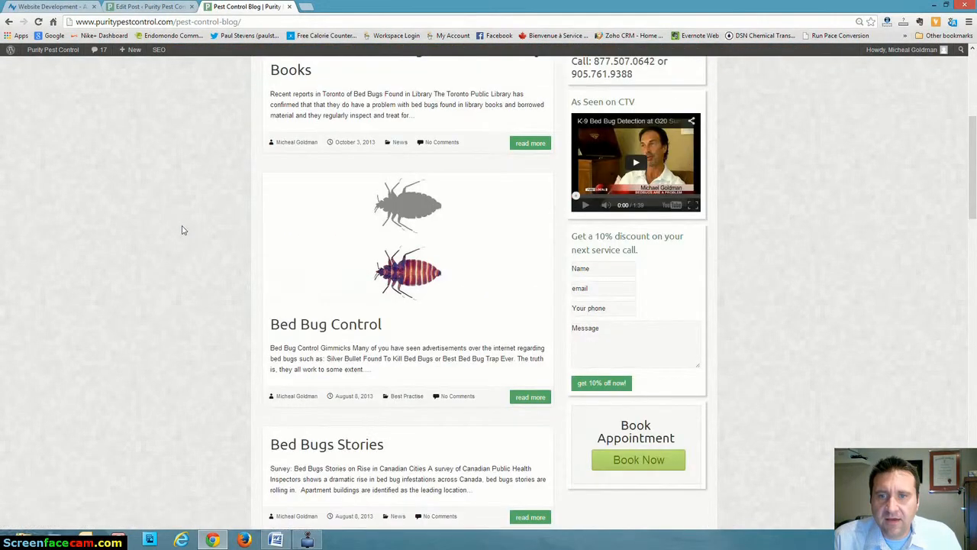
scroll(181, 230, "down", 2)
scroll(182, 230, "down", 2)
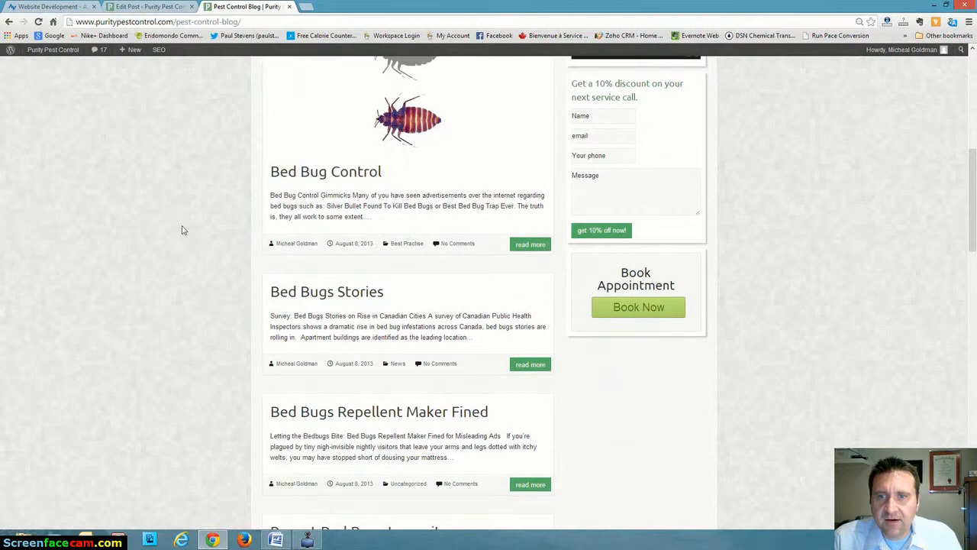
scroll(182, 229, "up", 4)
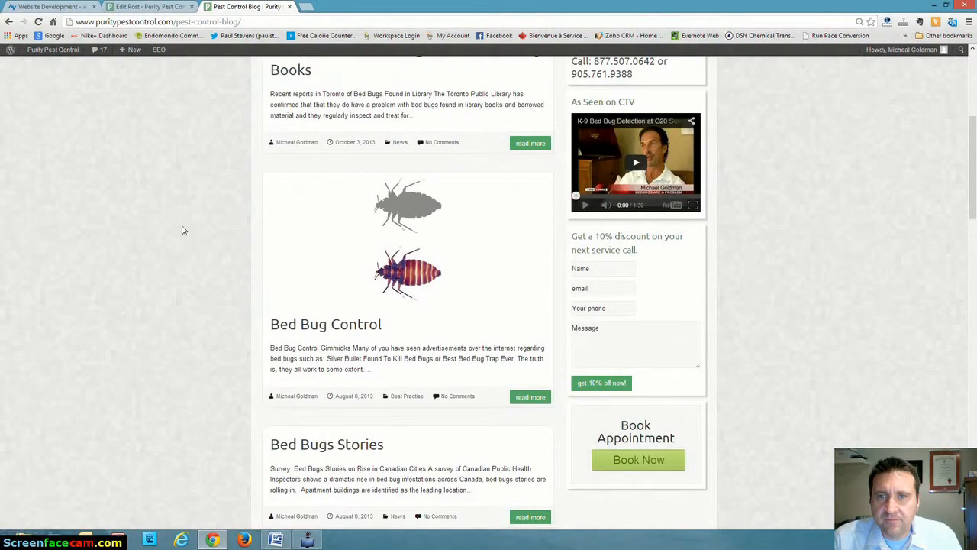
scroll(182, 230, "up", 1)
scroll(182, 230, "down", 2)
scroll(182, 230, "up", 3)
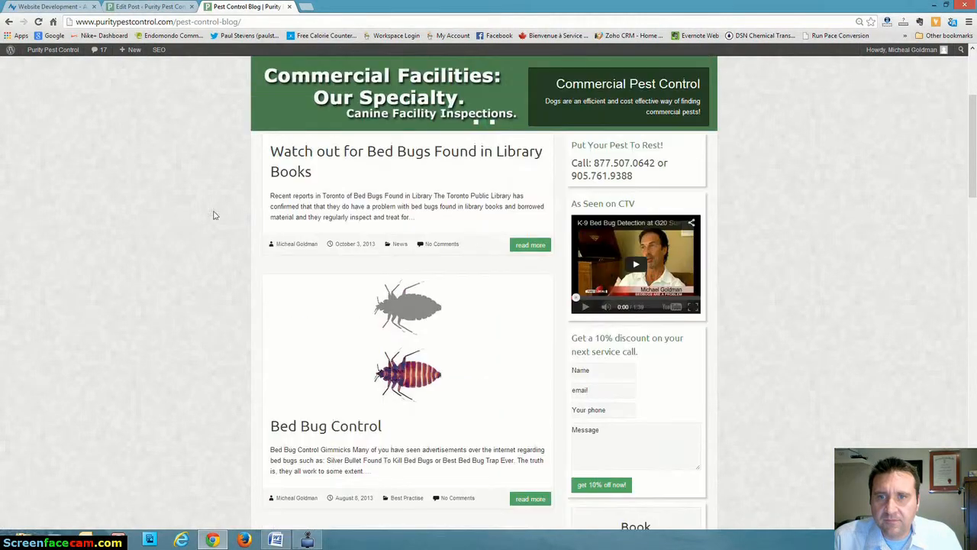
Open the "Watch out for Bed Bugs Found in Library Books" post on the live blog and give it a Google +1.
left_click(394, 154)
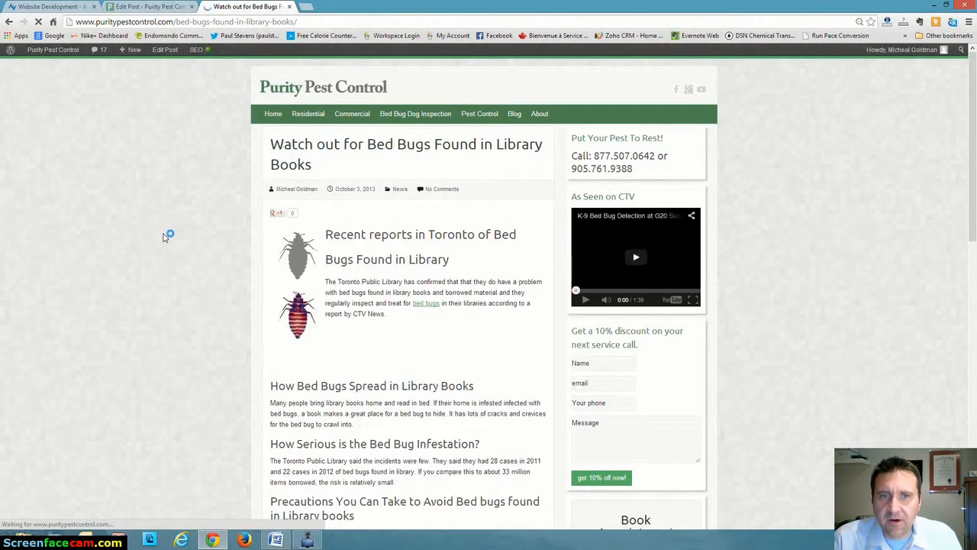
scroll(163, 238, "down", 1)
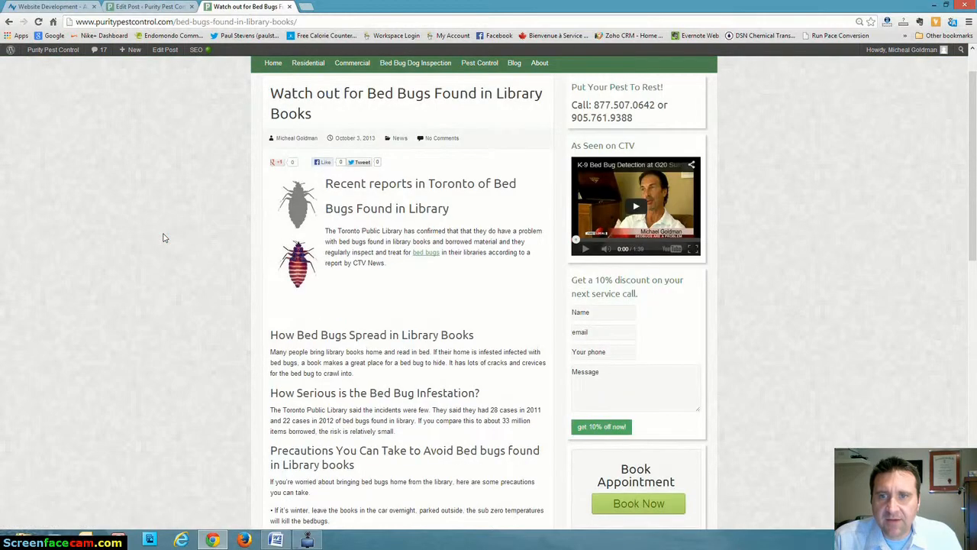
scroll(163, 238, "up", 1)
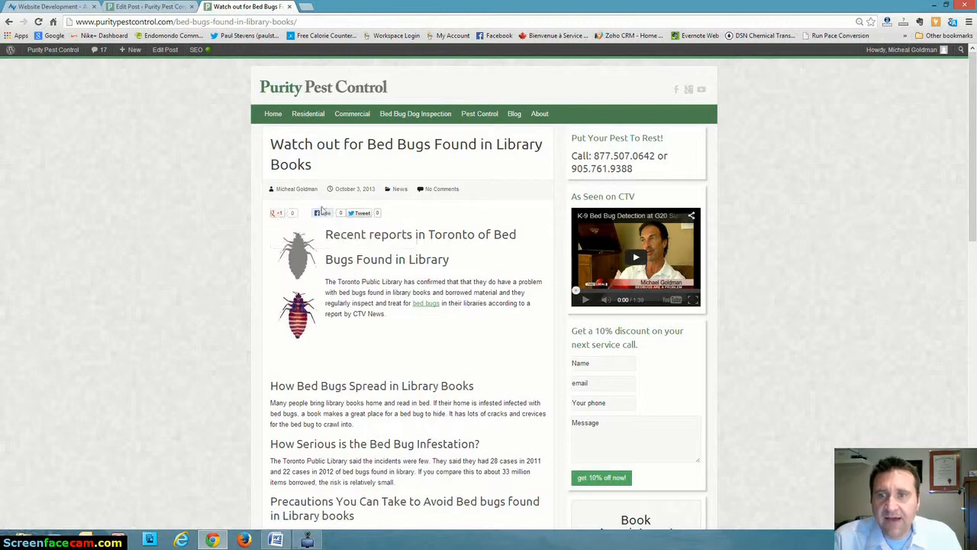
left_click(277, 216)
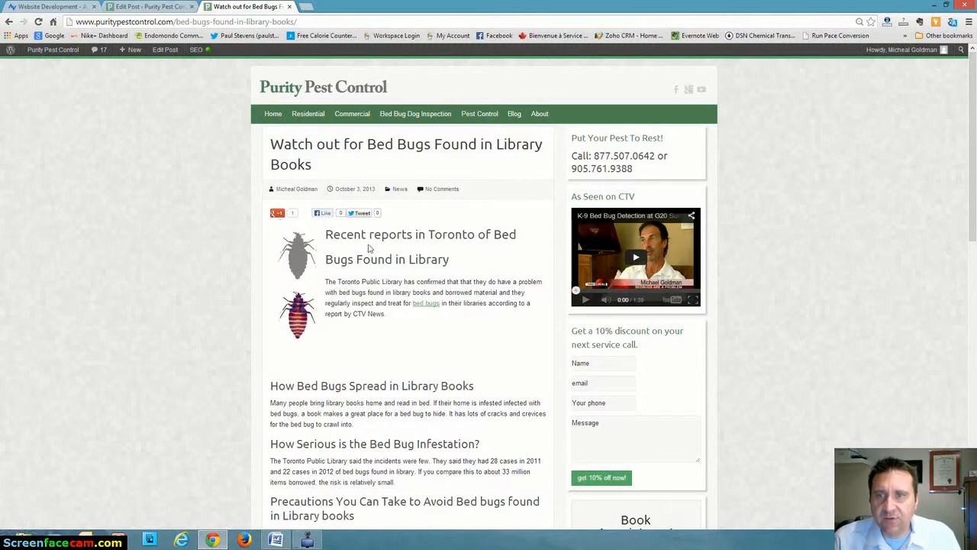
Like the post on Facebook and post it there with the comment "Wow interesting story... scary".
mouse_move(276, 216)
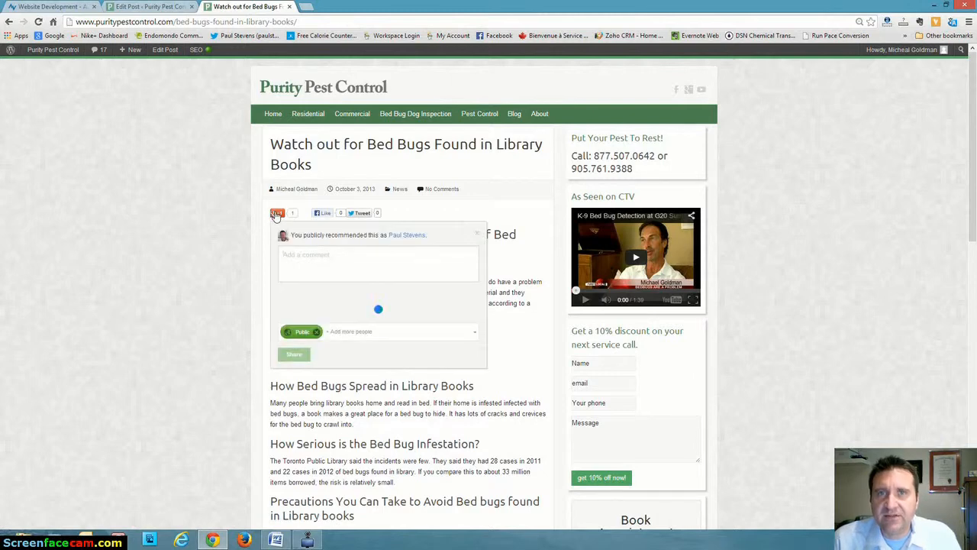
left_click(324, 215)
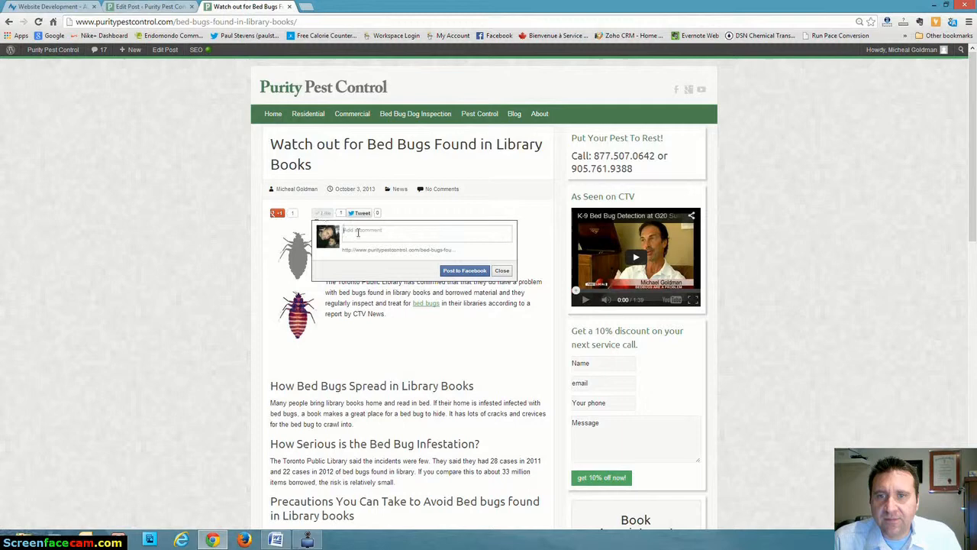
type("We Intere")
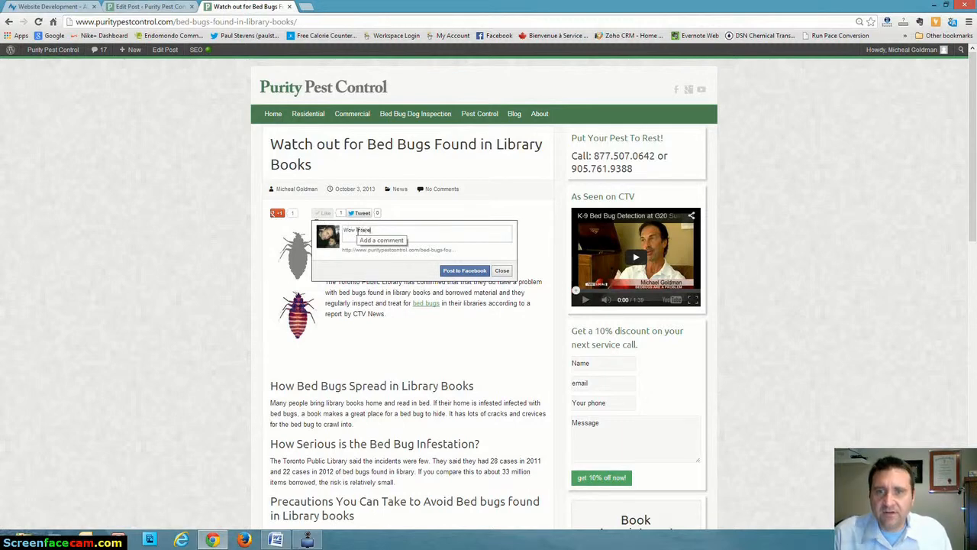
type("sting so")
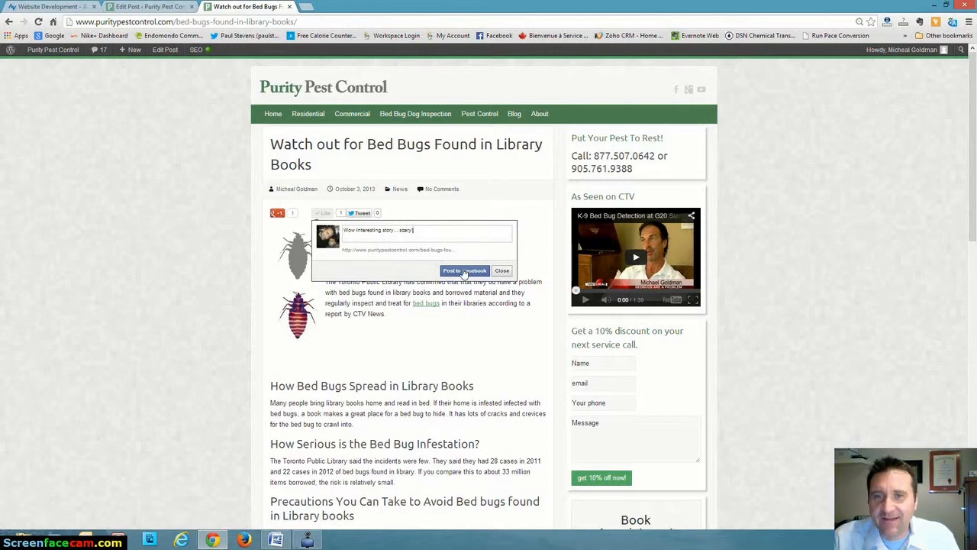
left_click(464, 271)
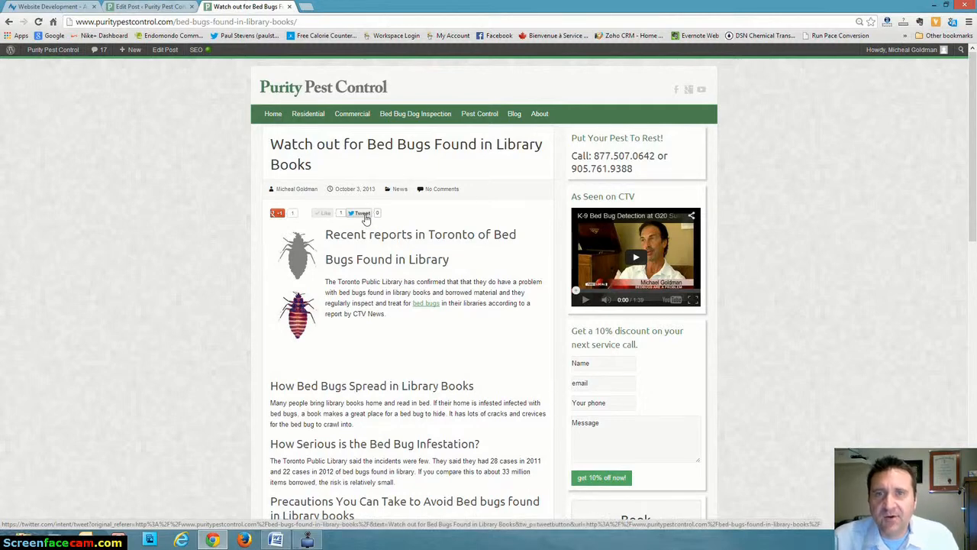
Start sharing the post's title and link on Twitter and sign out of the current Twitter account.
left_click(363, 213)
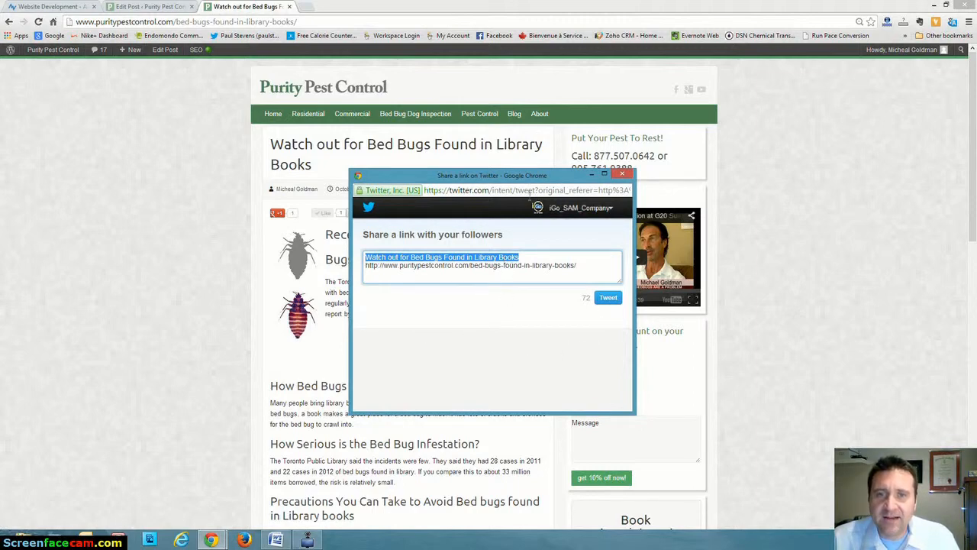
left_click(610, 209)
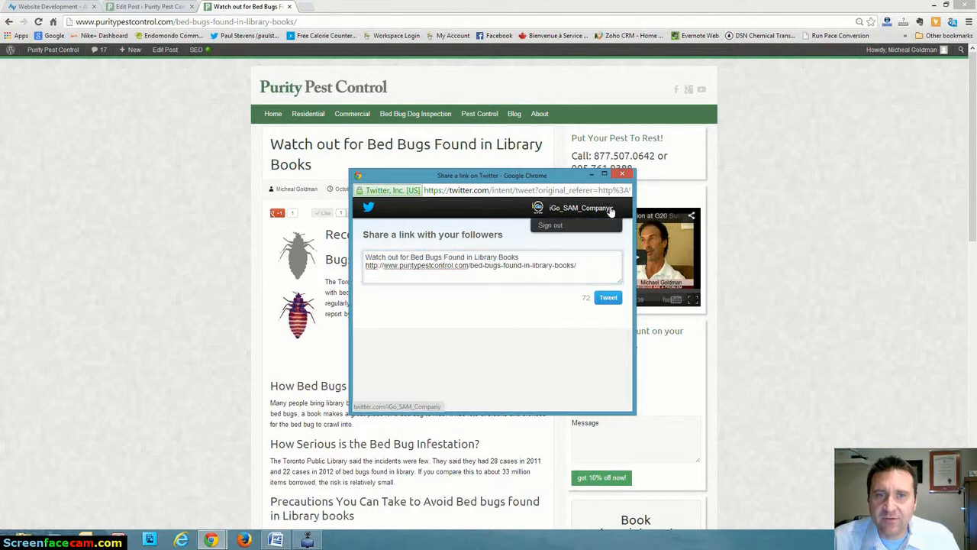
left_click(553, 227)
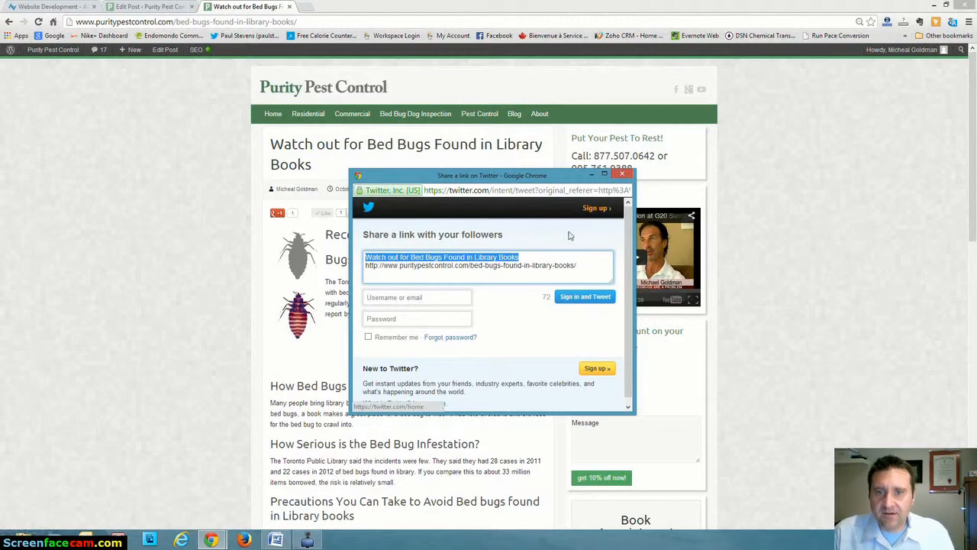
Sign in to Twitter with the account username and password, enable Remember me, and tweet the post's title and link.
left_click(577, 299)
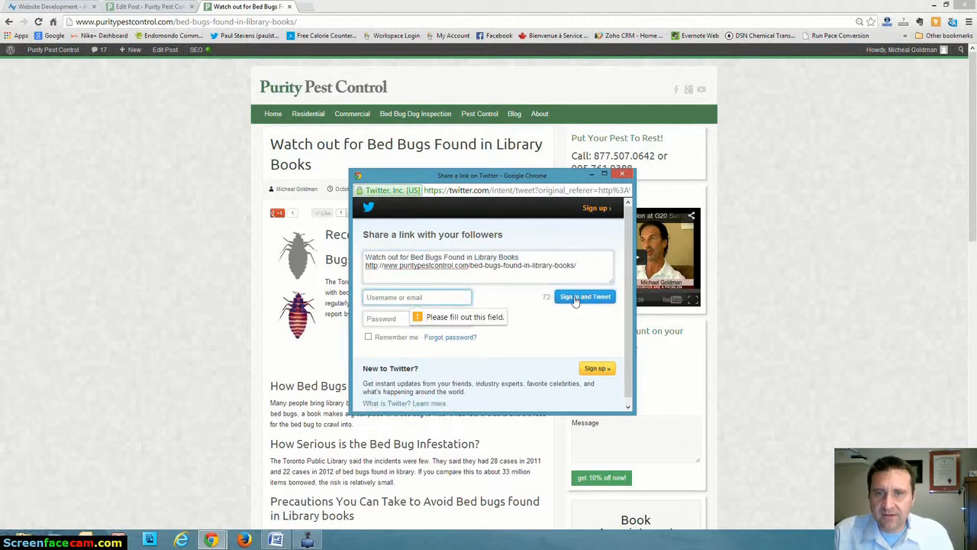
type("paul")
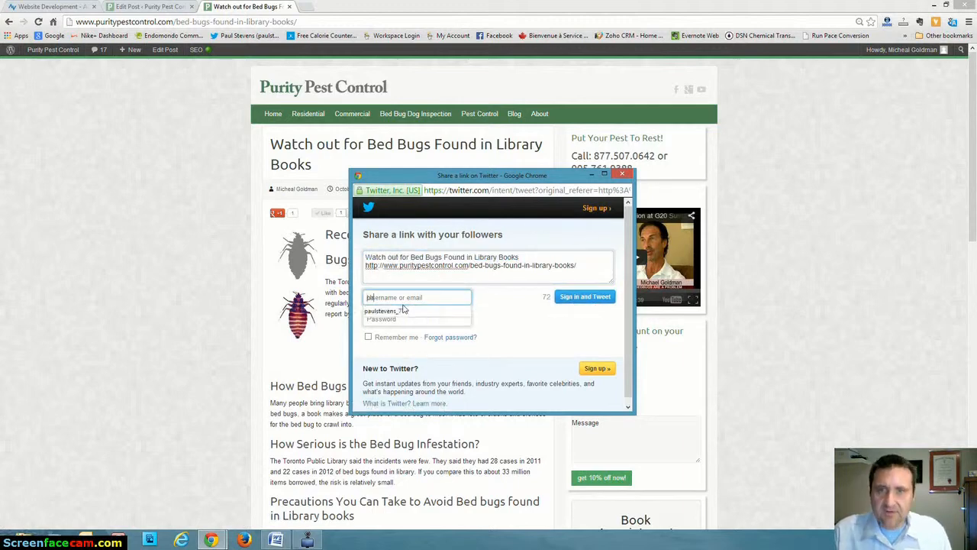
left_click(384, 311)
left_click(384, 321)
type("•")
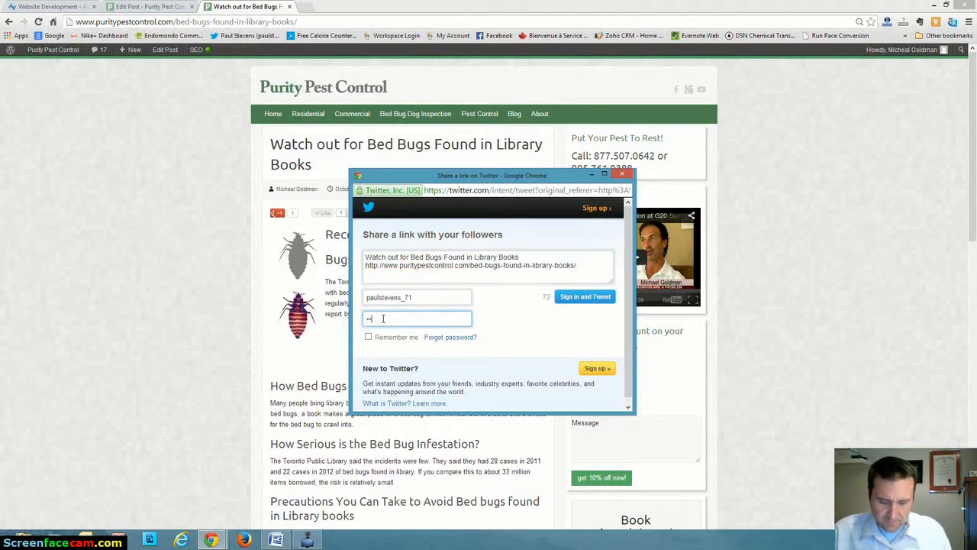
type("•••••••")
left_click(369, 337)
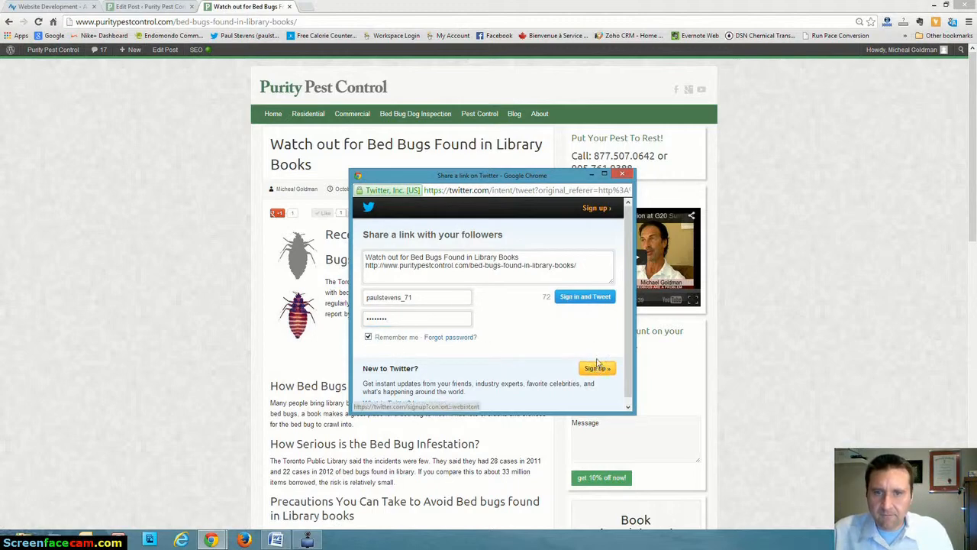
left_click(595, 302)
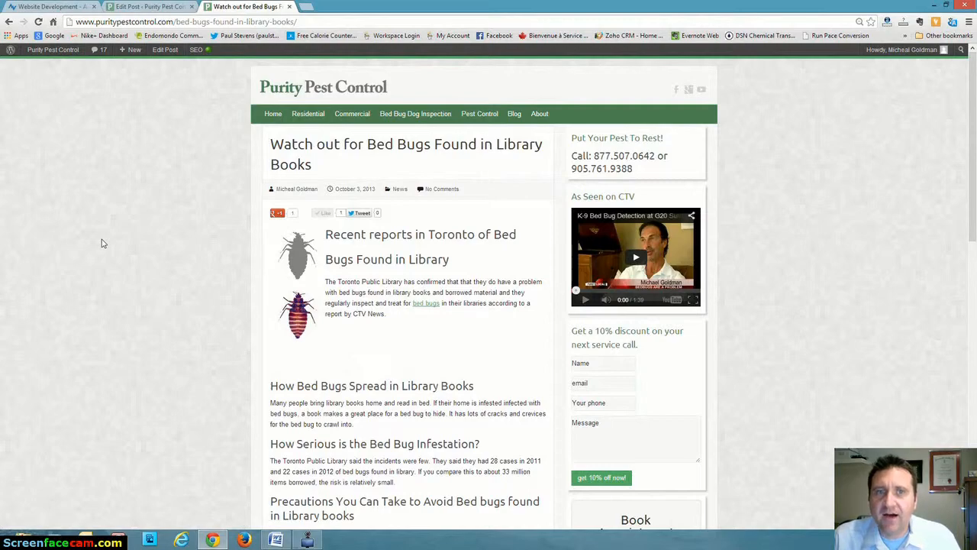
Review the published bed bug post on the live site and view its Google +1 sharing box without sharing.
scroll(103, 242, "down", 3)
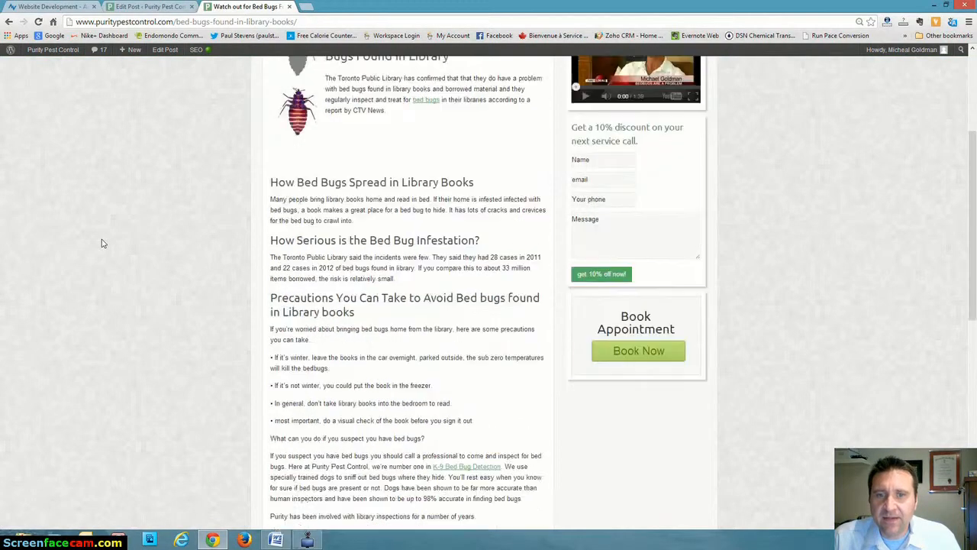
scroll(103, 243, "up", 3)
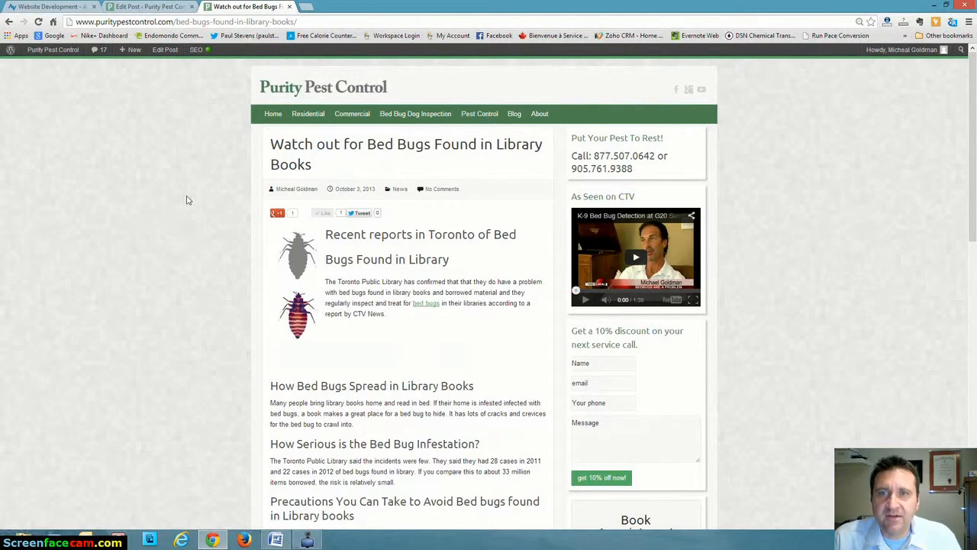
left_click(279, 214)
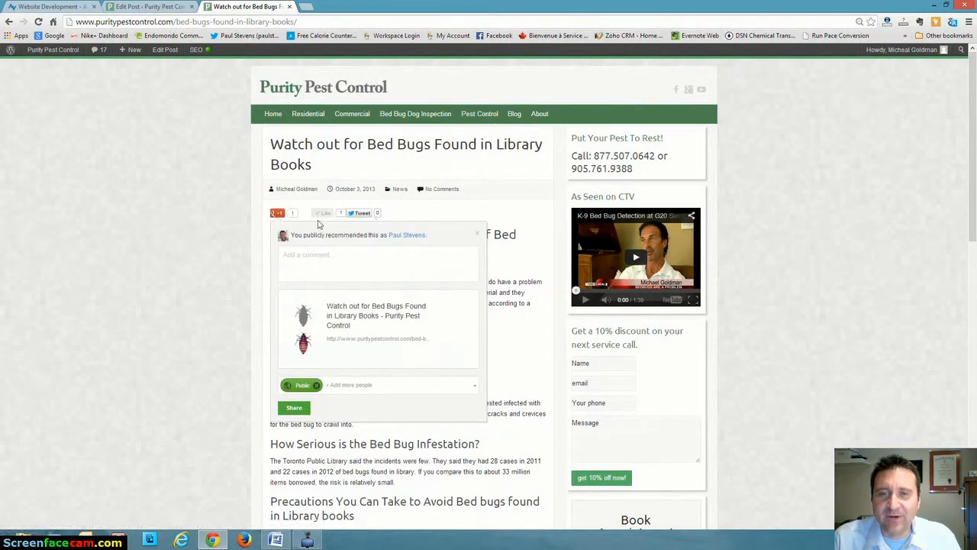
left_click(111, 228)
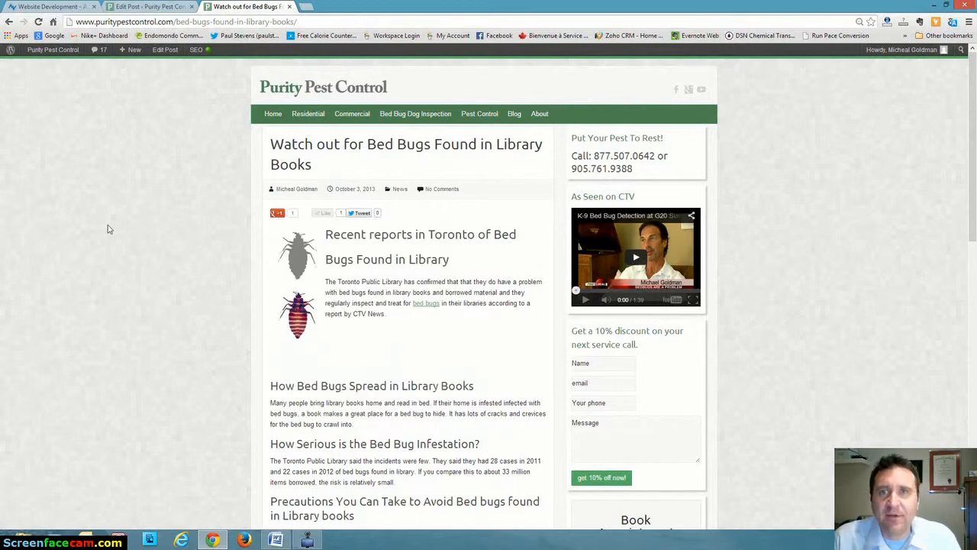